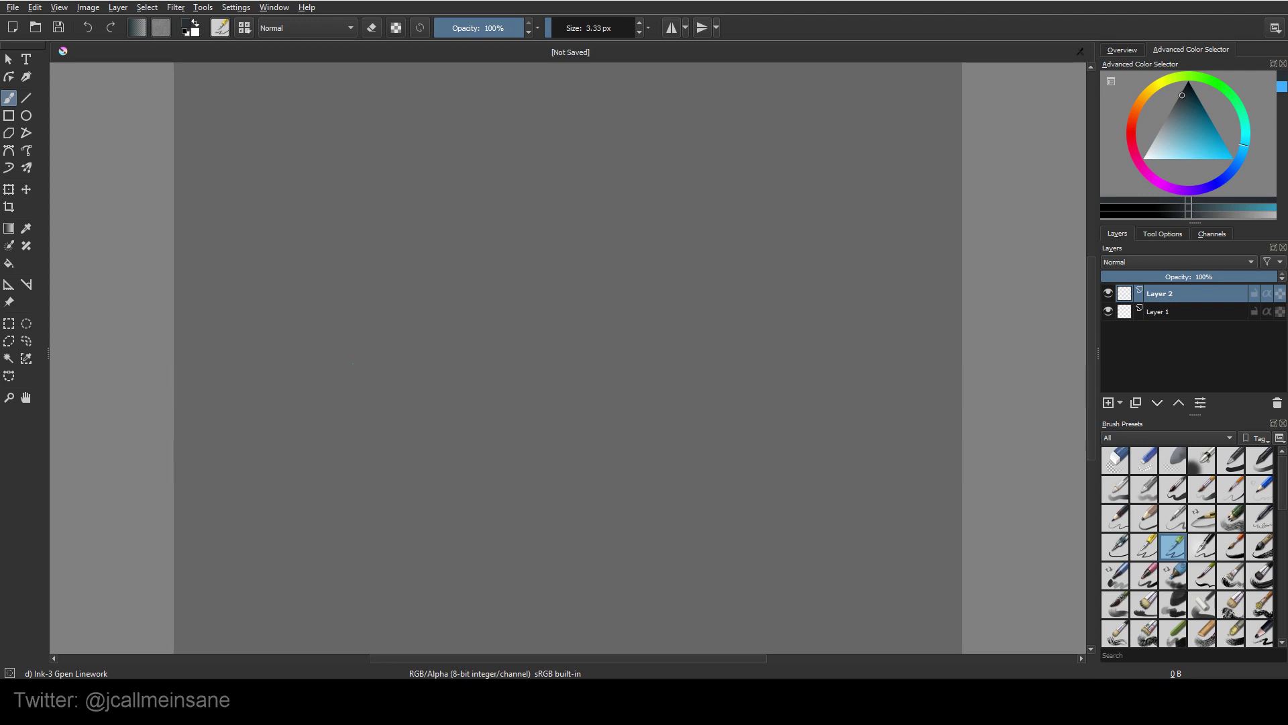
Step: Show the Comics Manager docker as a floating panel and nudge it slightly left
left_click(271, 11)
mouse_move(246, 10)
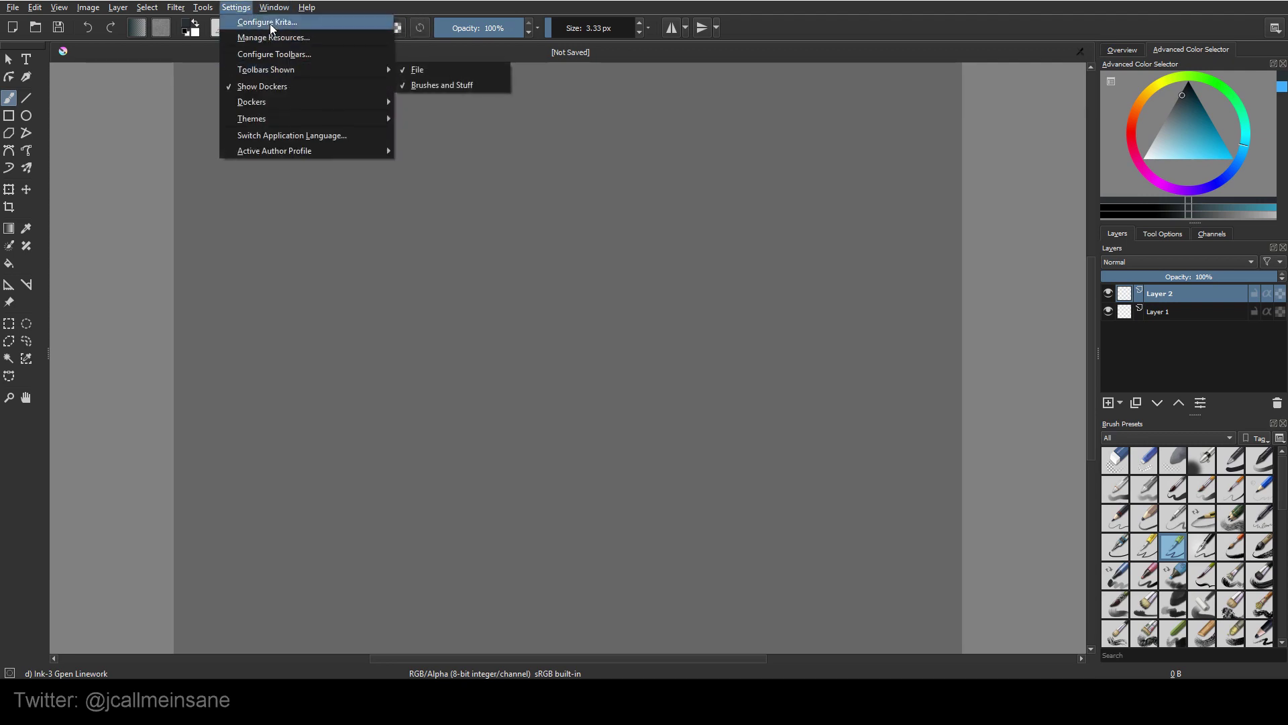
mouse_move(345, 109)
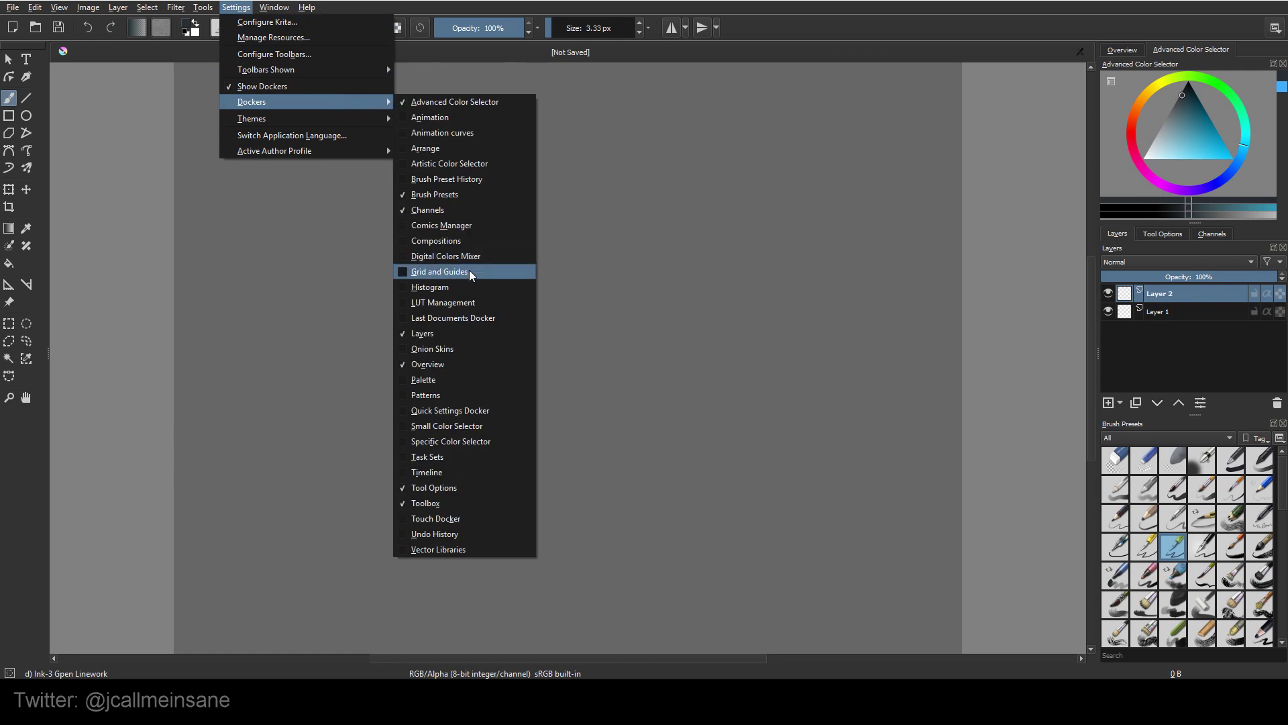
left_click(460, 231)
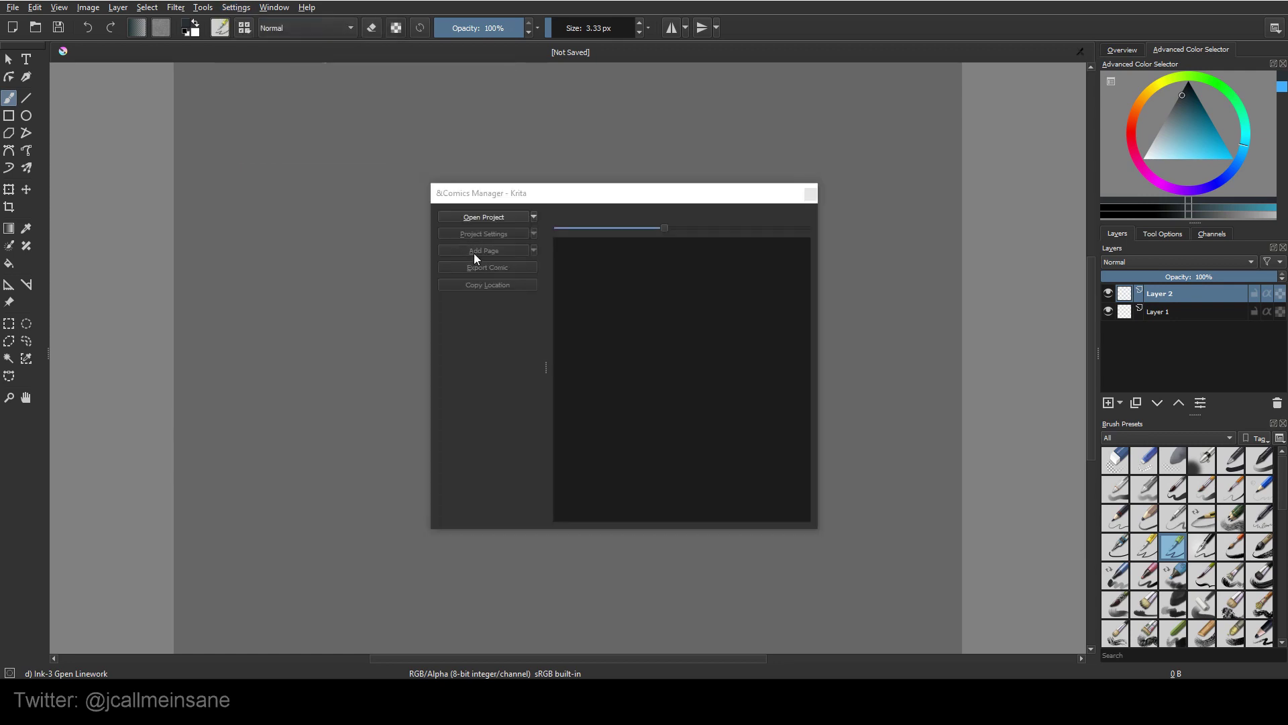
mouse_move(650, 192)
left_mouse_down()
mouse_move(624, 188)
mouse_move(636, 193)
left_mouse_up()
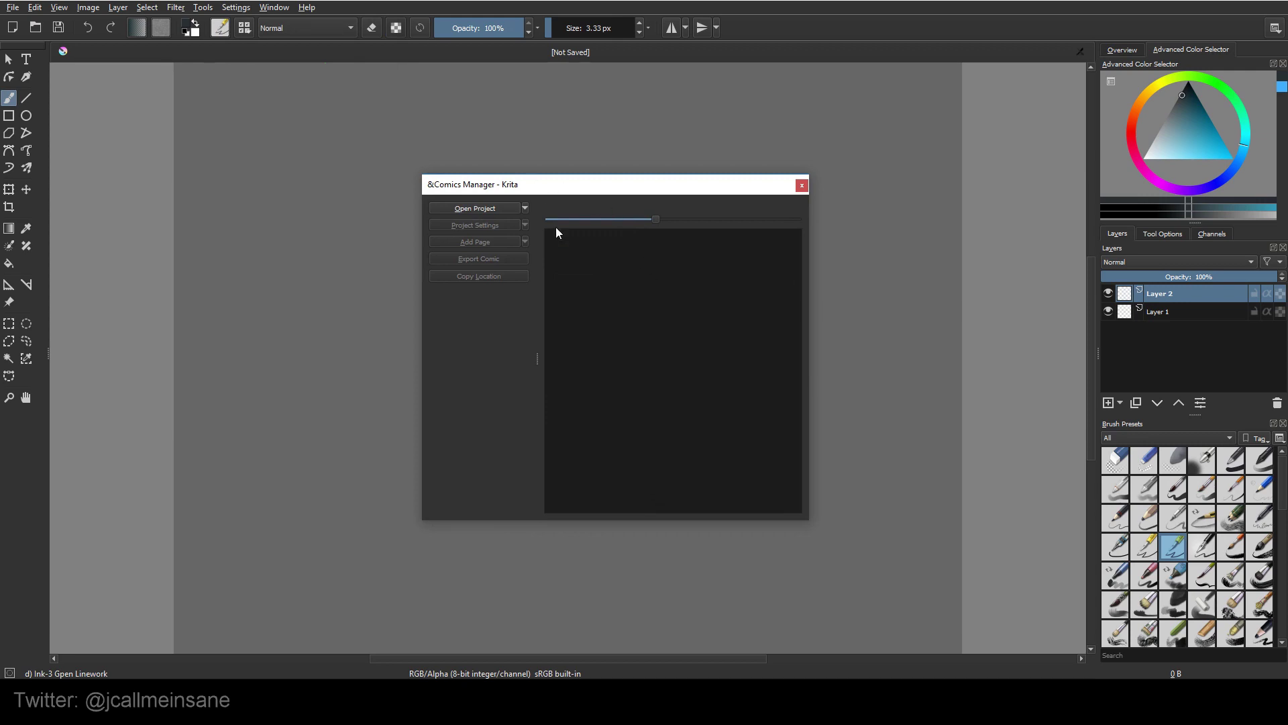
left_click(526, 208)
left_click(554, 204)
Step: Switch Krita's interface to the Krita bright theme
left_click(242, 14)
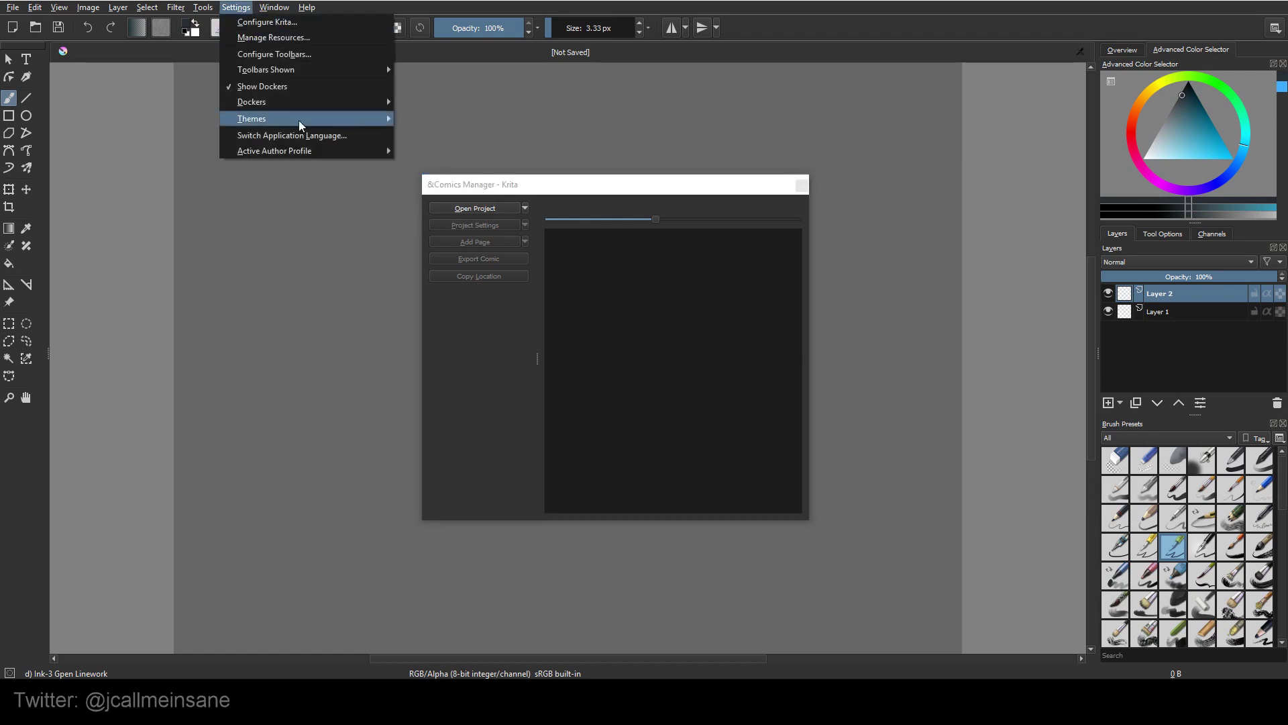
mouse_move(301, 119)
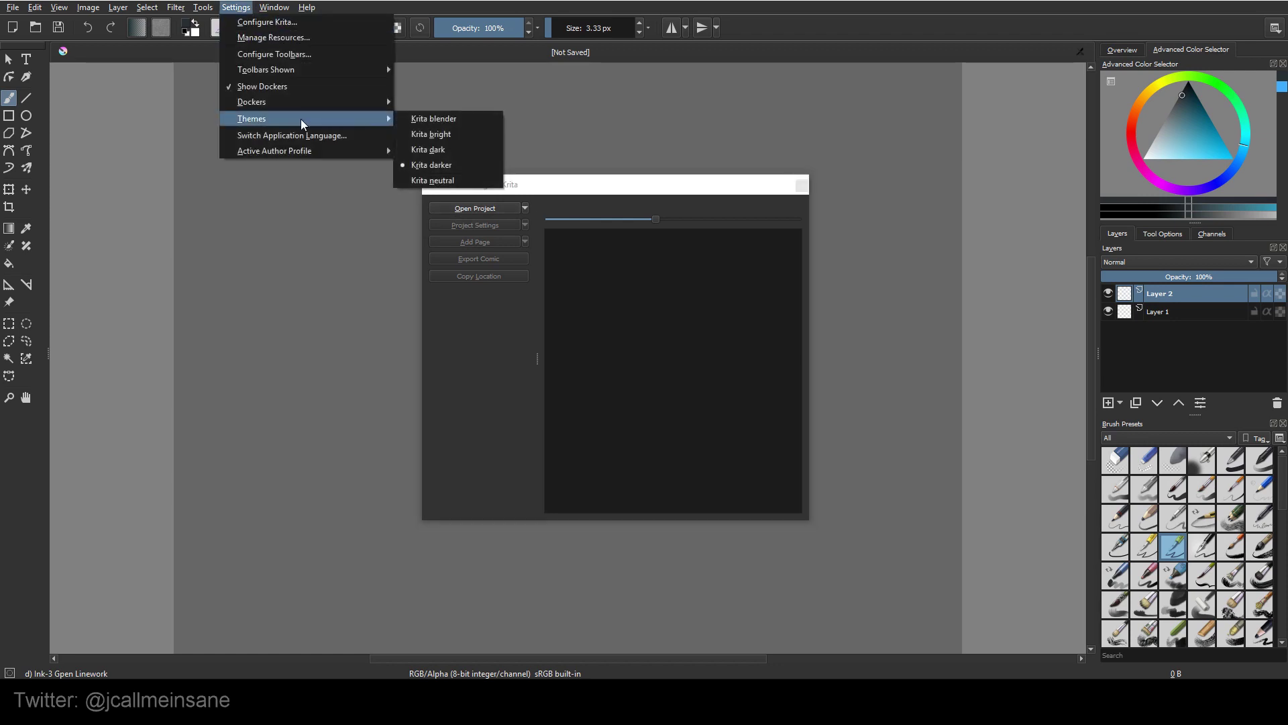
left_click(471, 134)
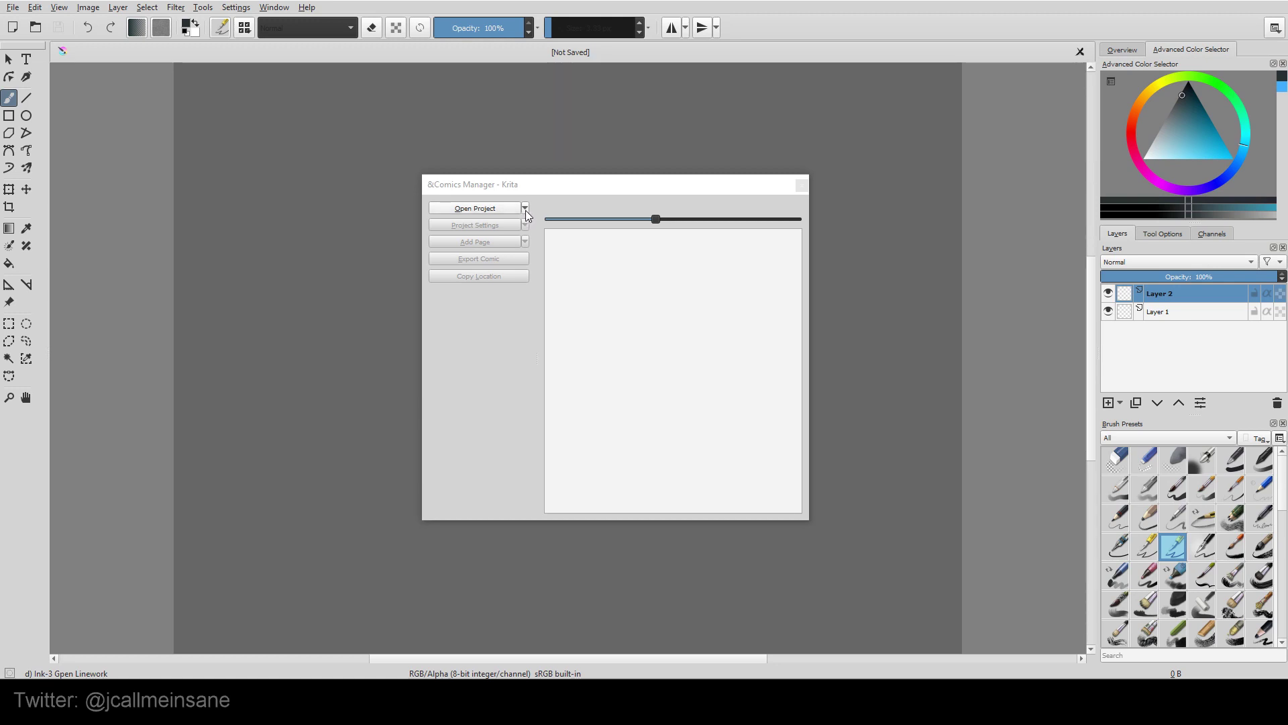
Step: Start a new comic project and delete the New2 and ComicManager_Test folders
left_click(526, 209)
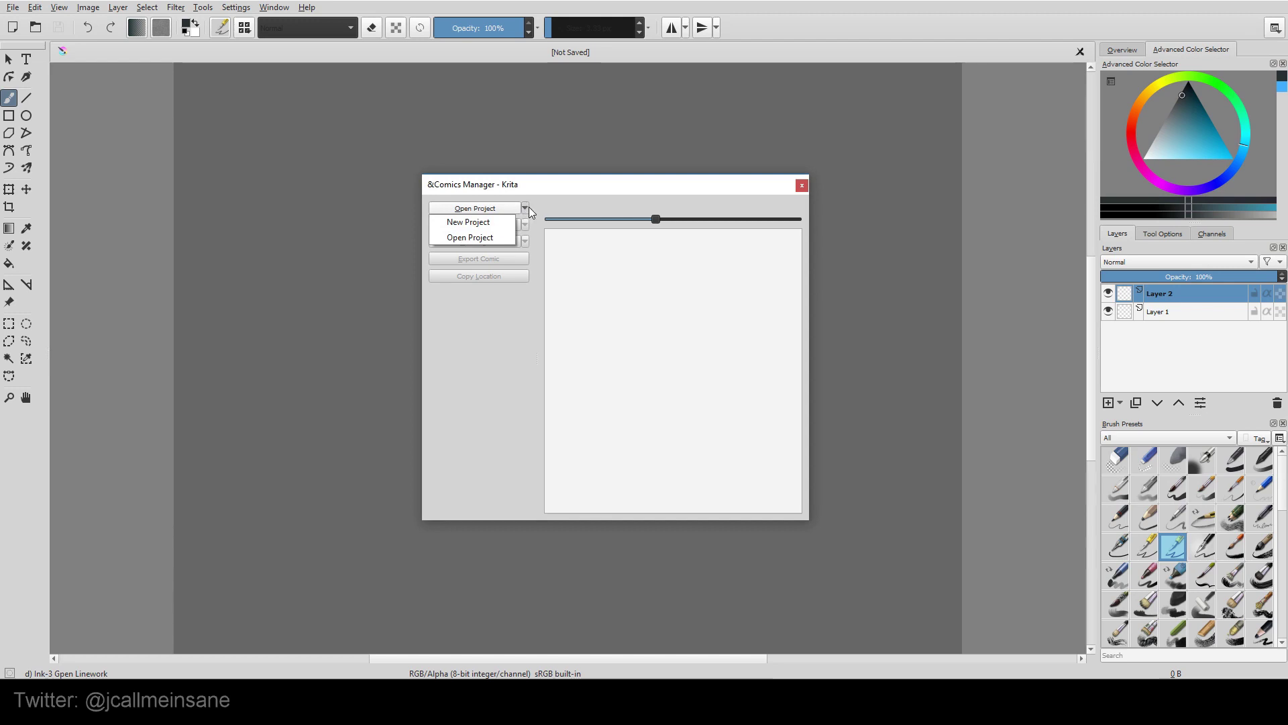
left_click(469, 222)
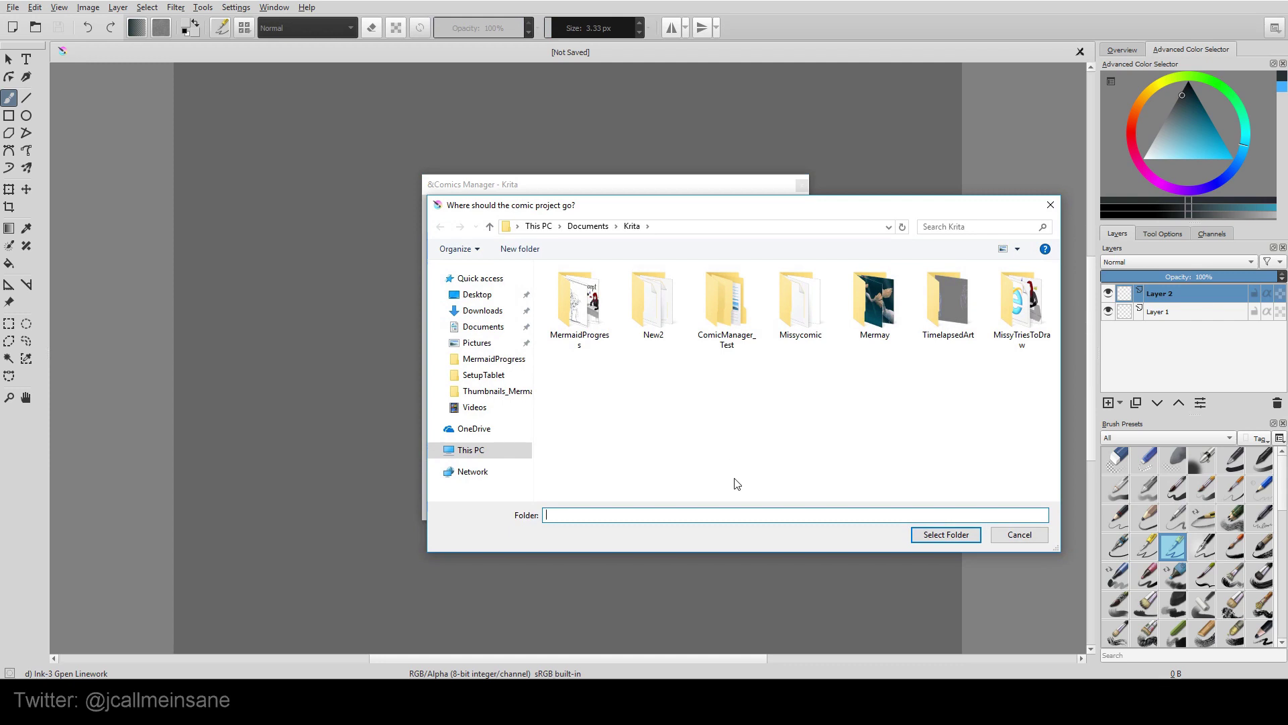
left_click(667, 338)
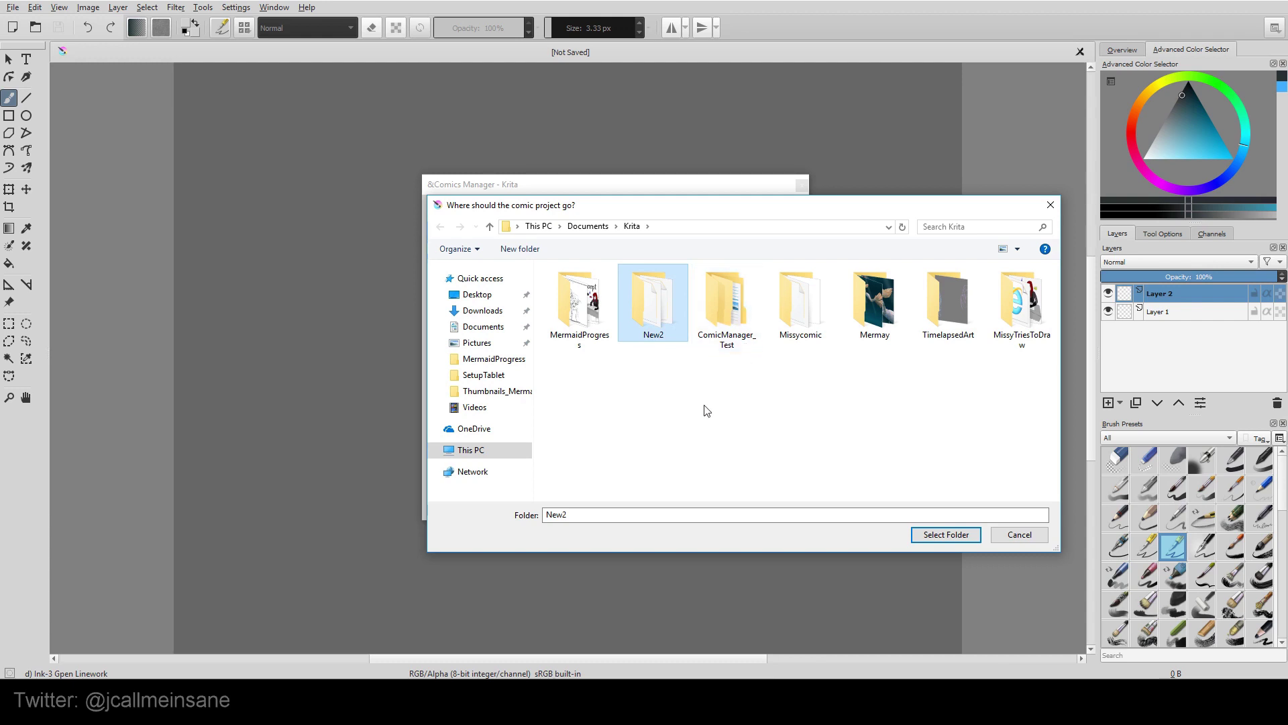
right_click(664, 321)
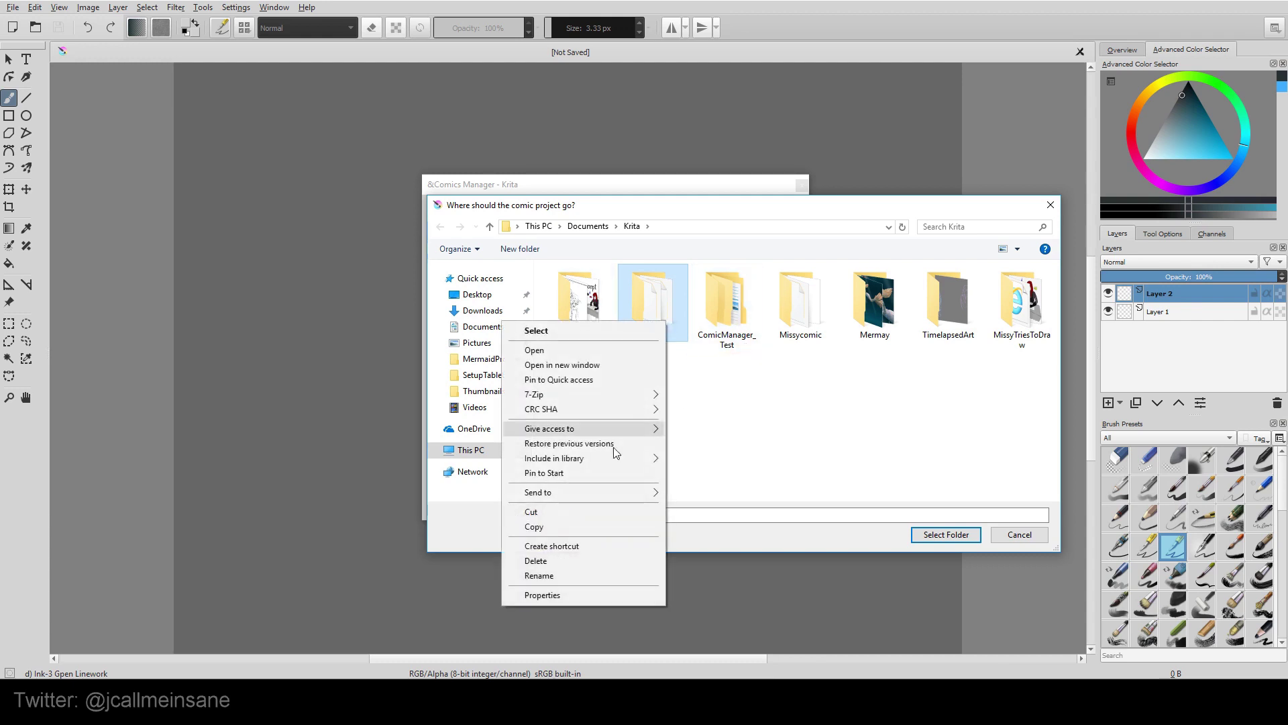
left_click(599, 563)
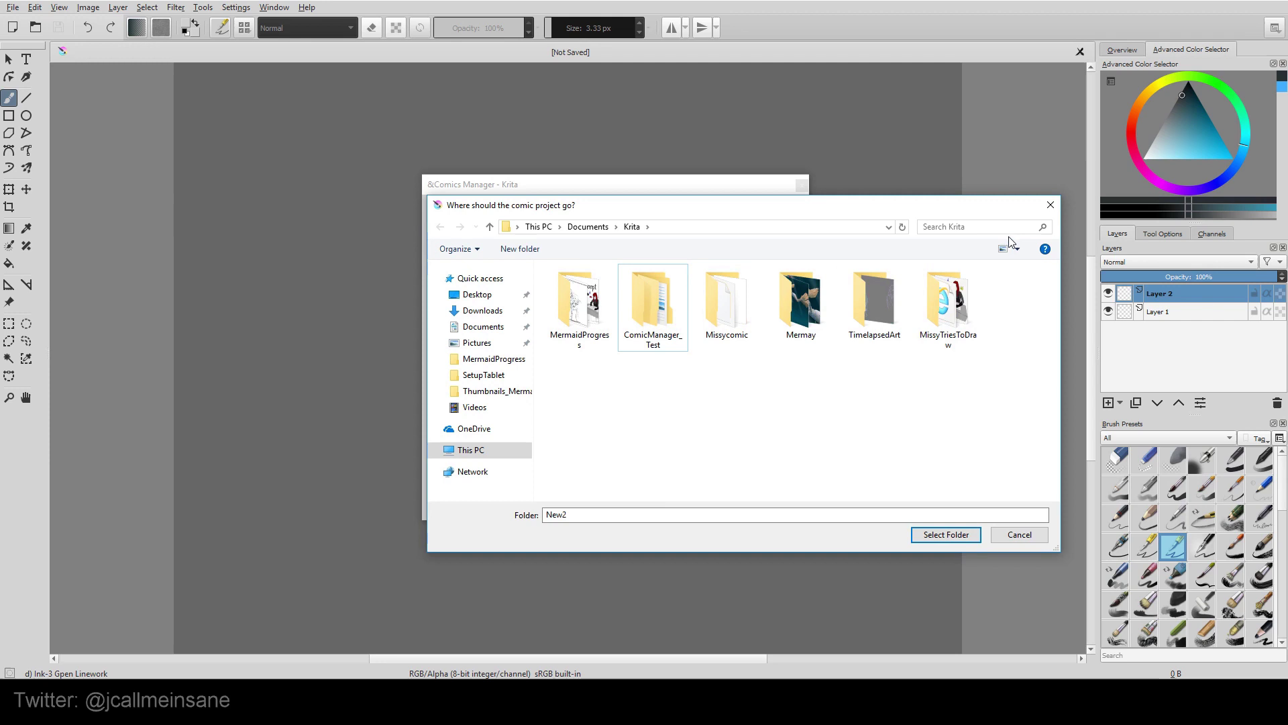
left_click(654, 313)
right_click(653, 312)
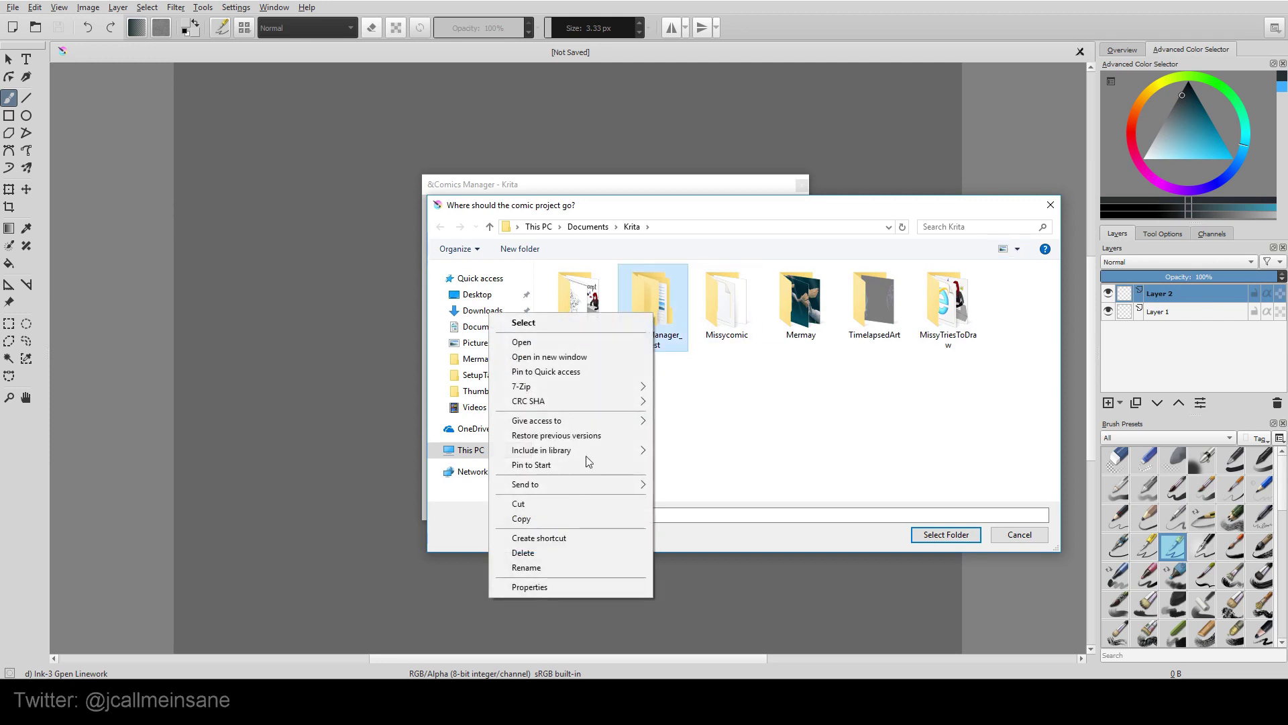
left_click(566, 552)
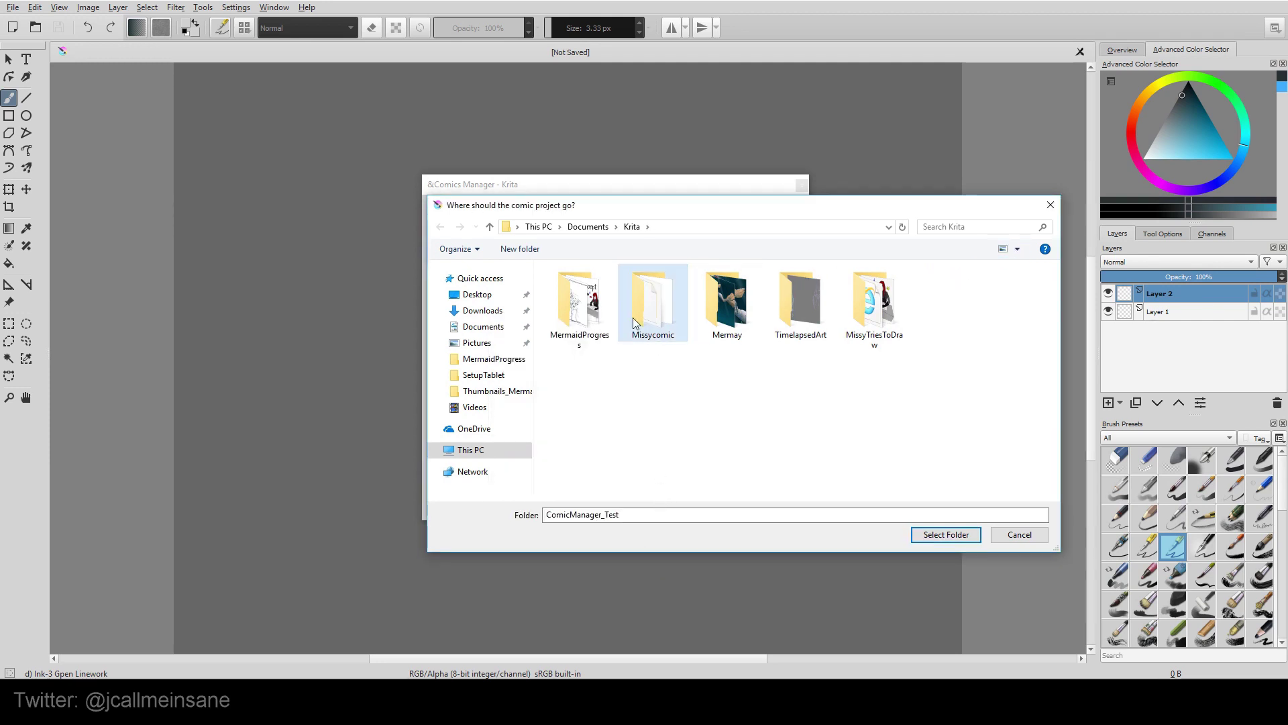
Step: Create a KritaComicTemplate folder and select it as the project location
left_click(520, 249)
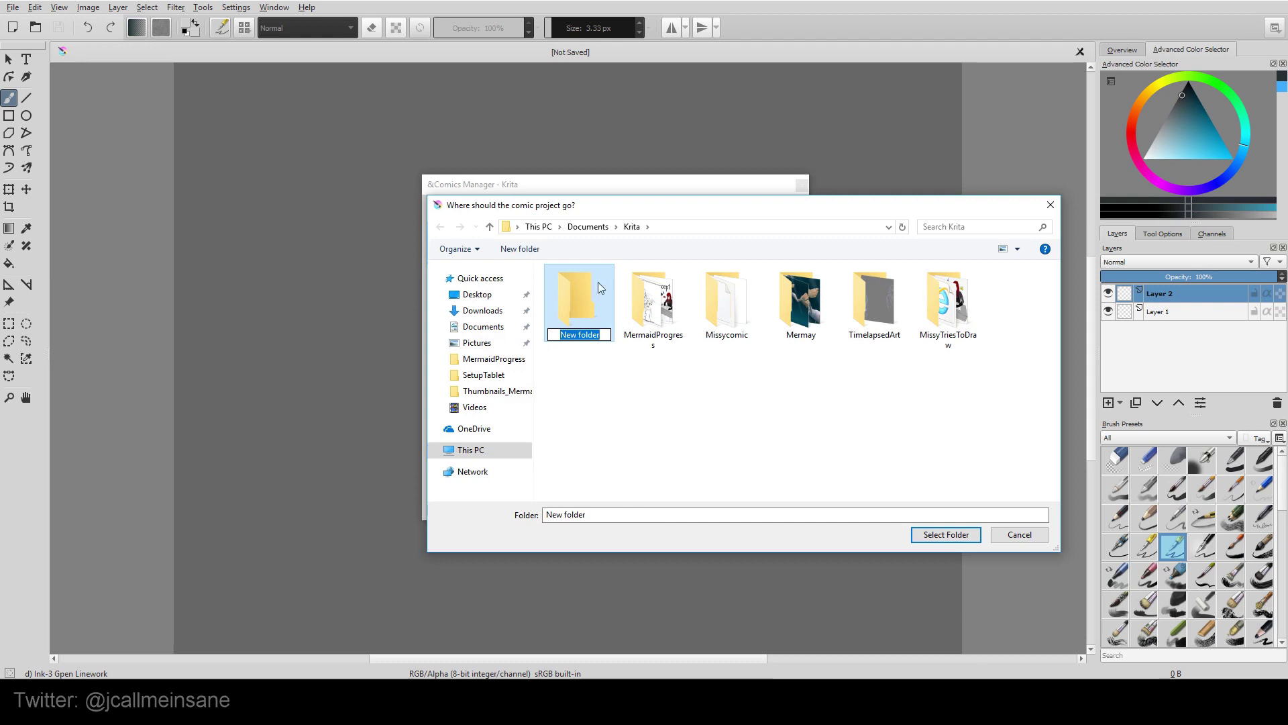
type("KritaComicTemplate")
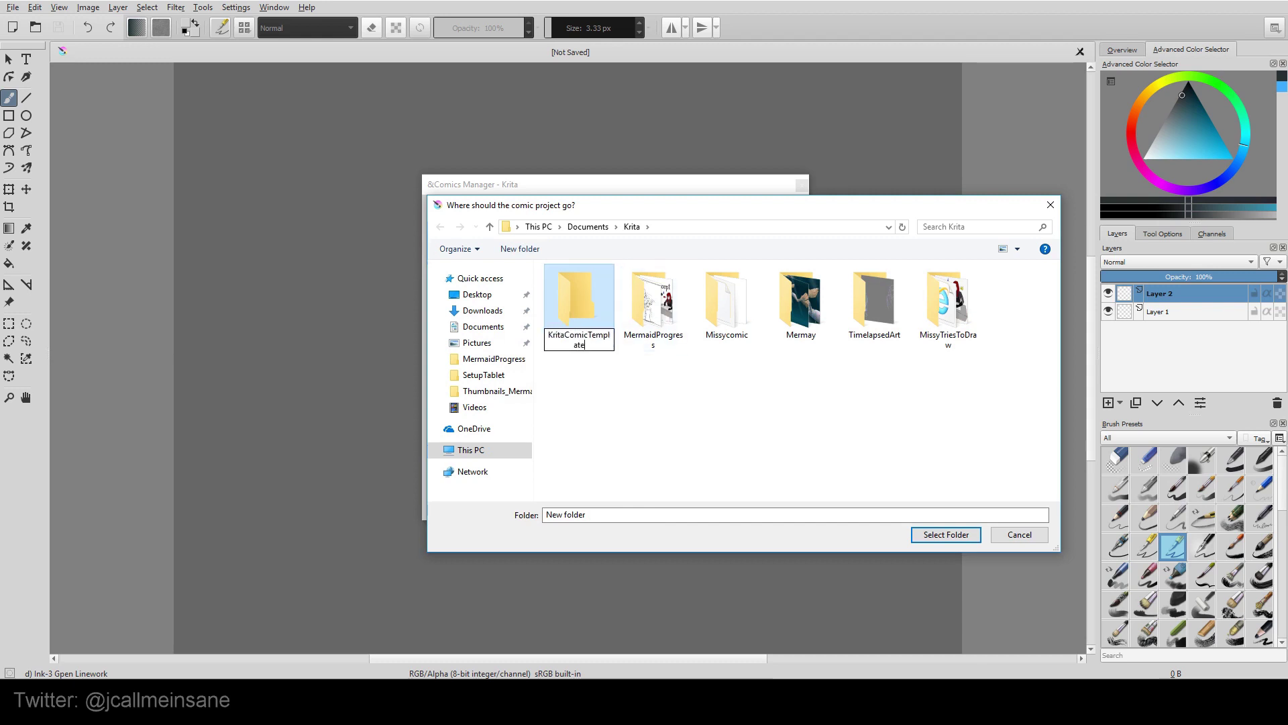
key("Return")
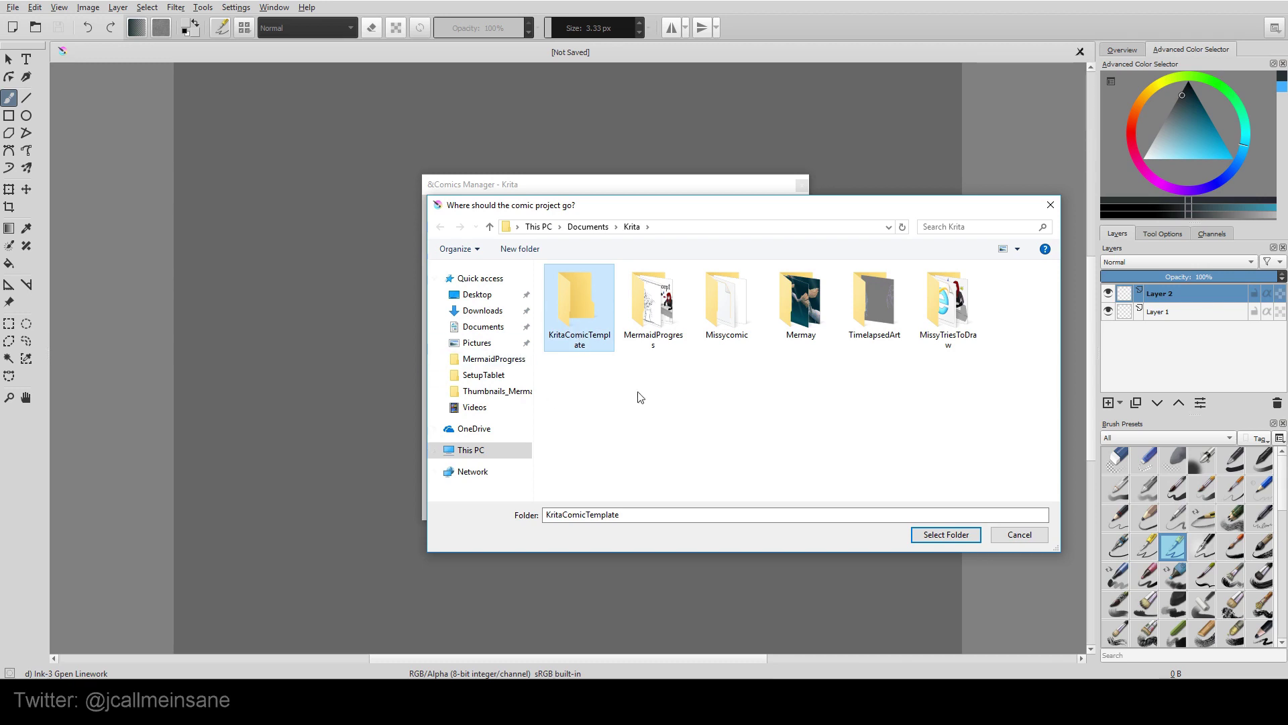
left_click(946, 535)
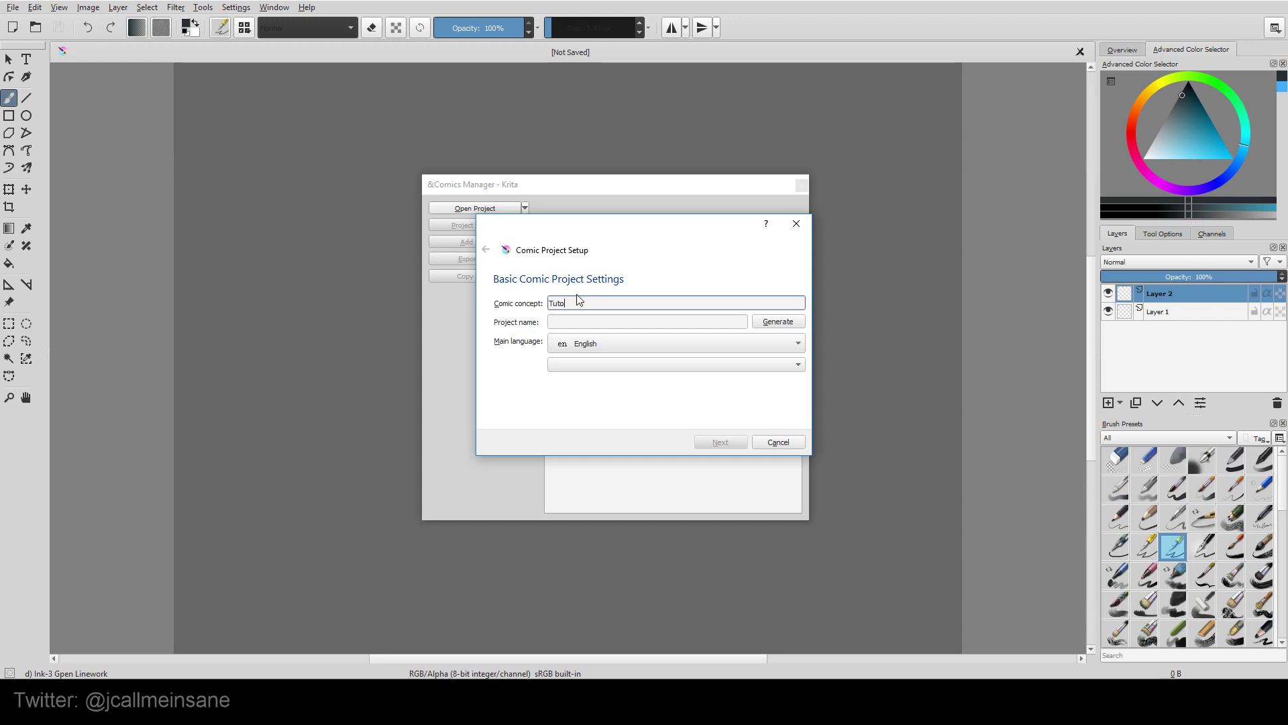
Step: Complete the comic concept as 'Tutorial' and regenerate the project name until it reads CastorElderberry
type("rial")
left_click(773, 324)
left_click(777, 325)
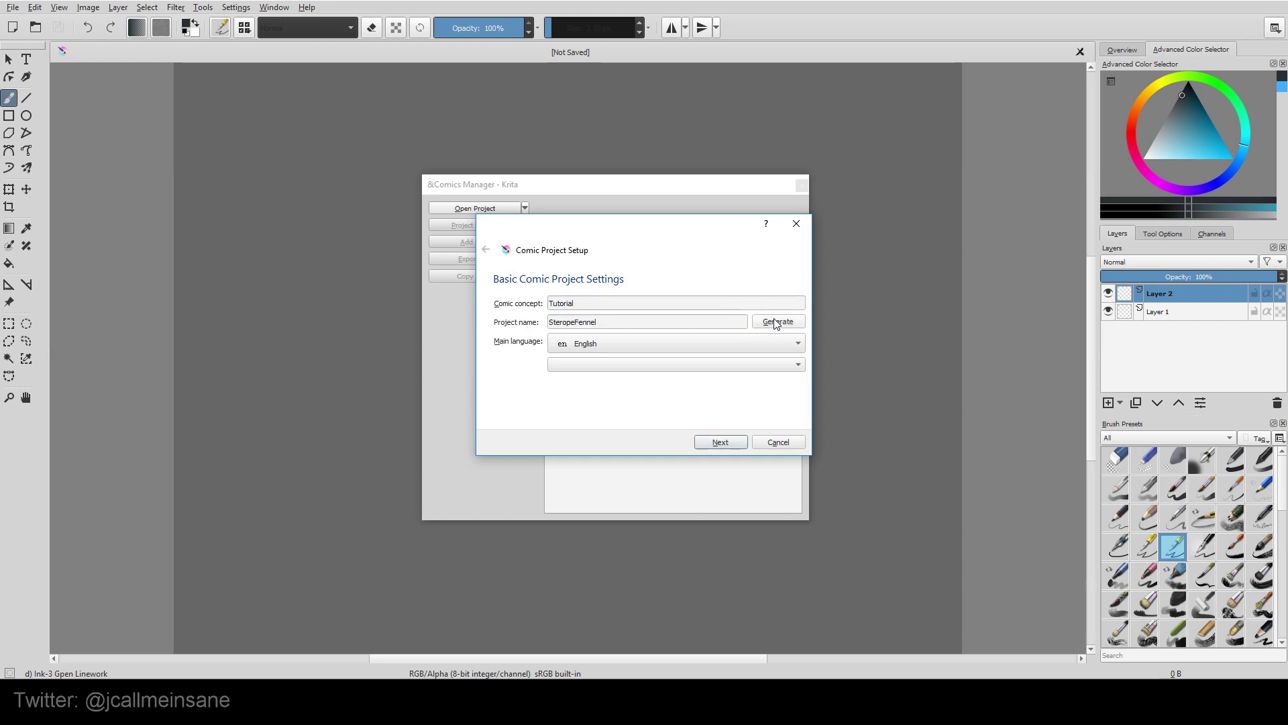
left_click(777, 325)
left_click(775, 324)
left_click(773, 324)
left_click(773, 323)
left_click(775, 323)
left_click(780, 326)
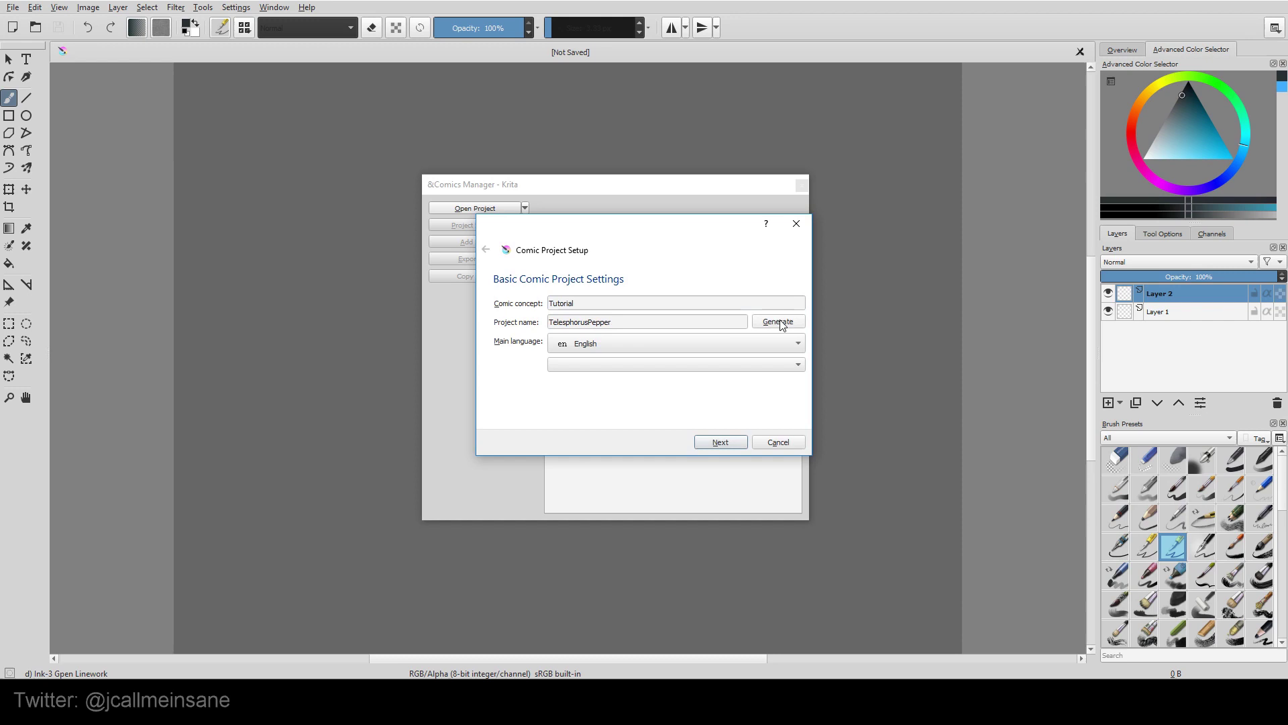
left_click(782, 324)
left_click(781, 324)
left_click(782, 326)
left_click(784, 326)
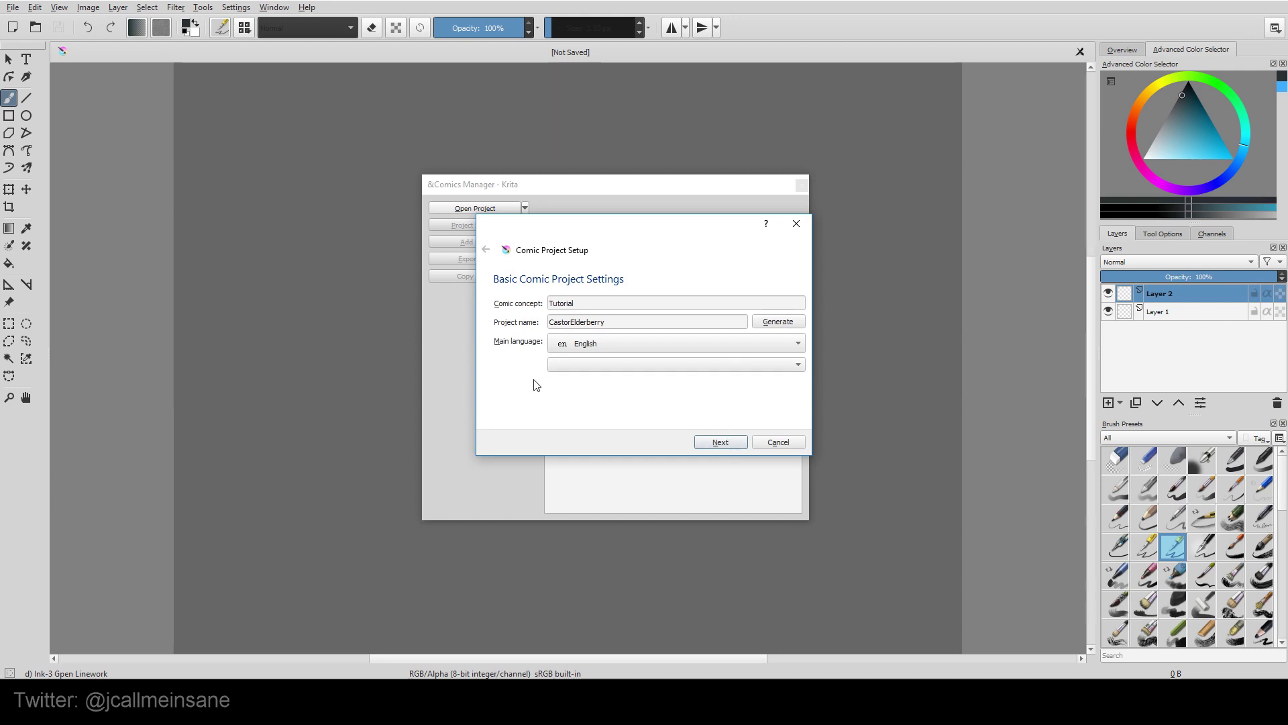
Step: Keep English as the main language and continue past the basic settings
left_click(599, 345)
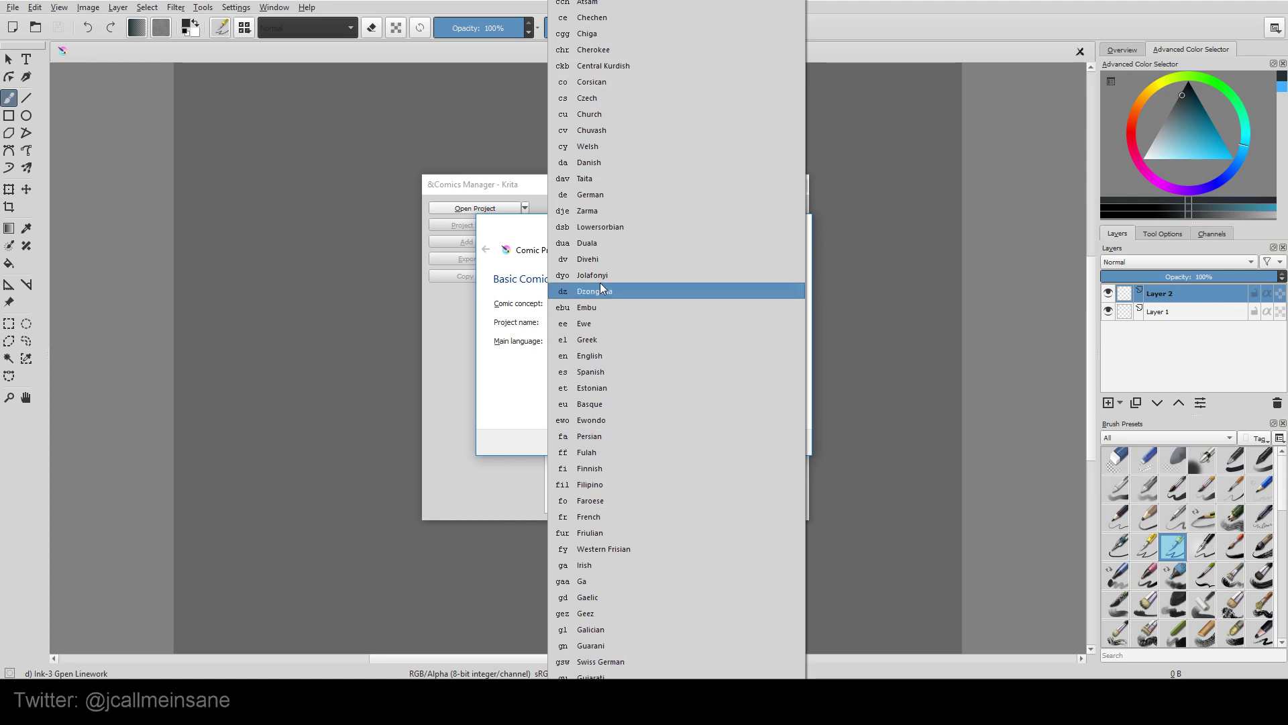
left_click(508, 415)
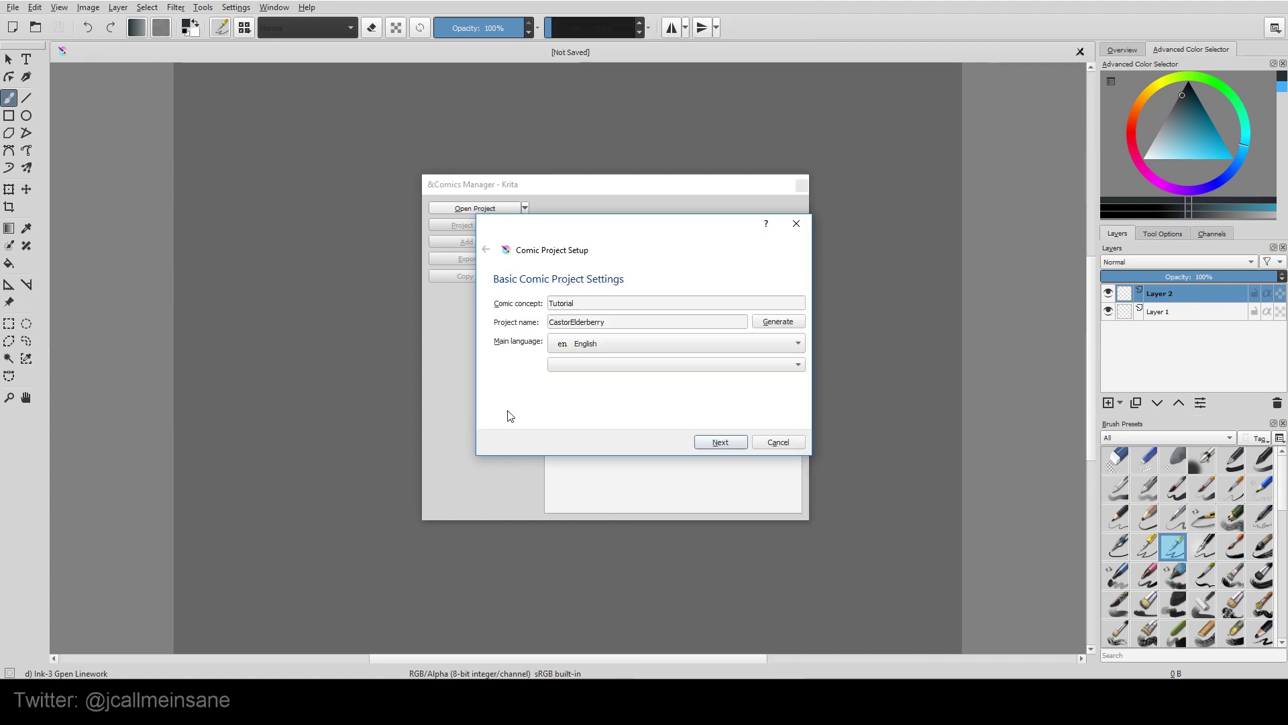
left_click(734, 444)
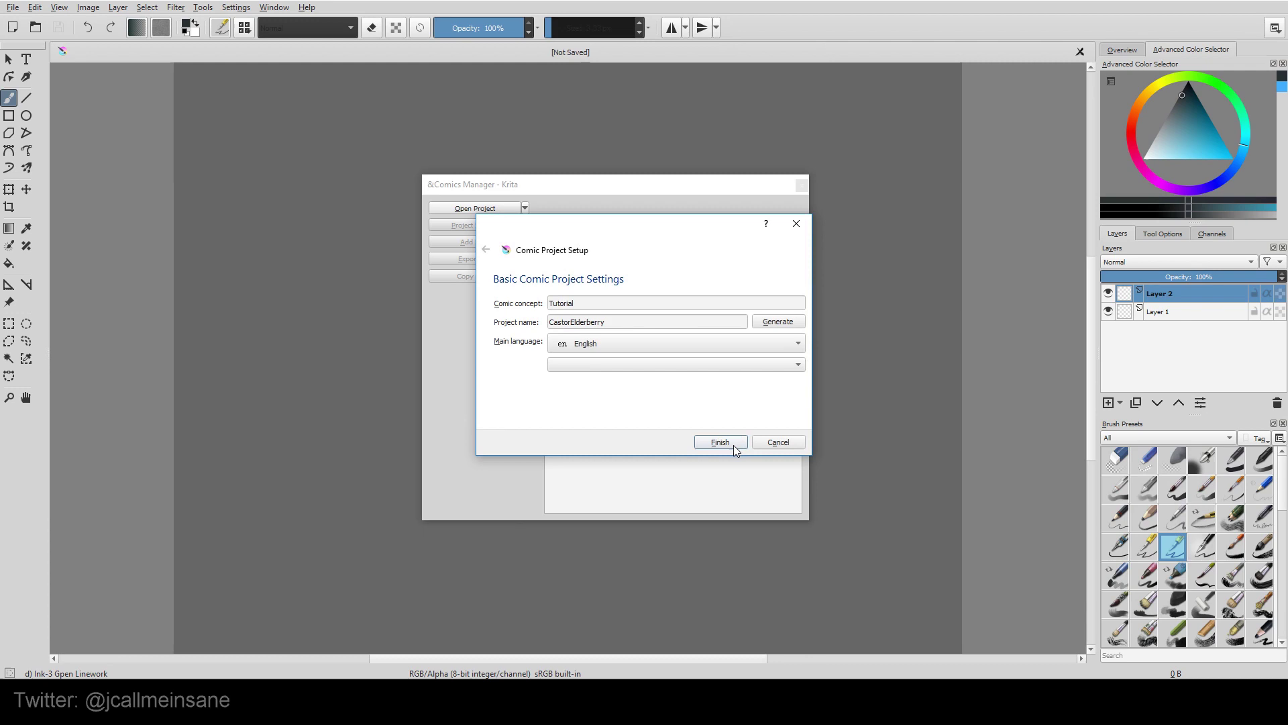
Step: Review the folder names and finish with default pages, export, templates and translations folders
left_click(734, 444)
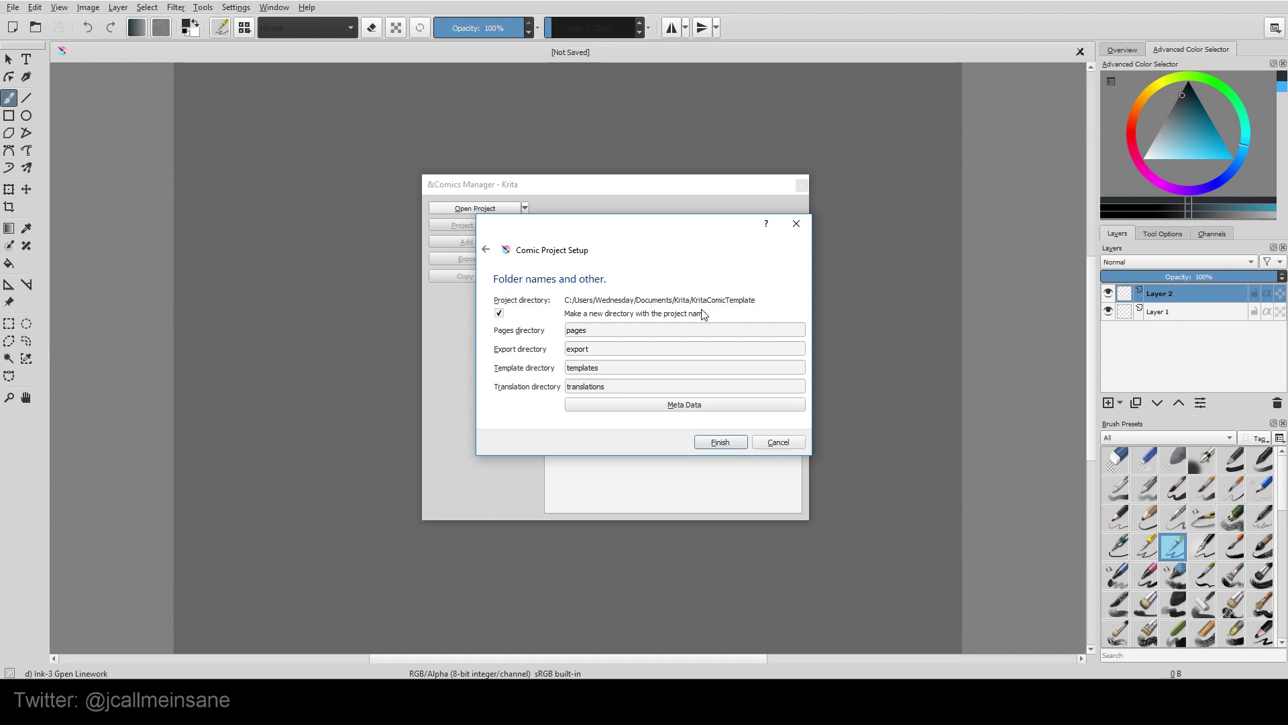
mouse_move(703, 315)
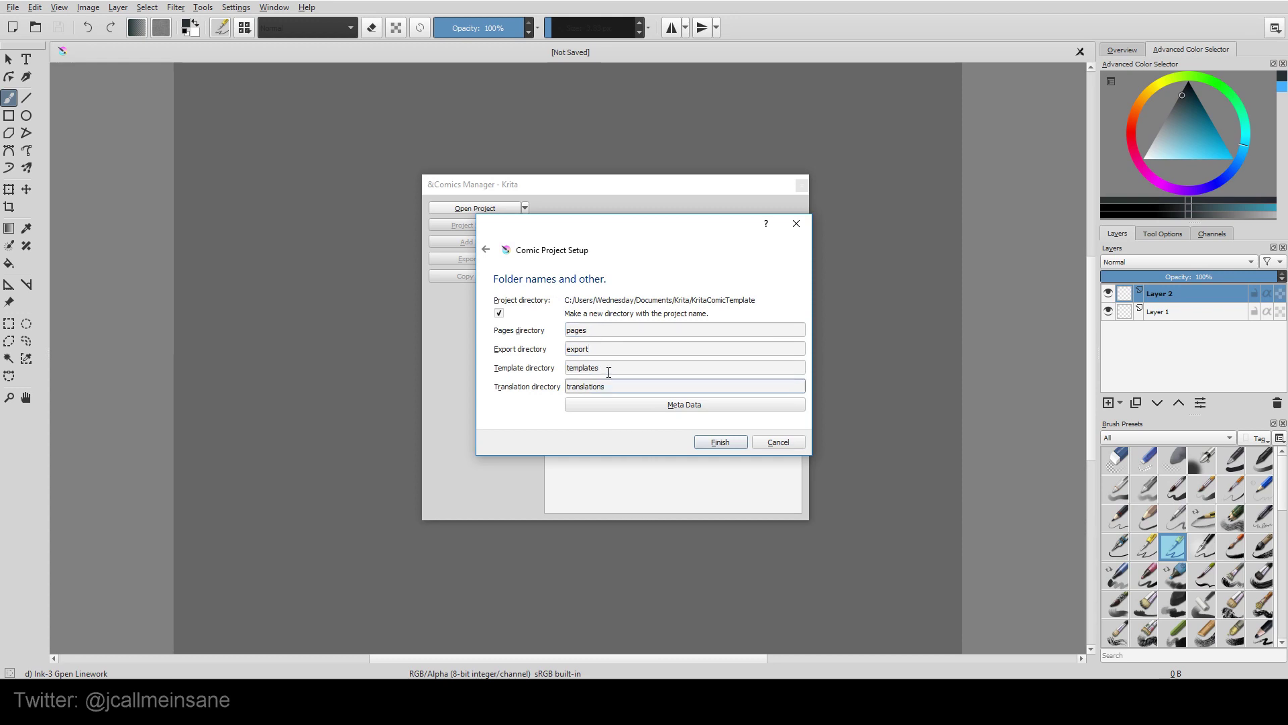
left_click(612, 370)
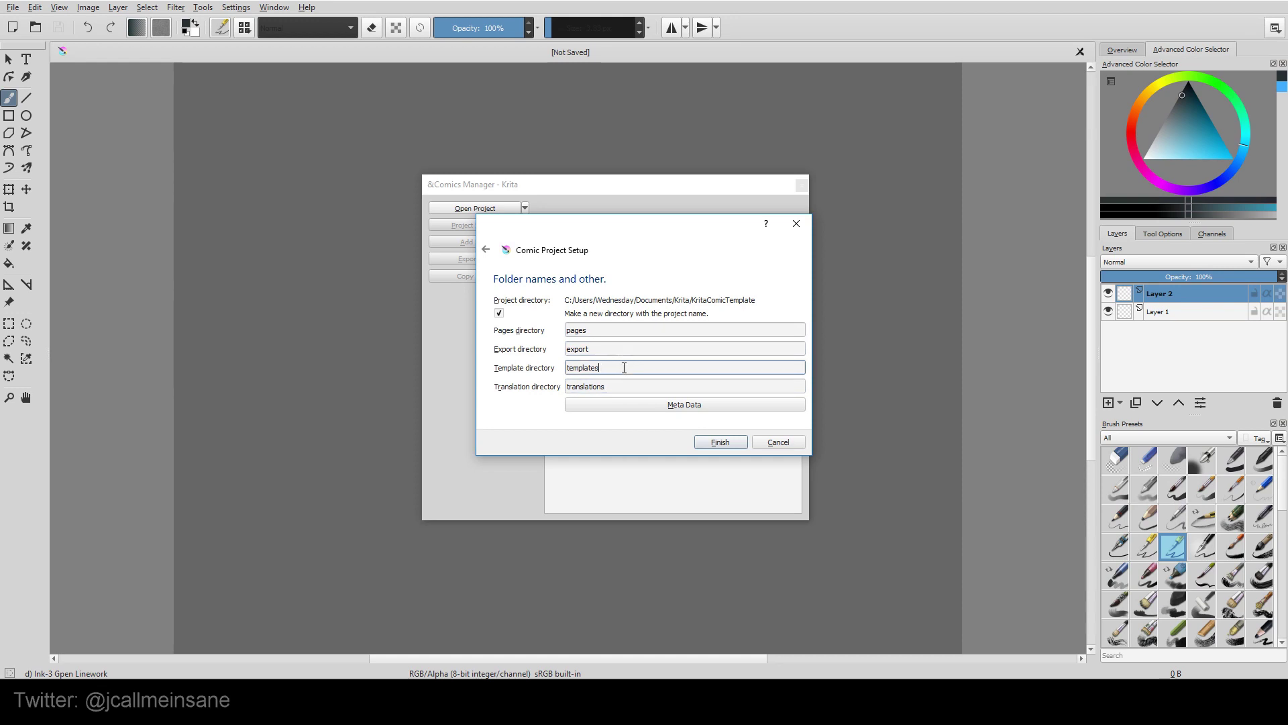
left_click(621, 329)
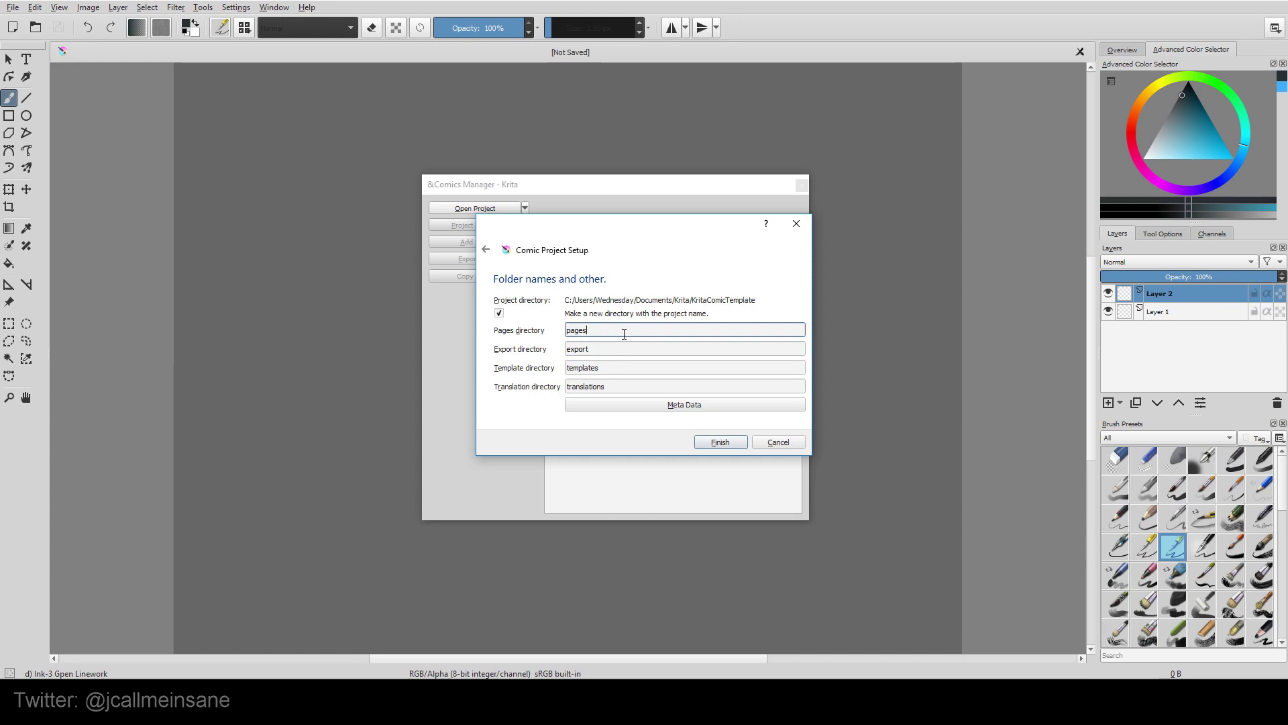
left_click(634, 368)
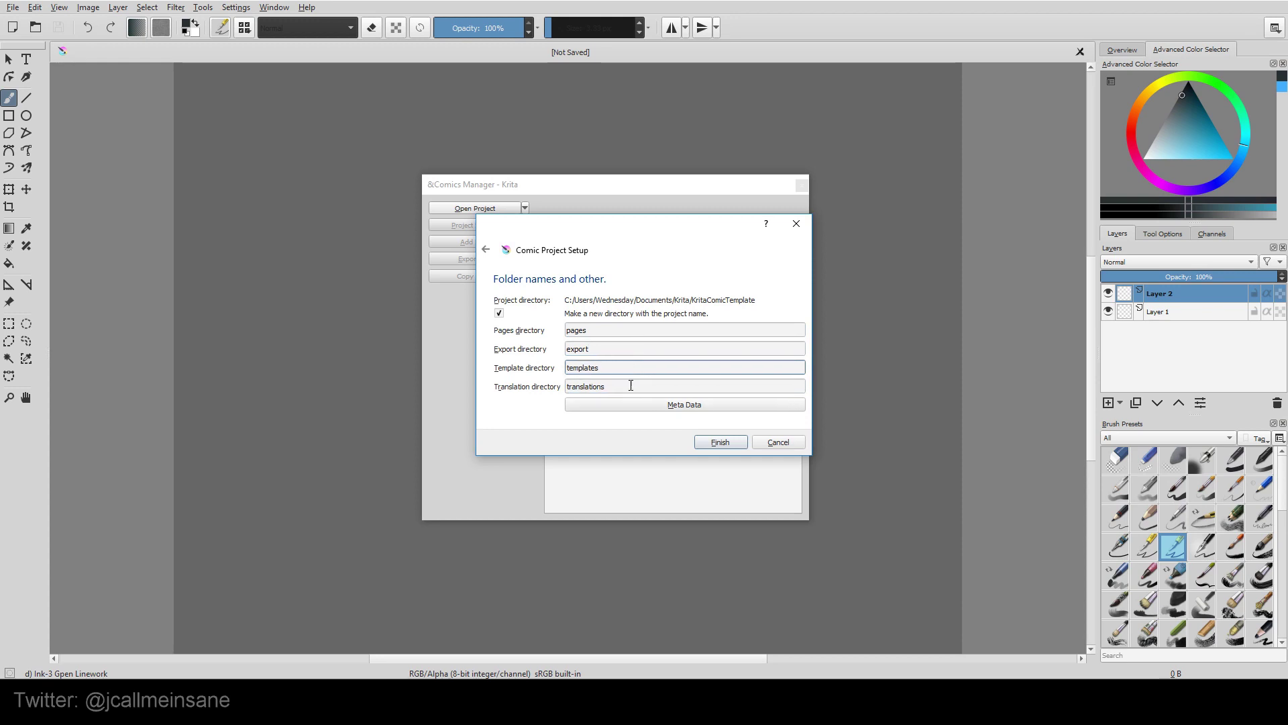
key("Tab")
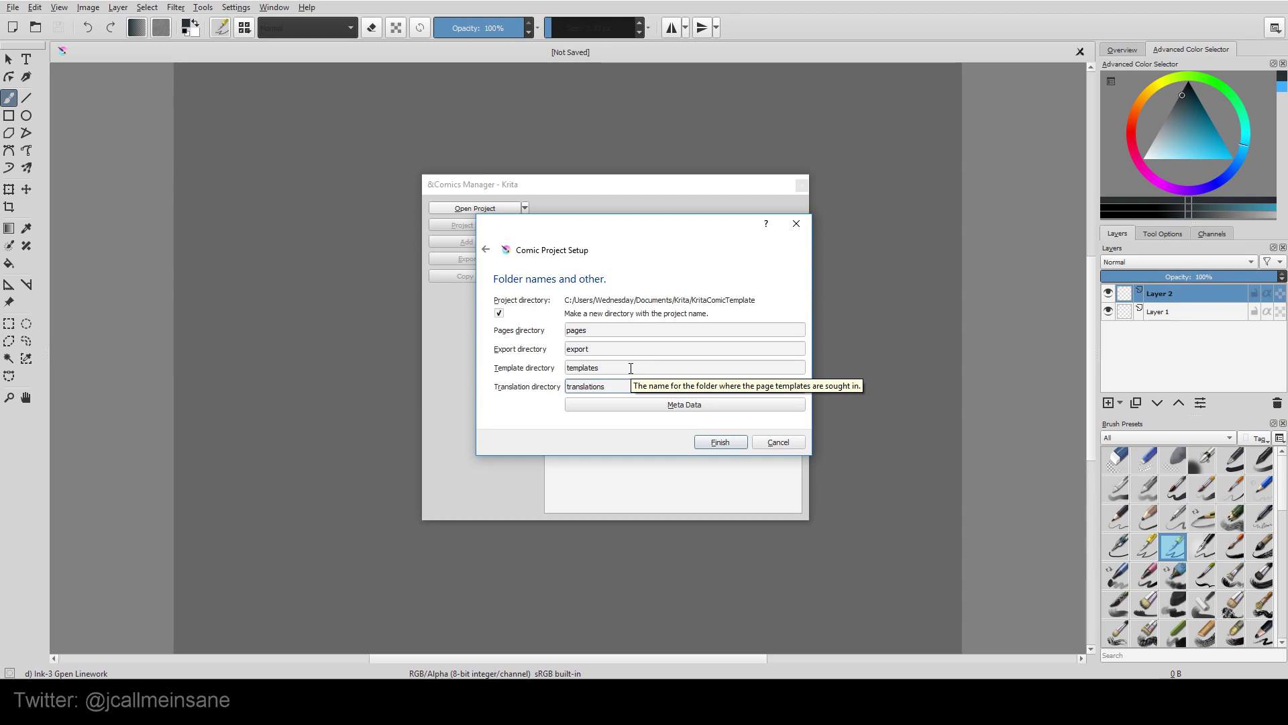
left_click(624, 367)
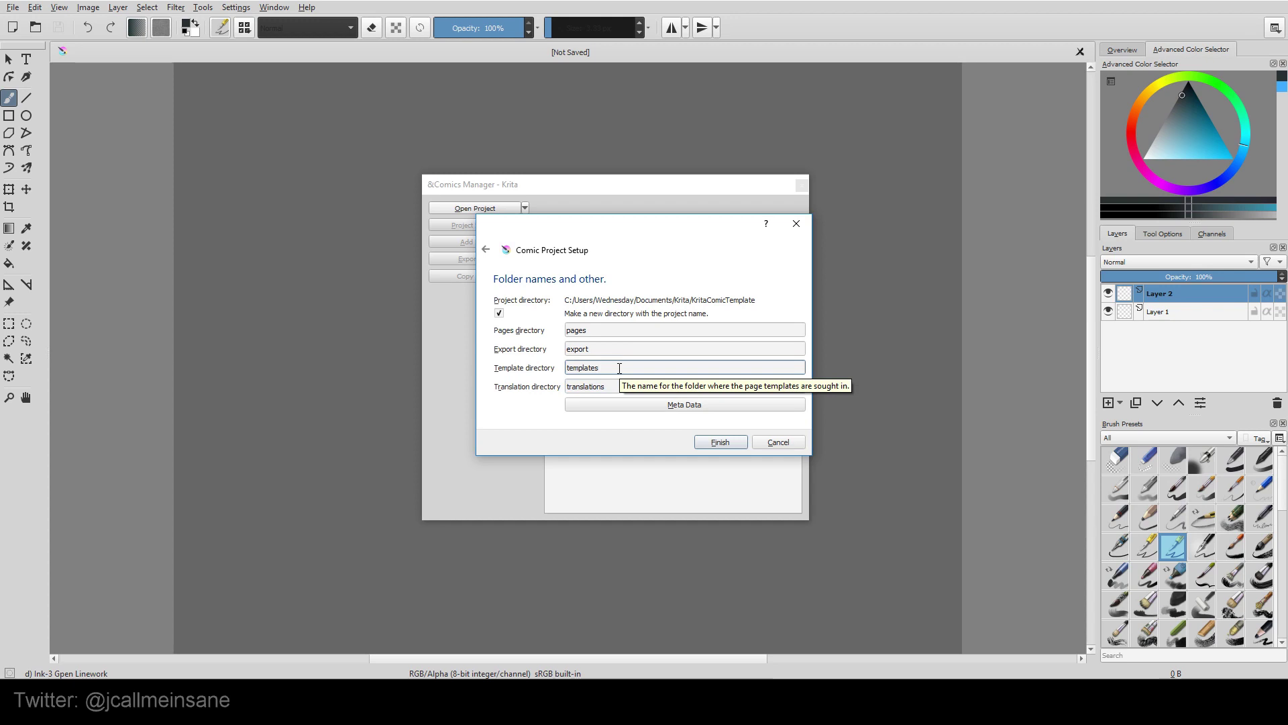
key("shift+Tab")
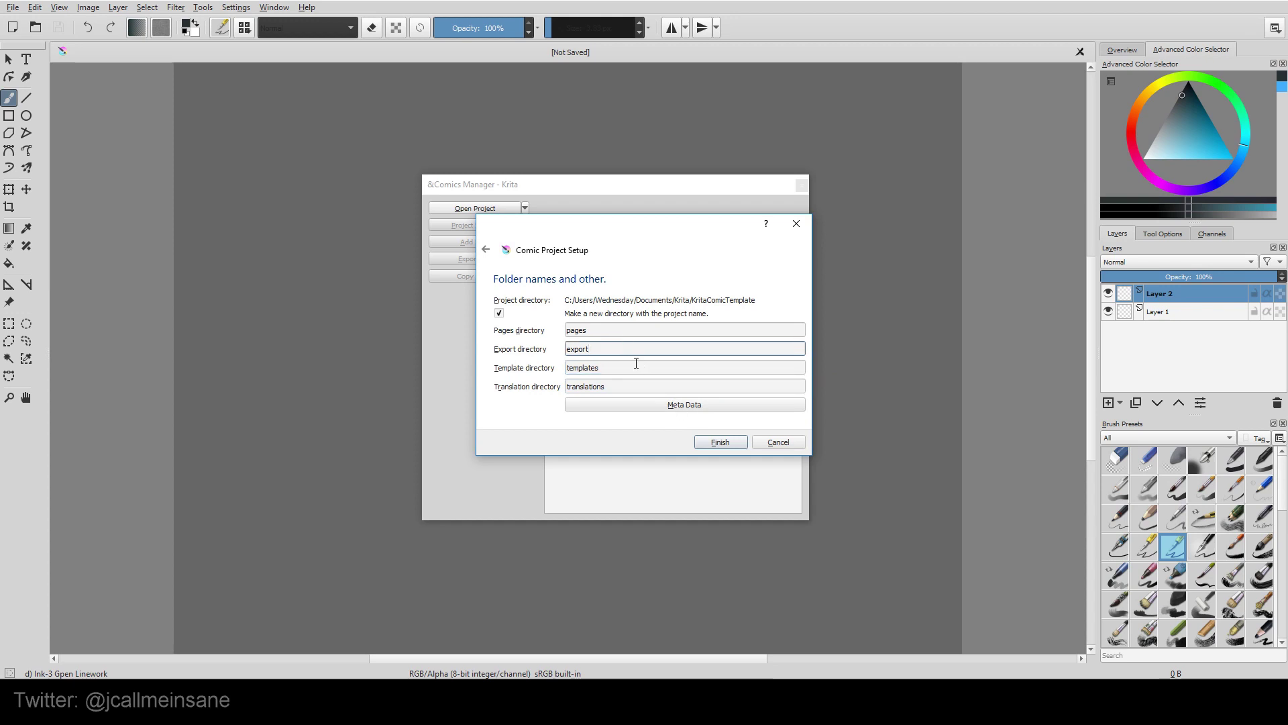
left_click(706, 442)
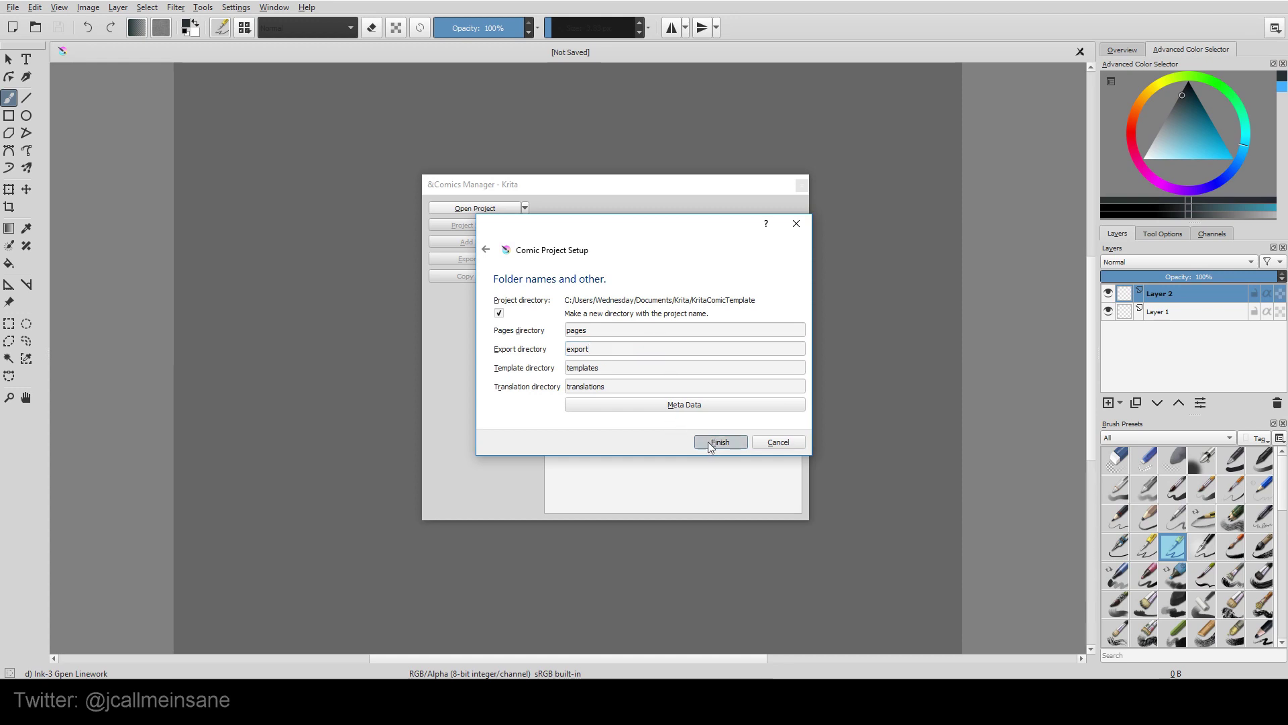
Step: Browse into KritaComicTemplate > CastorElderberry and select comicConfig.json to open
left_click(525, 209)
left_click(509, 238)
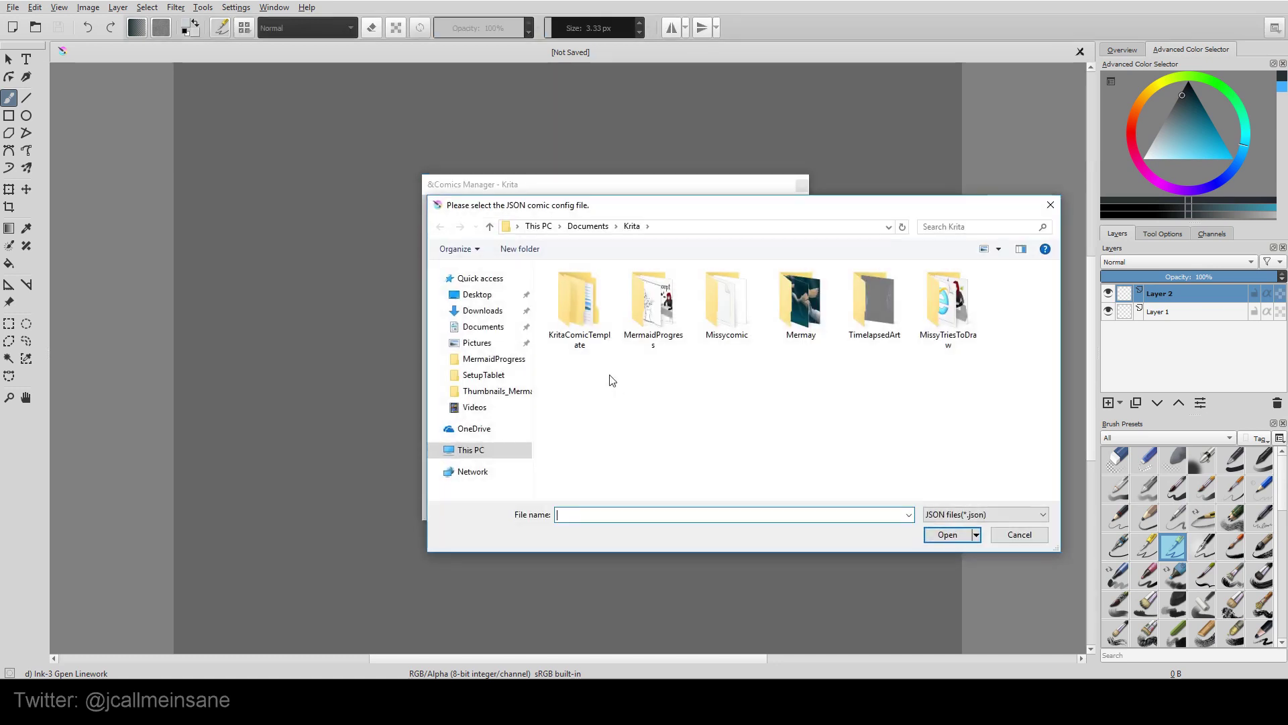
double_click(590, 339)
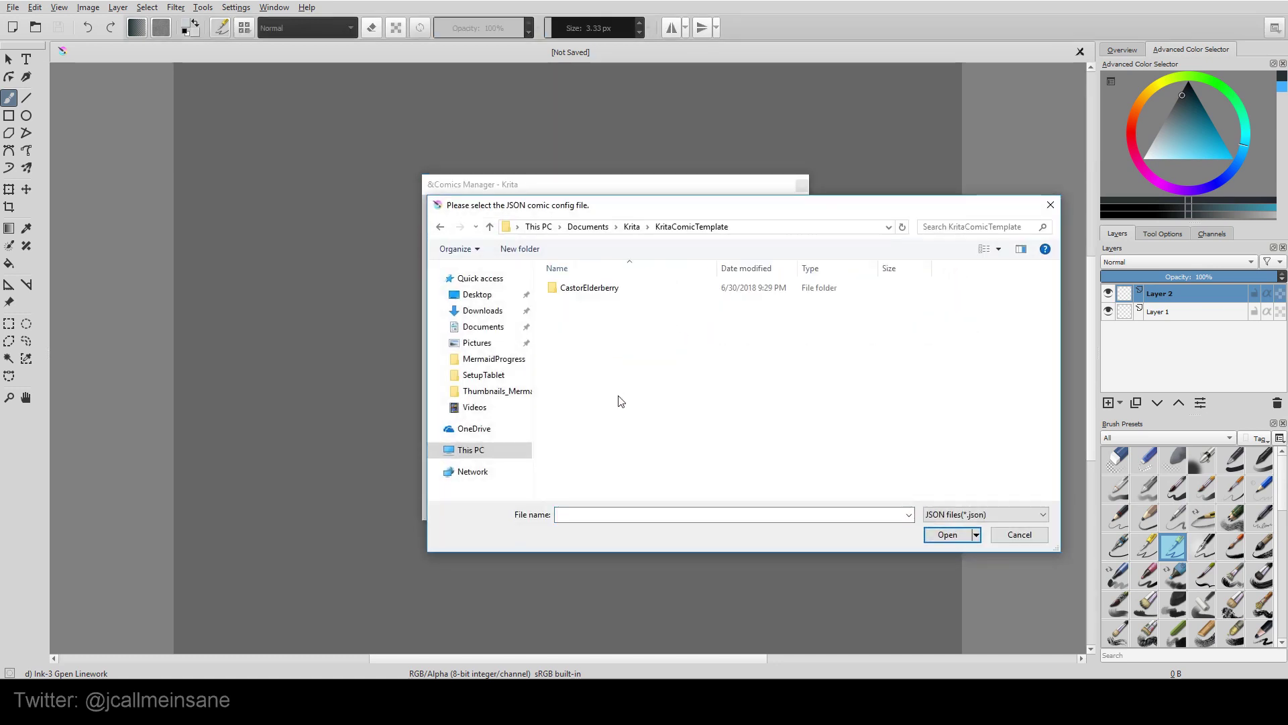
double_click(614, 292)
left_click(616, 346)
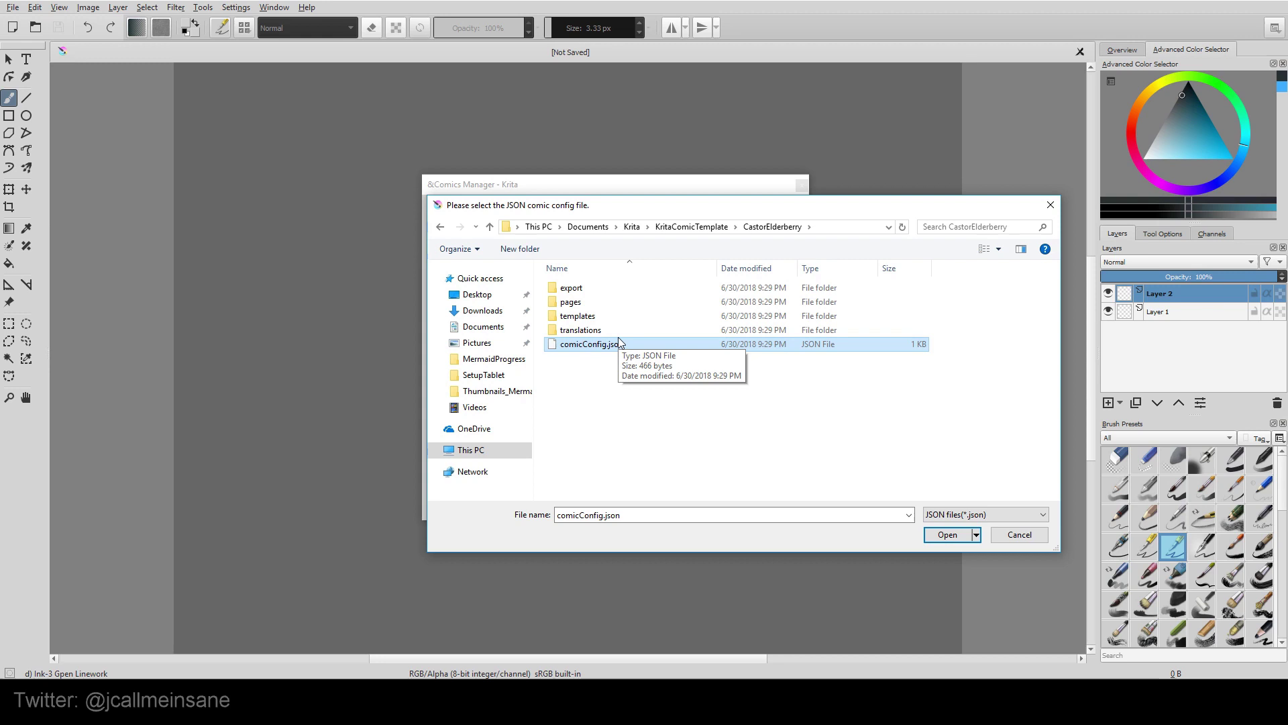
Step: Load the CastorElderberry project and open its project settings
left_click(946, 535)
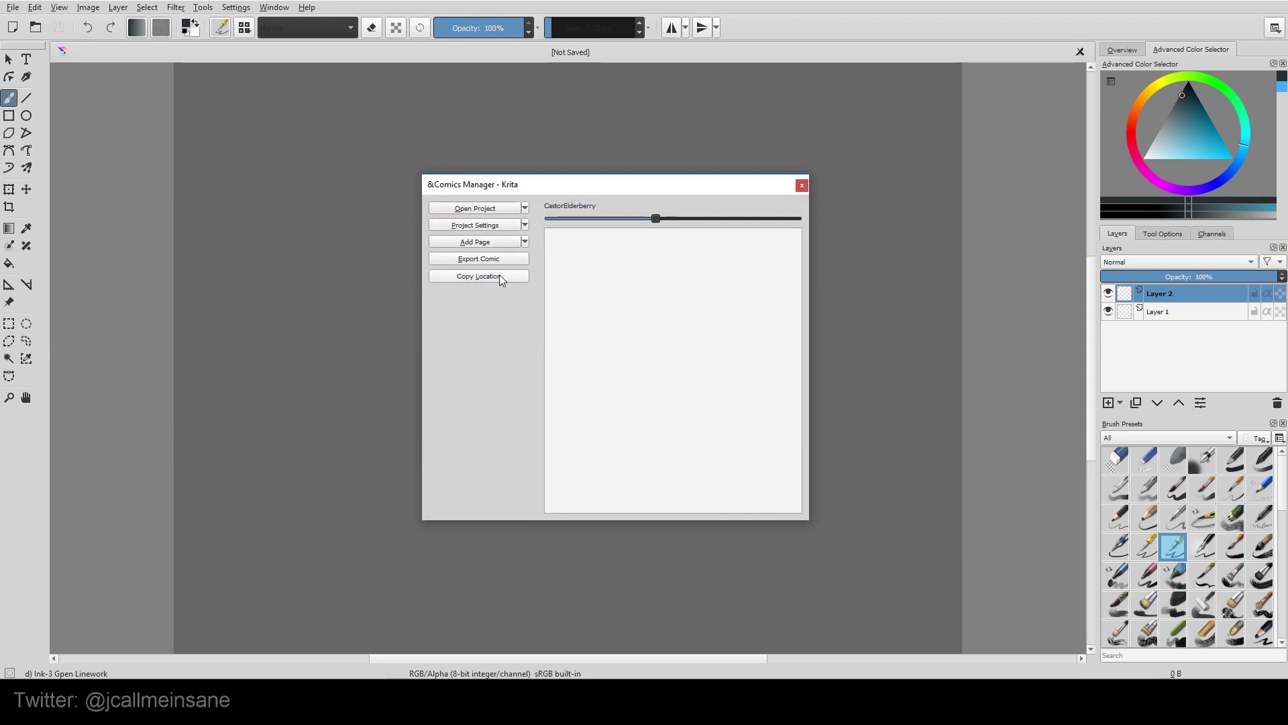
left_click(526, 225)
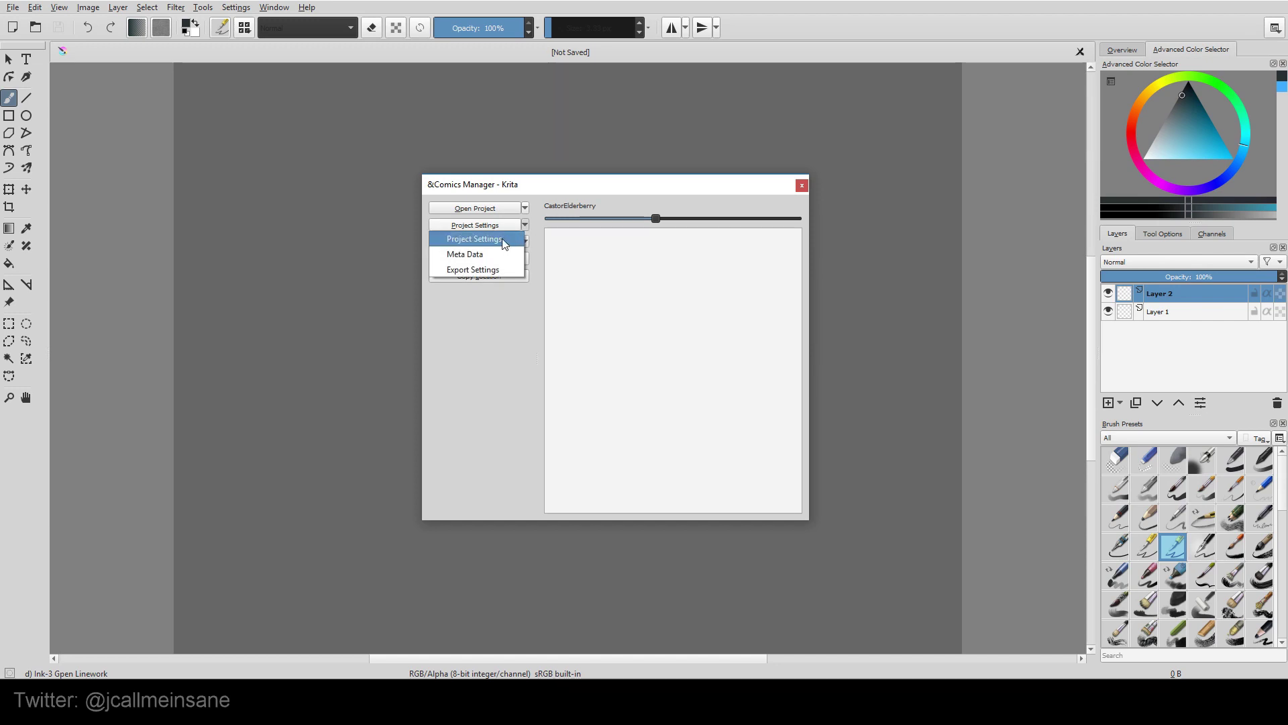
left_click(504, 242)
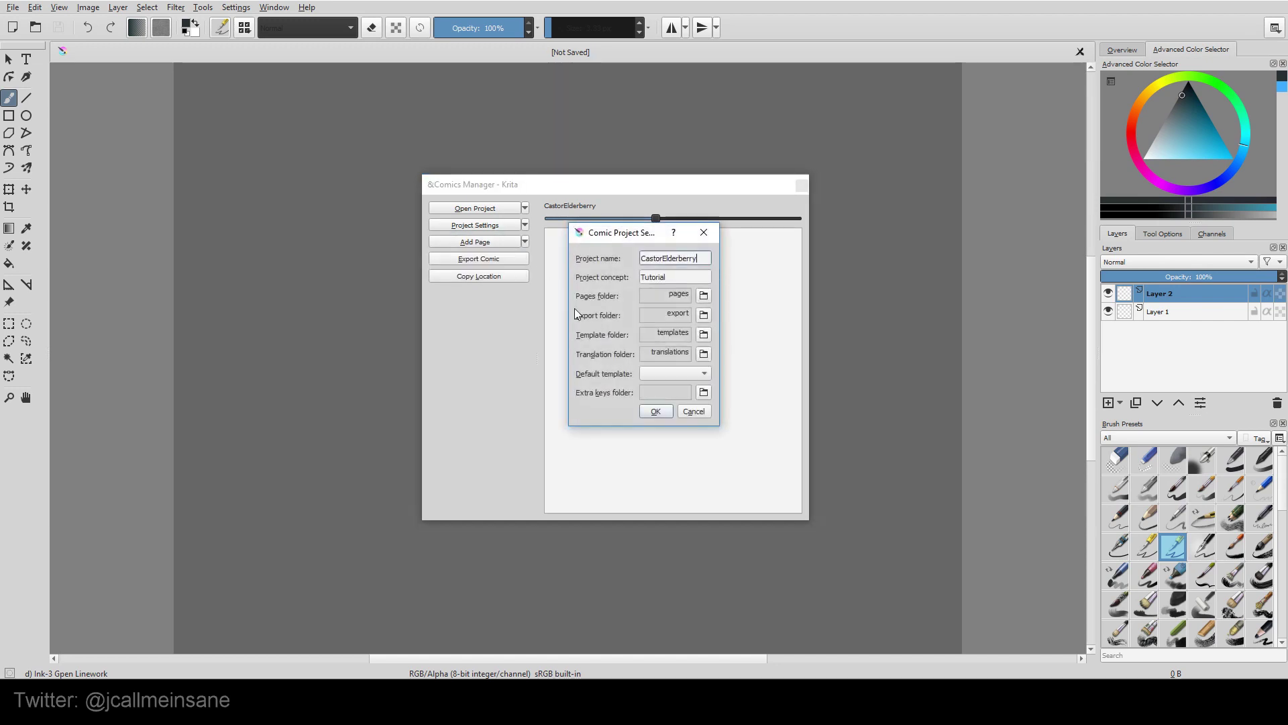
left_click(697, 275)
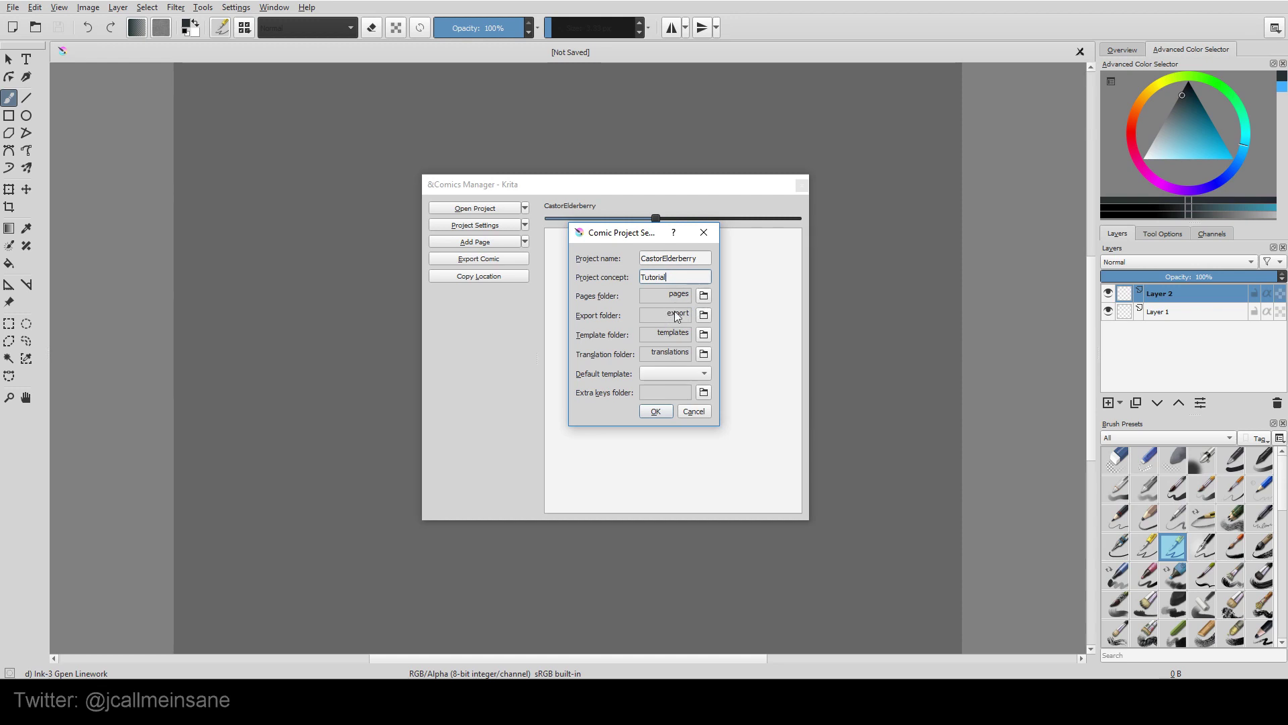
Step: Try the template and auto-completion keys folder pickers, cancelling each, then close settings unchanged
left_click(703, 335)
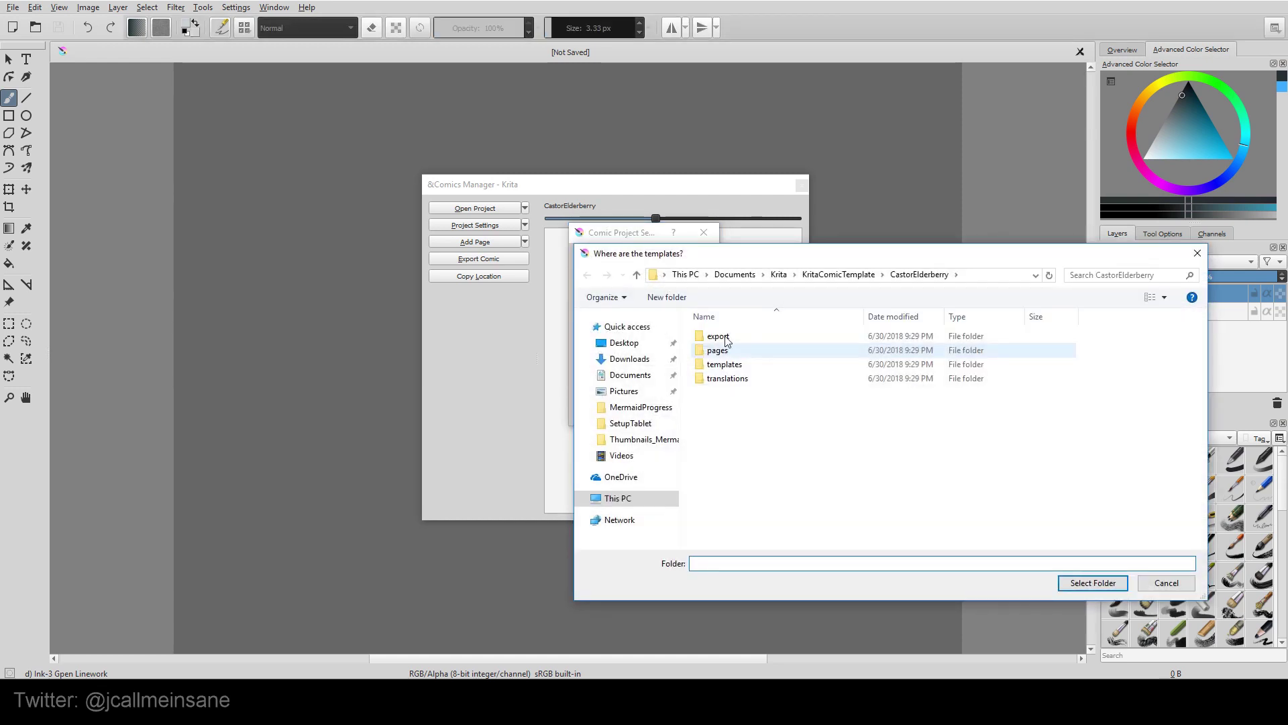
left_click(1148, 581)
left_click(704, 397)
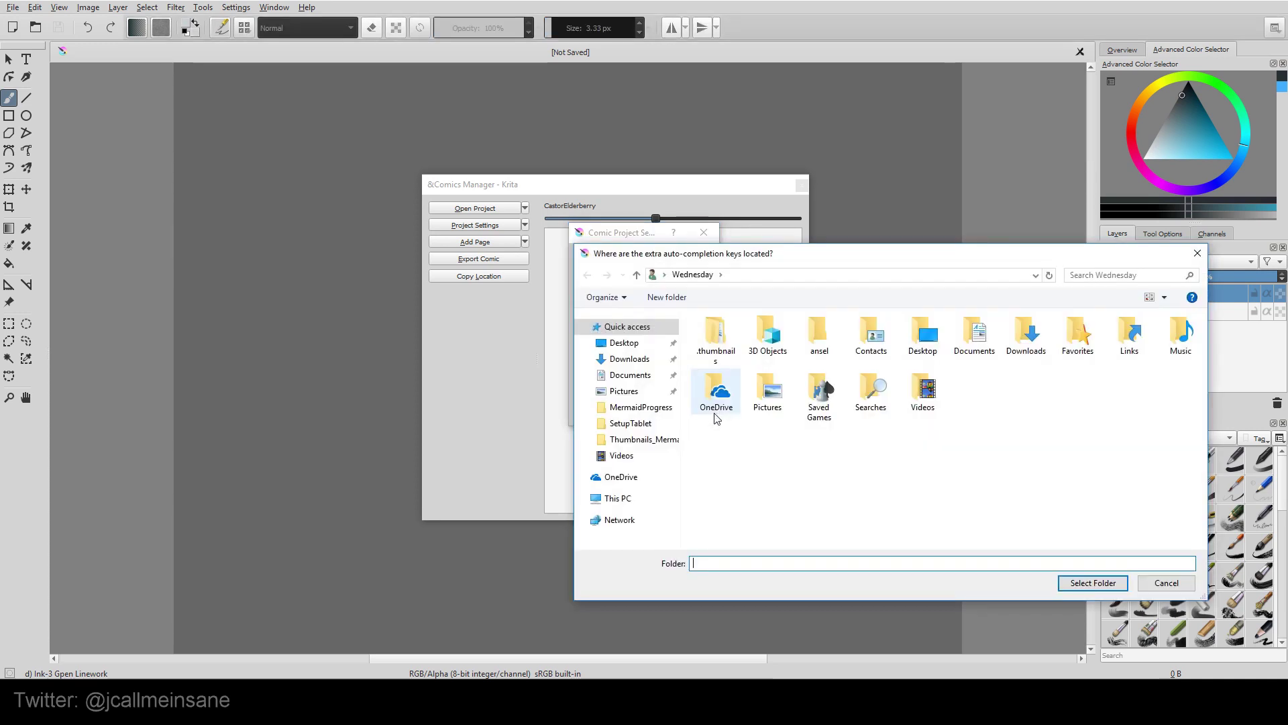
left_click(1166, 583)
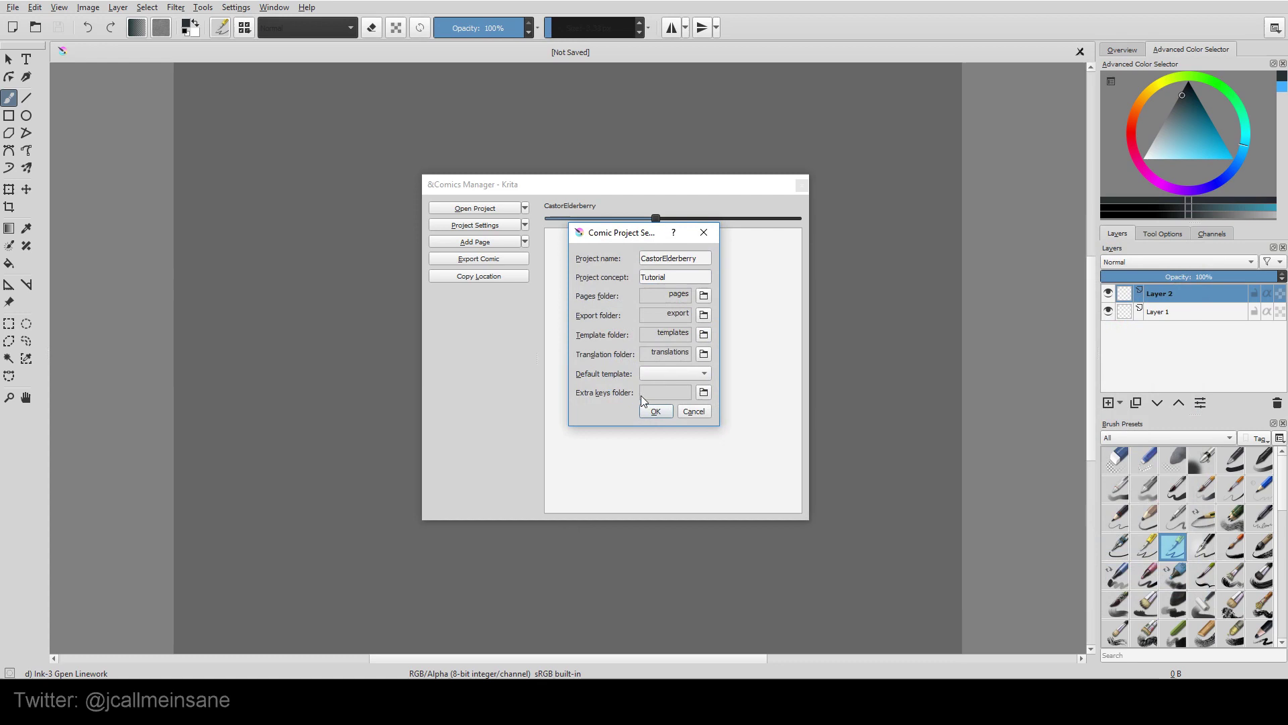
left_click(707, 399)
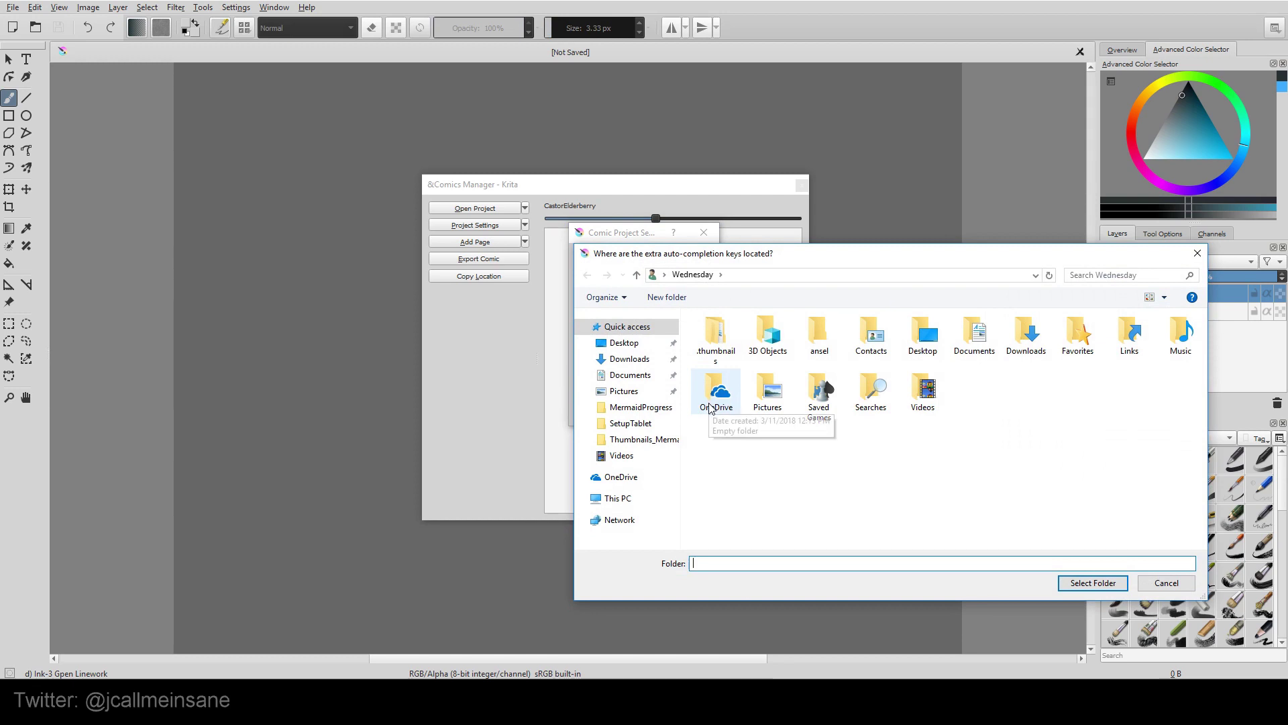
left_click(1166, 582)
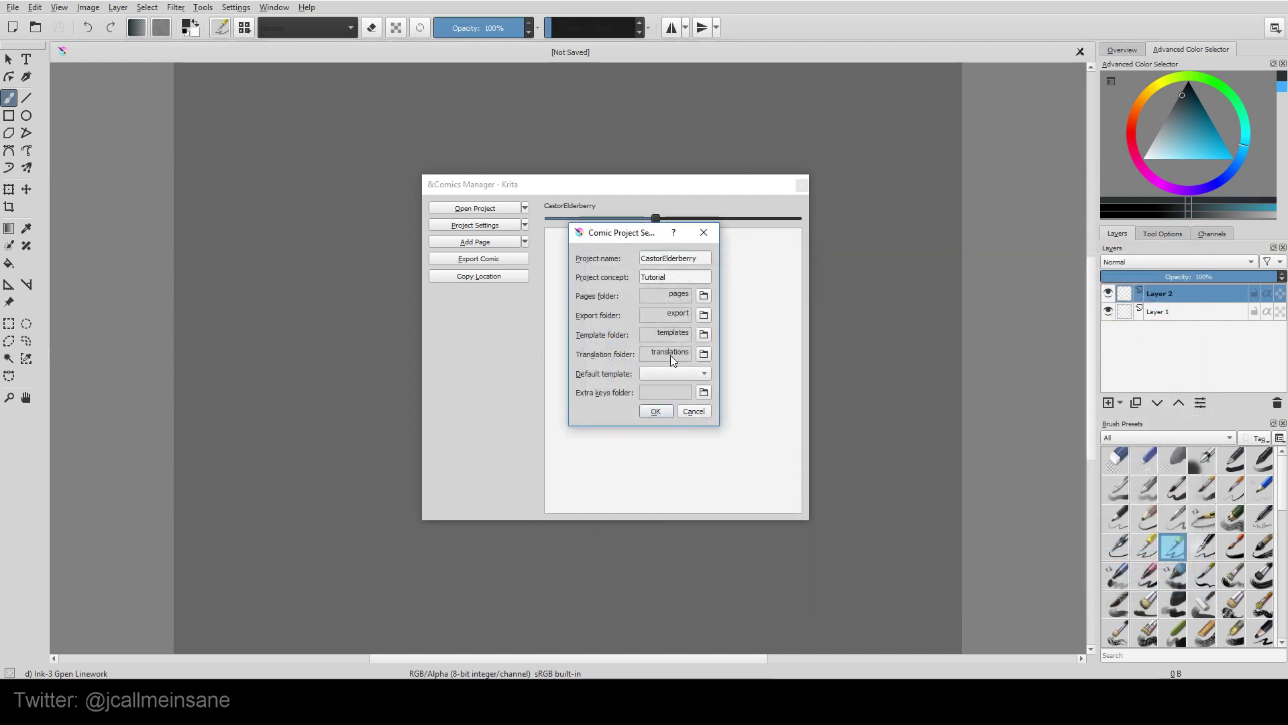
left_click(695, 414)
Step: Open Comic Metadata, keeping reading direction Left to Right and country Antigua & Barbuda
left_click(526, 226)
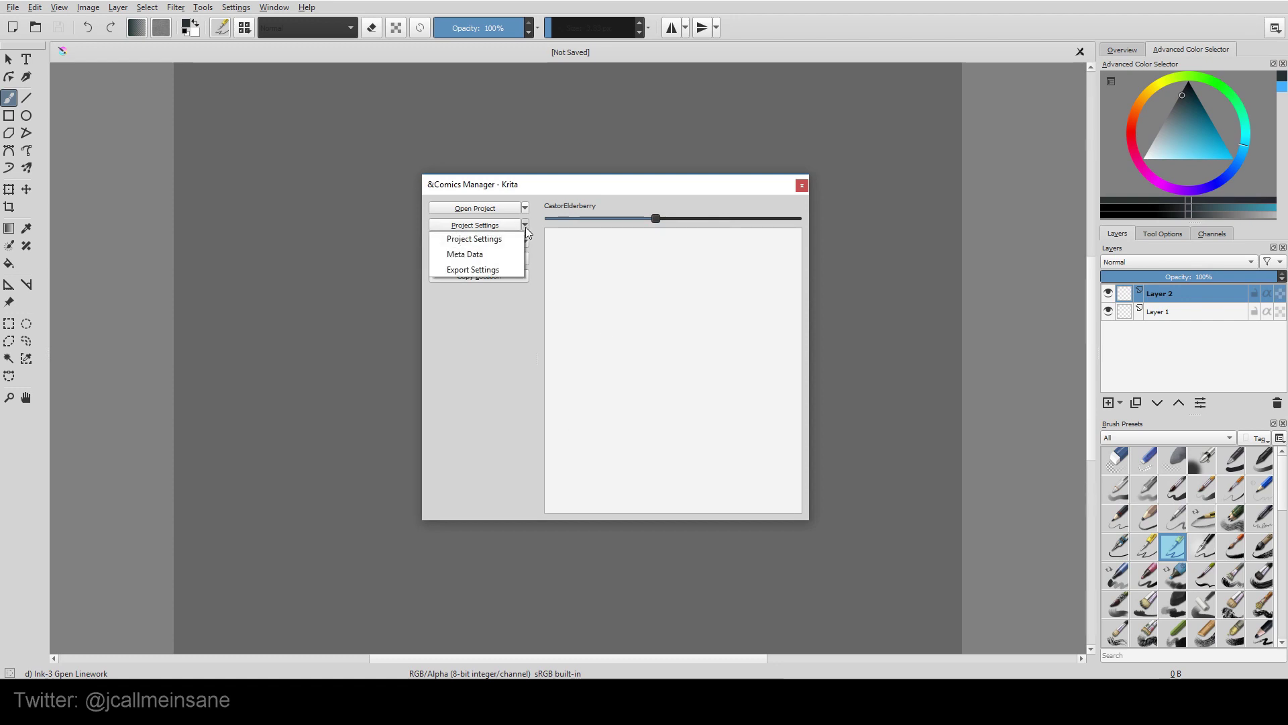
left_click(502, 253)
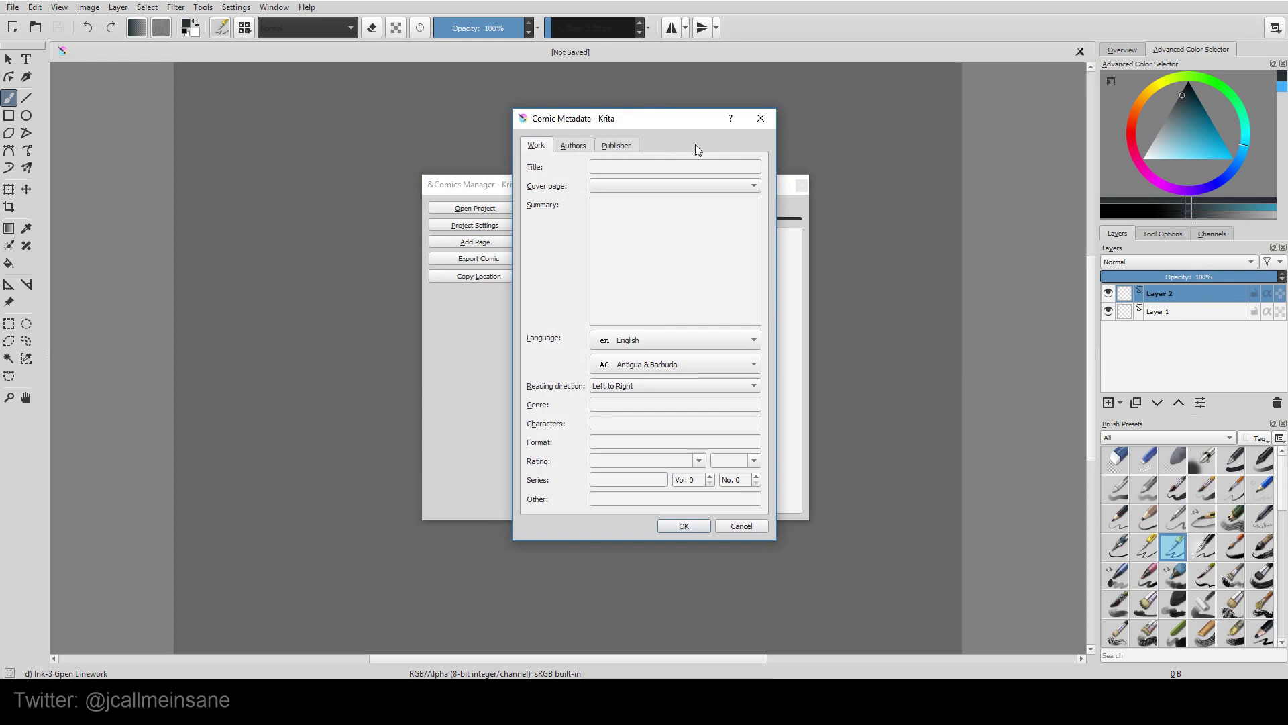
left_click_drag(683, 123, 719, 122)
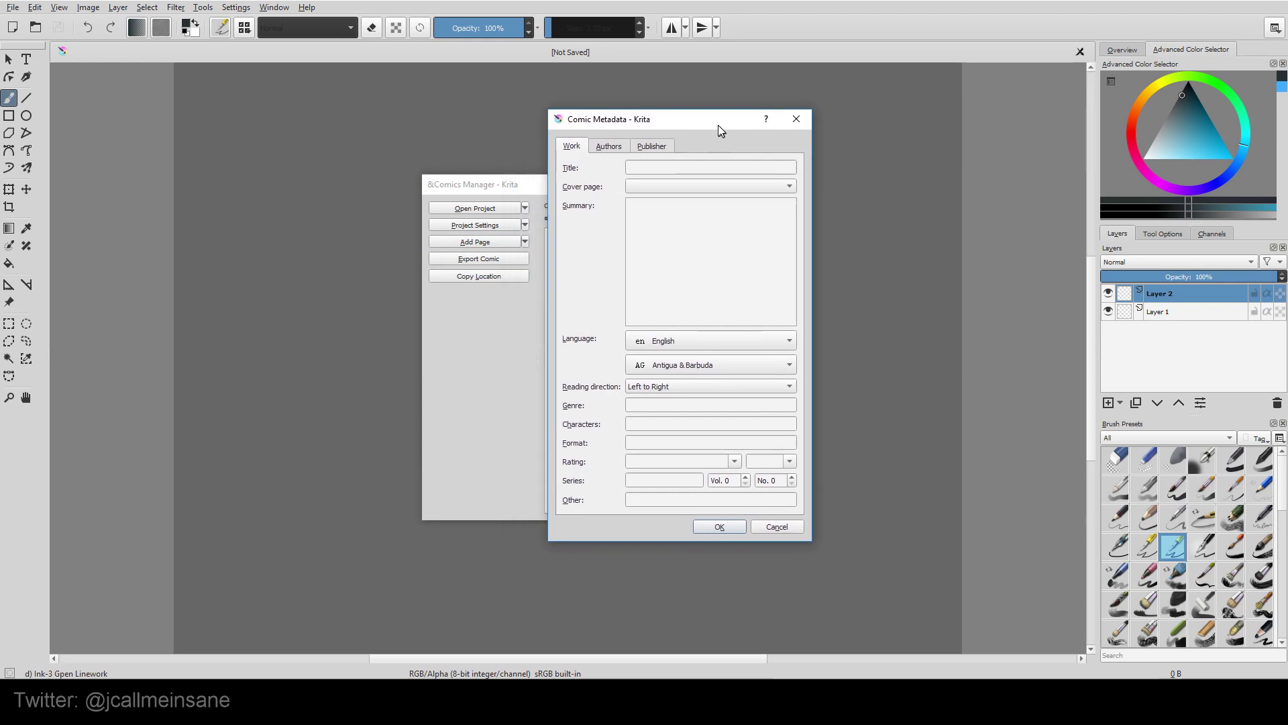
left_click(689, 386)
left_click(634, 383)
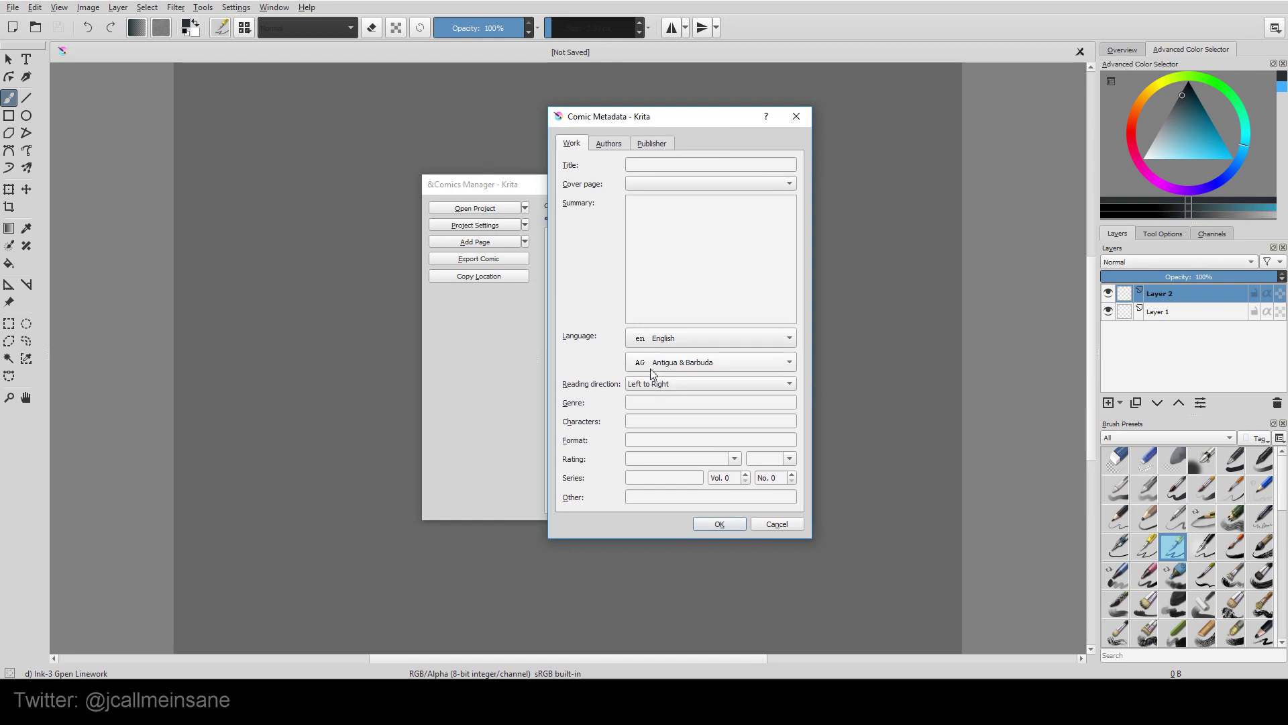
left_click(652, 370)
left_click(589, 379)
left_click(724, 167)
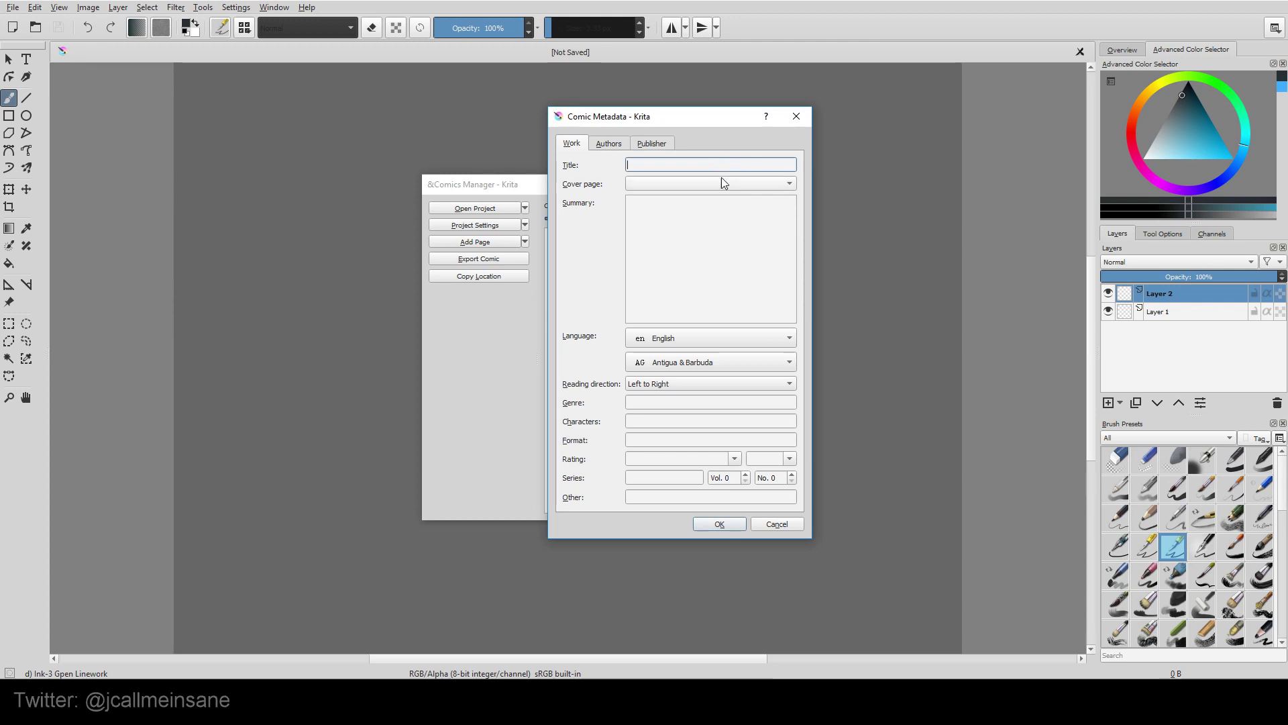
left_click(712, 203)
left_click(662, 446)
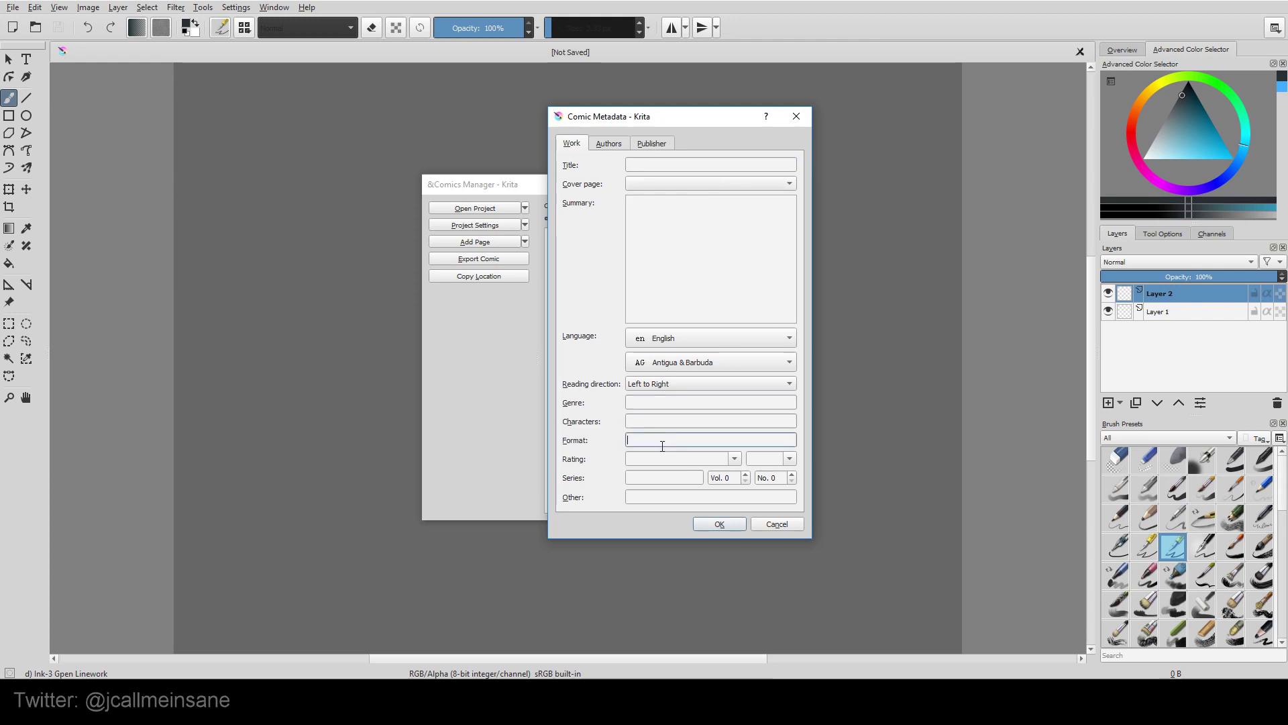
Step: Compare the DC, Marvel and FictionRatings.com rating systems, settling on FictionRatings.com
left_click(734, 460)
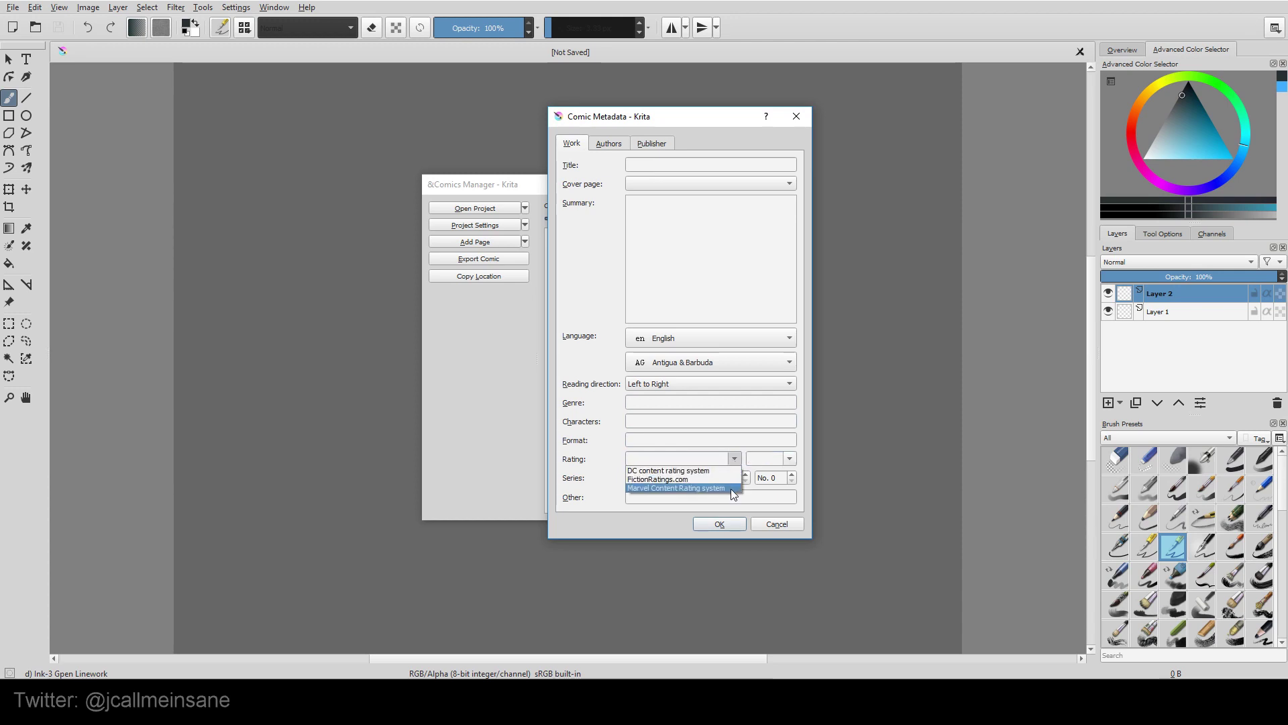
left_click(725, 480)
left_click(782, 460)
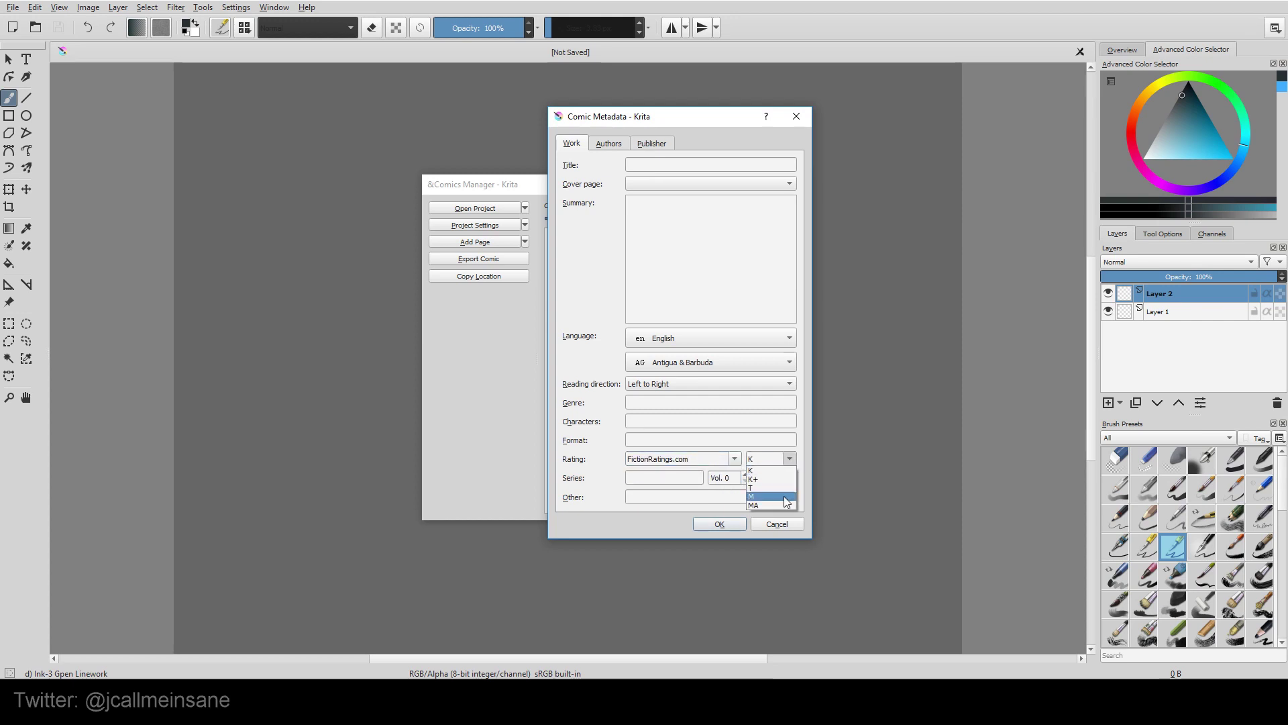
left_click(684, 459)
left_click(671, 469)
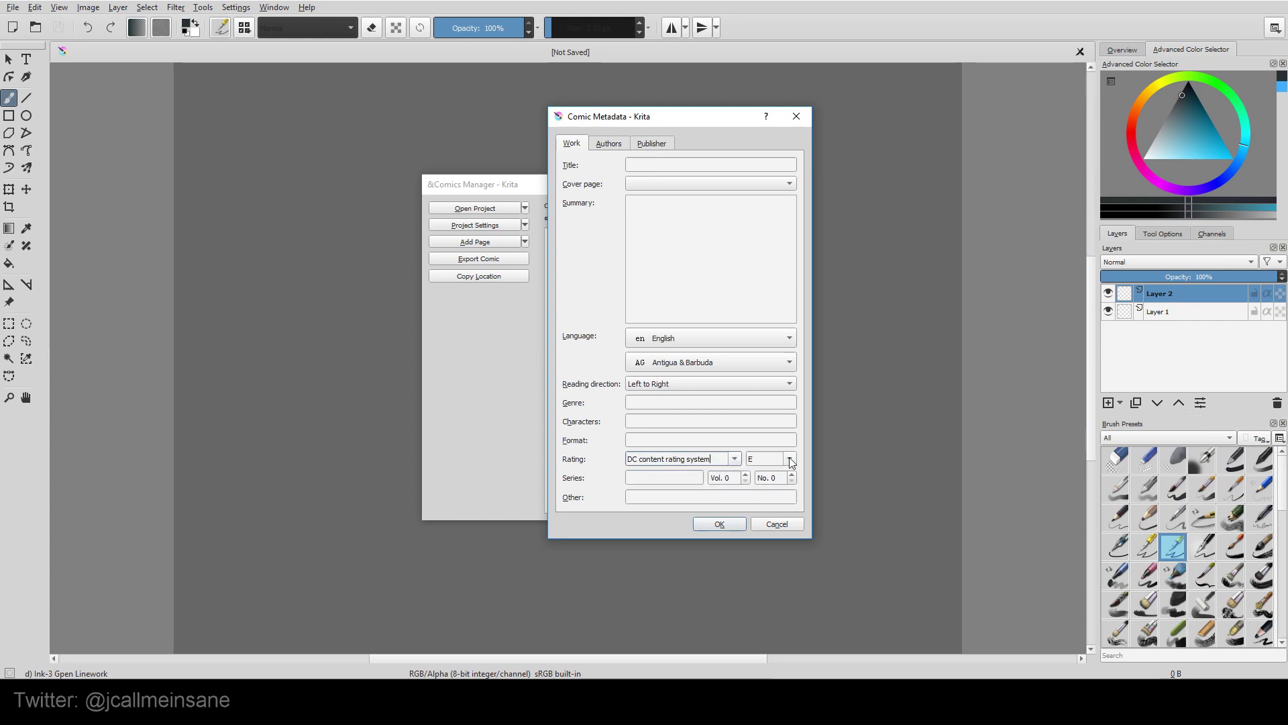
left_click(790, 459)
left_click(718, 459)
left_click(726, 490)
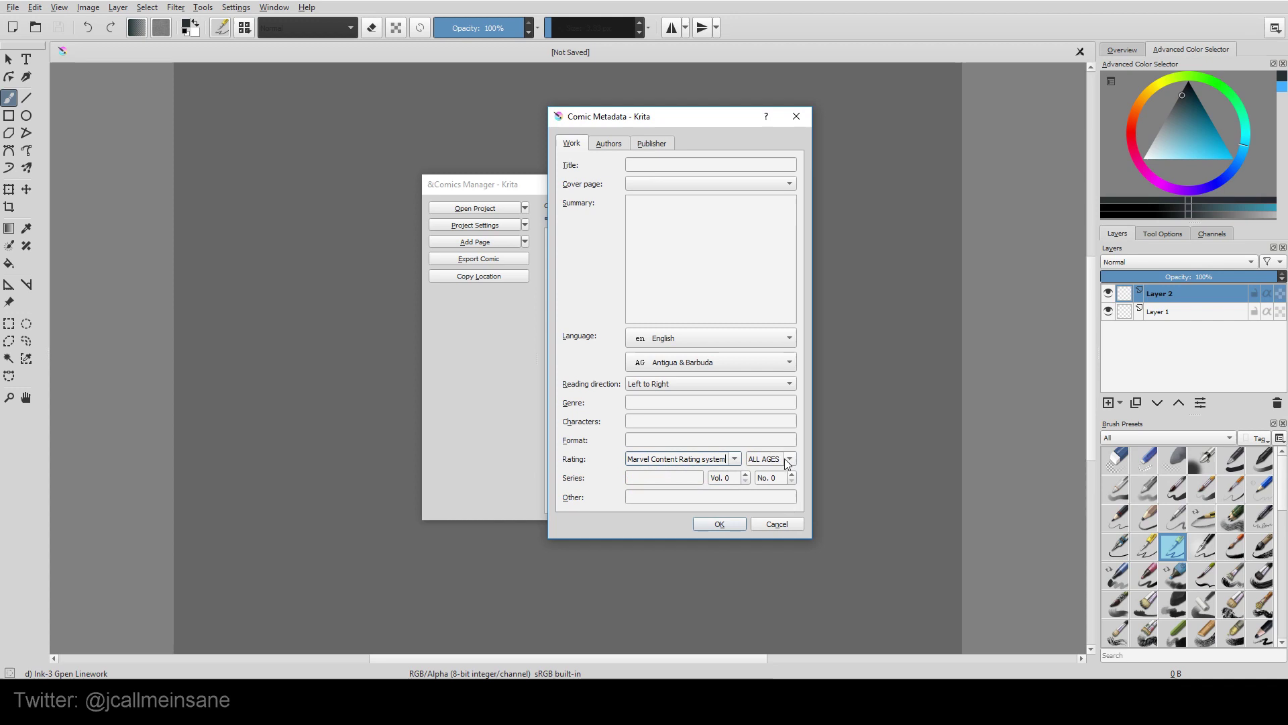
left_click(790, 459)
left_click(739, 461)
left_click(728, 460)
left_click(725, 470)
left_click(789, 459)
left_click(735, 459)
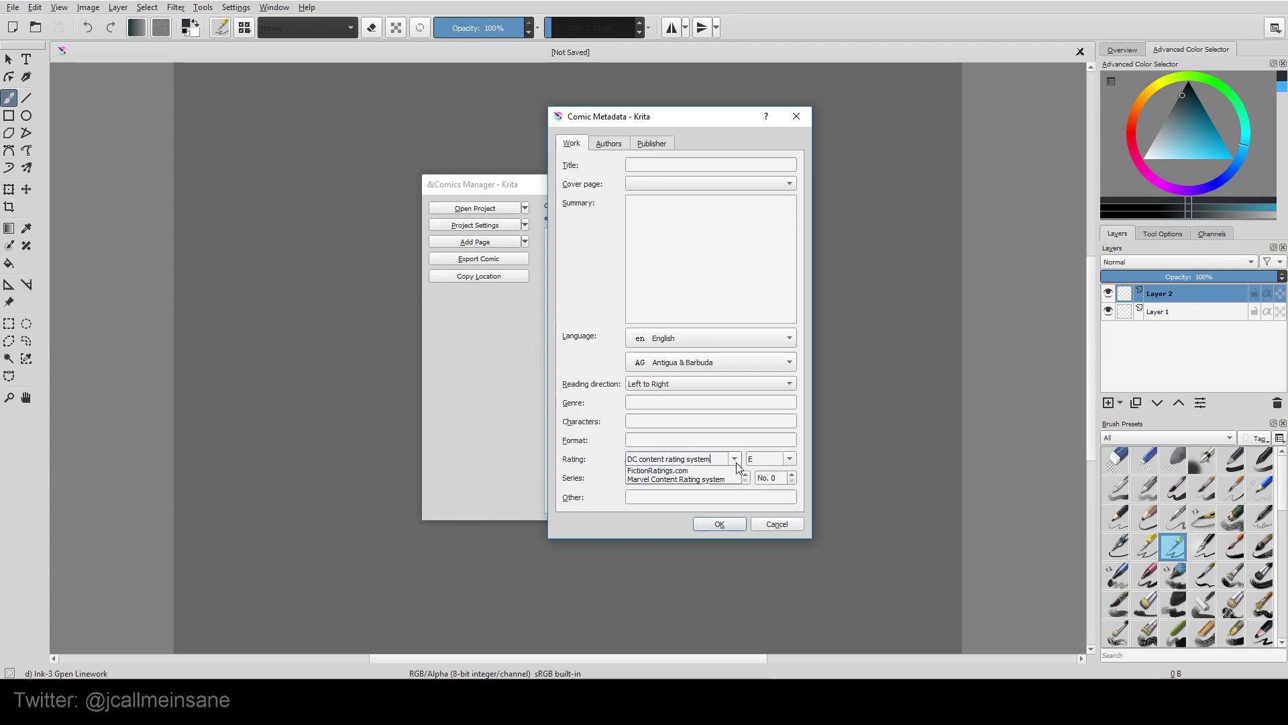
left_click(717, 479)
left_click(734, 458)
left_click(719, 488)
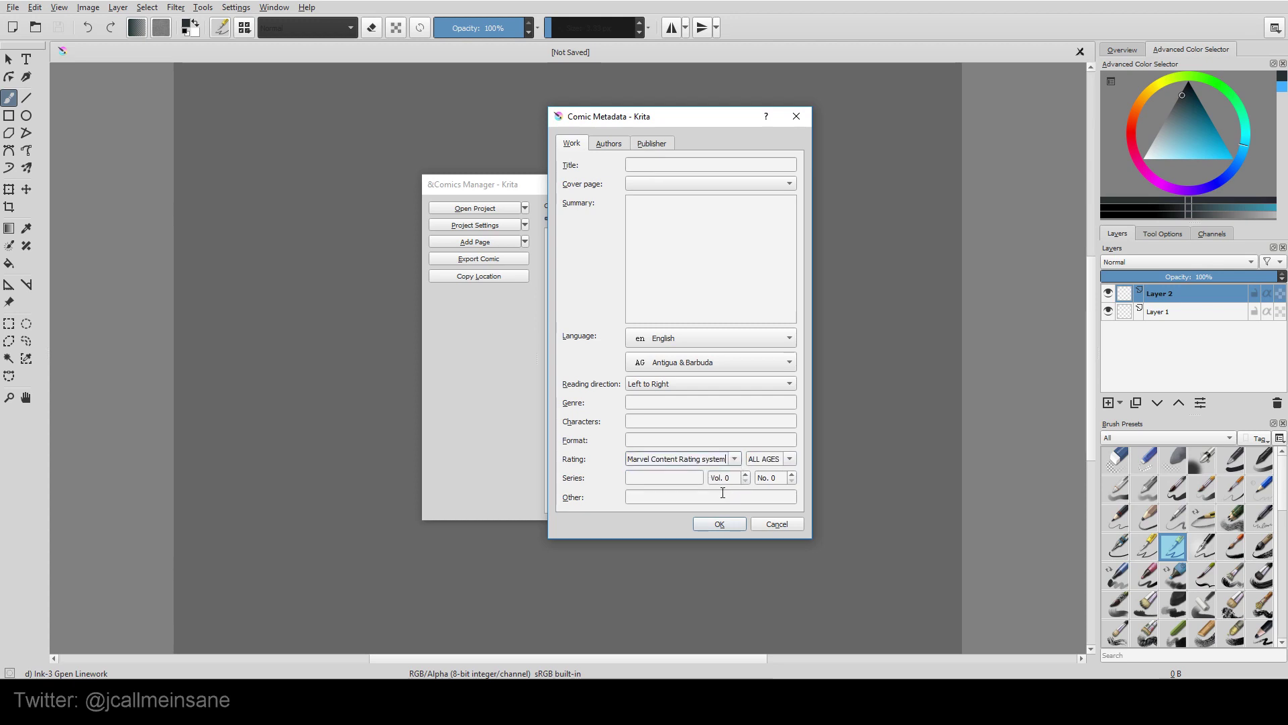
left_click(735, 459)
left_click(719, 478)
Step: Set the series volume and issue number both to 1
left_click(687, 482)
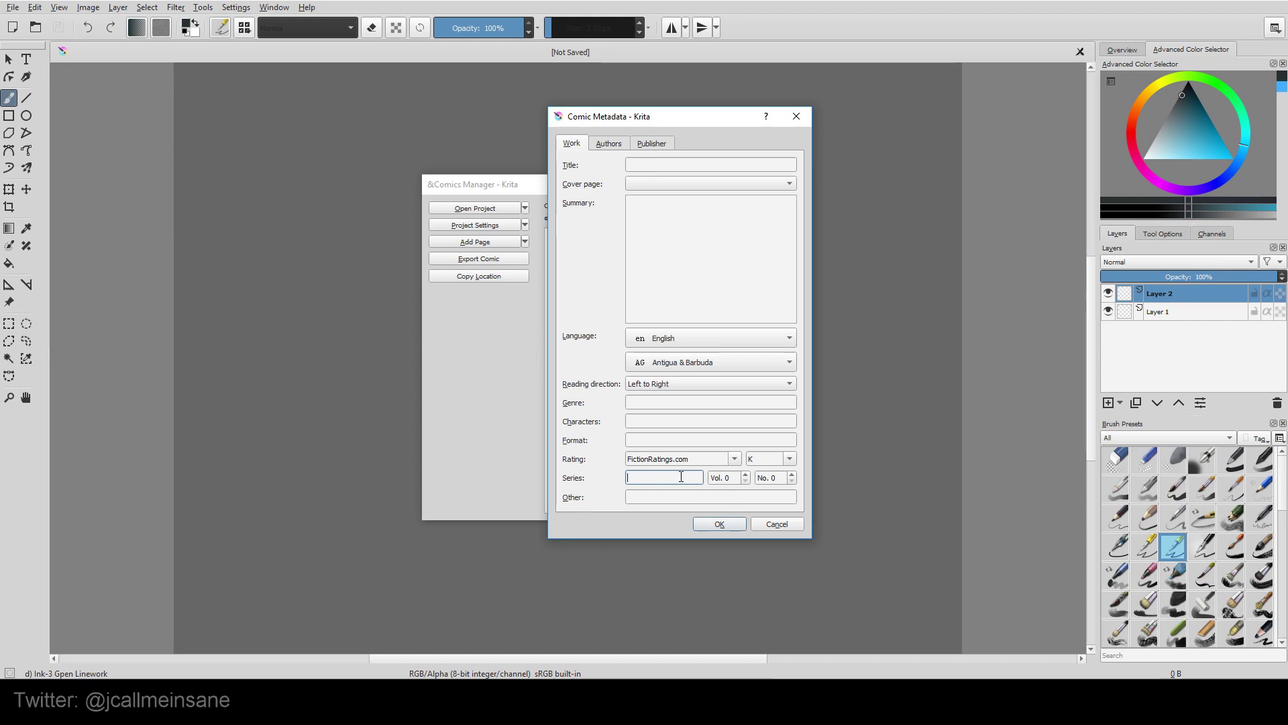
left_click(746, 474)
left_click(745, 473)
left_click(791, 474)
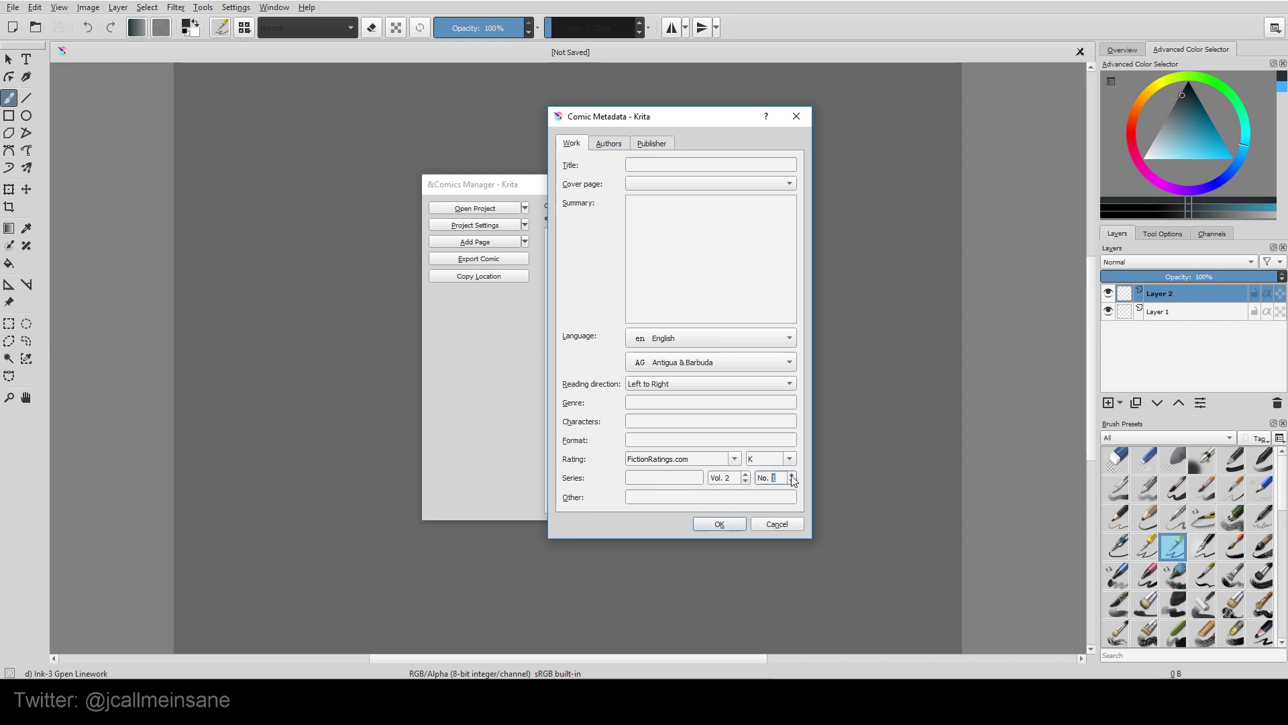
left_click(746, 481)
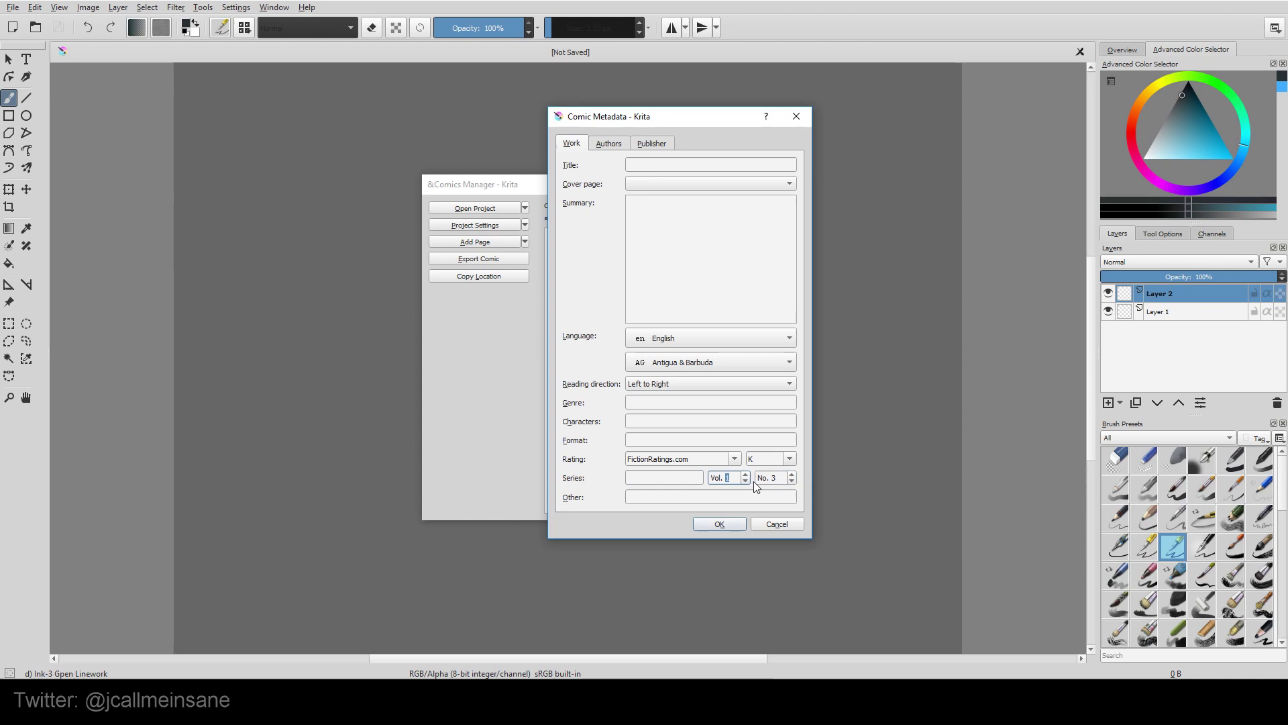
left_click(791, 481)
left_click(730, 501)
Step: Widen the metadata window on the Authors tab and add four more author entries
left_click(615, 142)
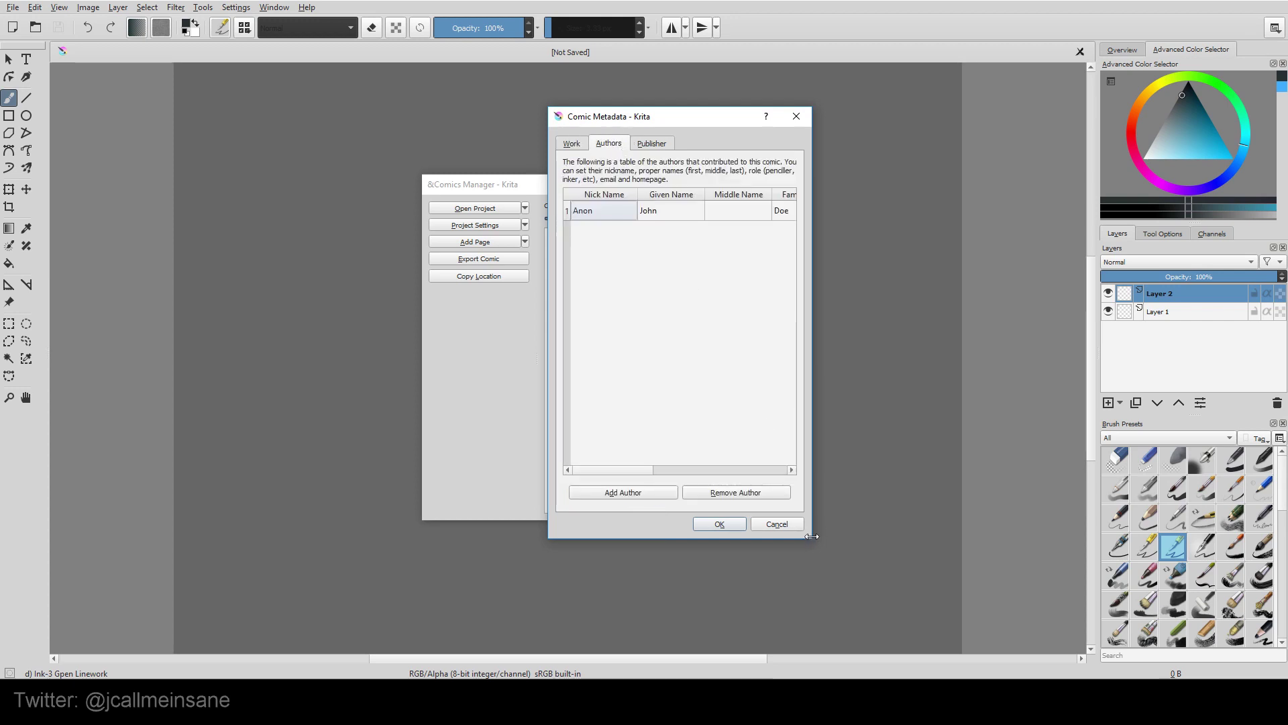
left_click_drag(812, 536, 1166, 540)
left_click_drag(929, 122, 659, 139)
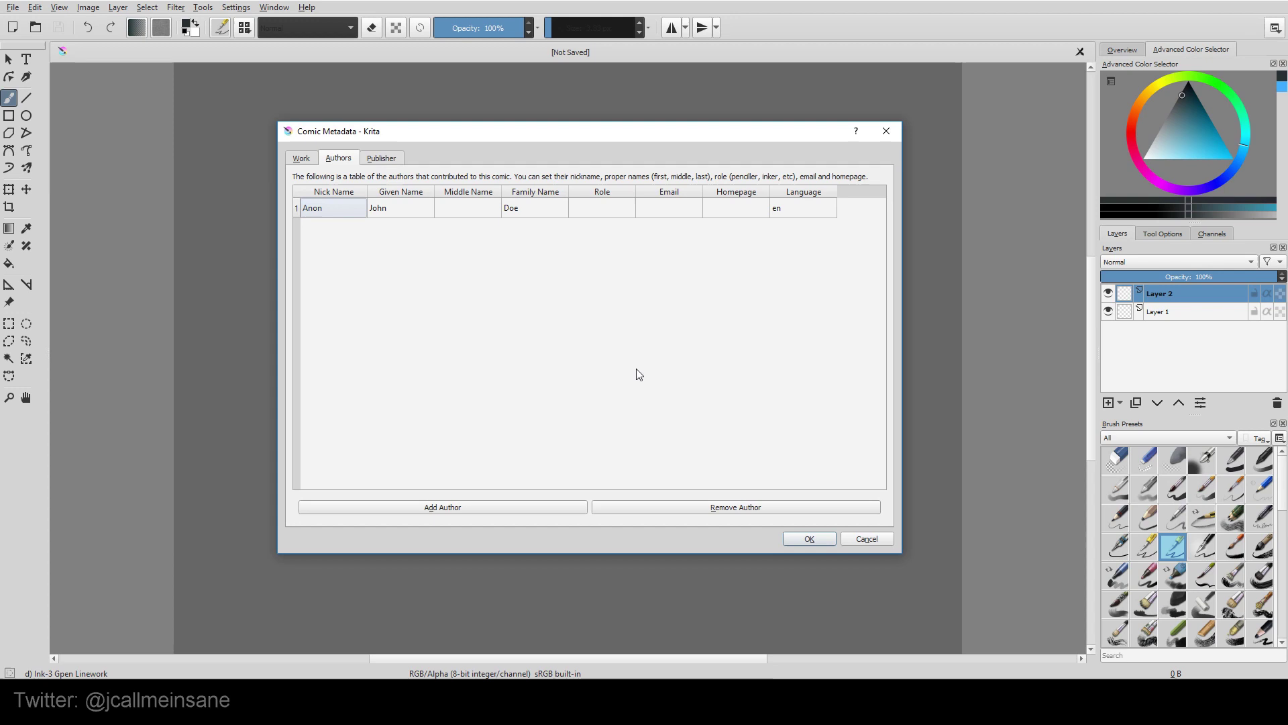
left_click(547, 512)
left_click(551, 511)
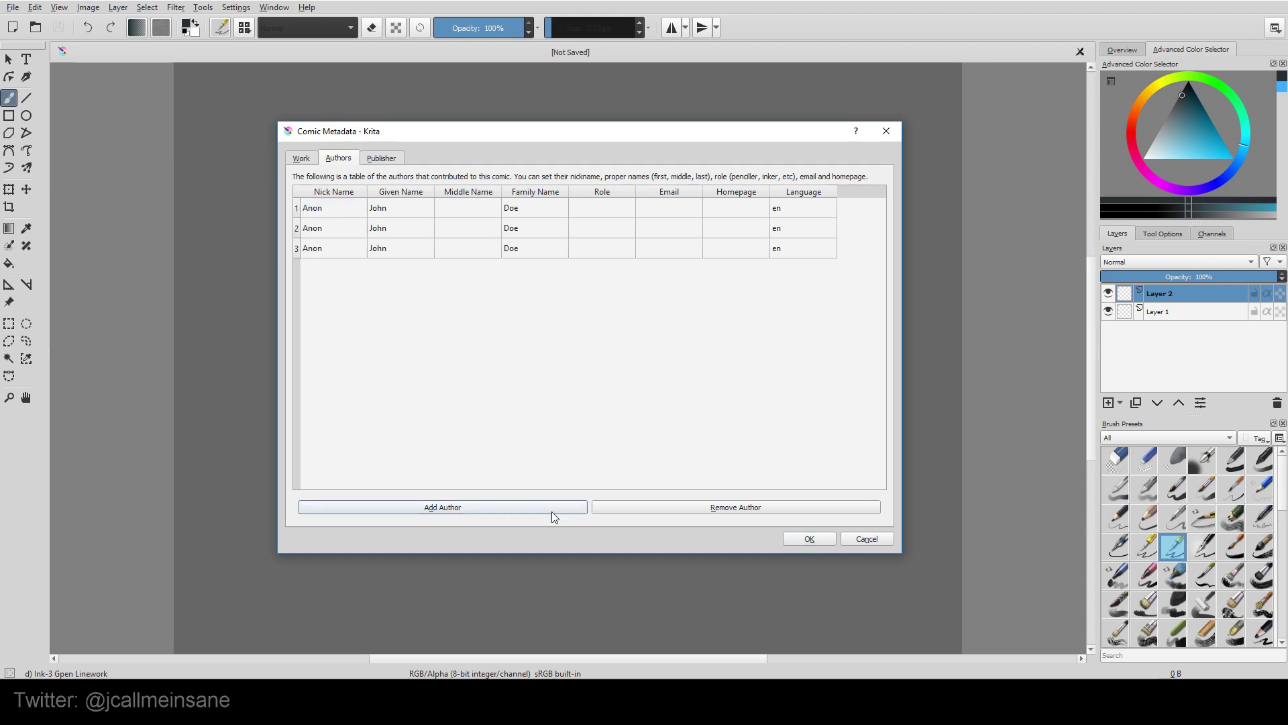
left_click(553, 512)
left_click(553, 512)
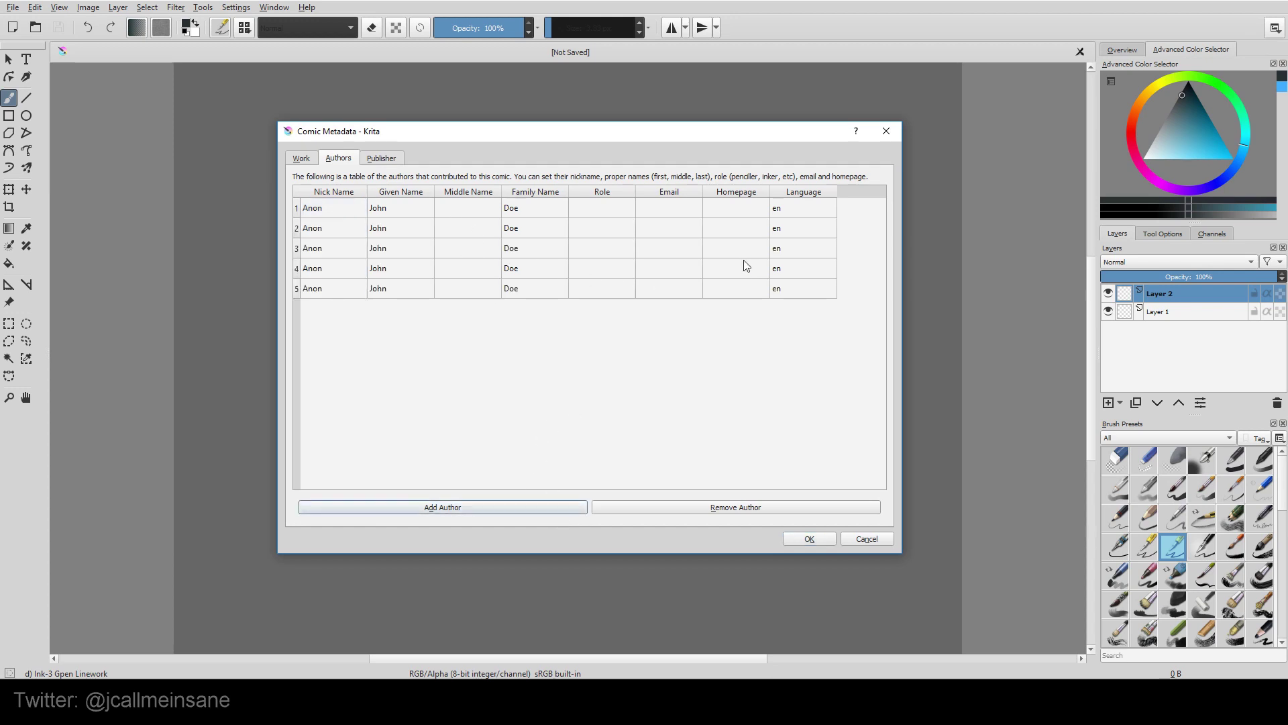
Step: Type 'Issue 1: Sh' as the first author's role, then clear it again
left_click(604, 210)
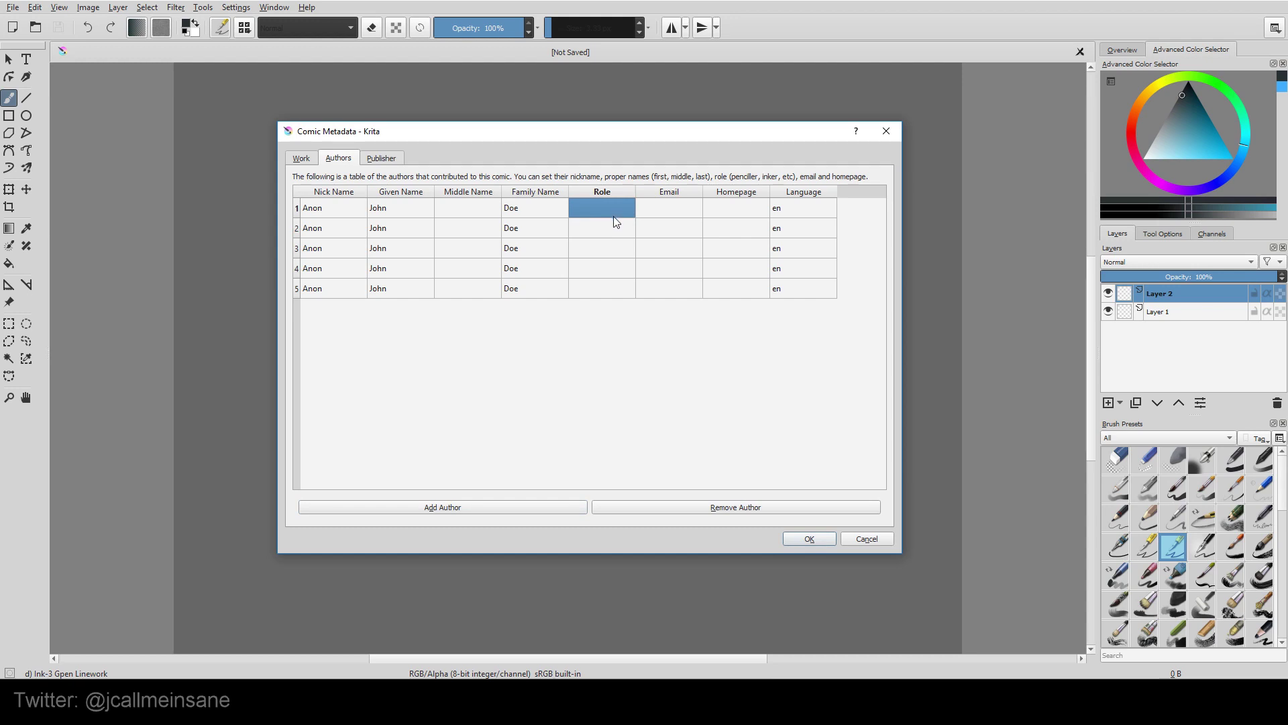
double_click(615, 215)
type("Issue 1: Short")
key("Return")
left_click_drag(423, 209, 599, 211)
key("BackSpace")
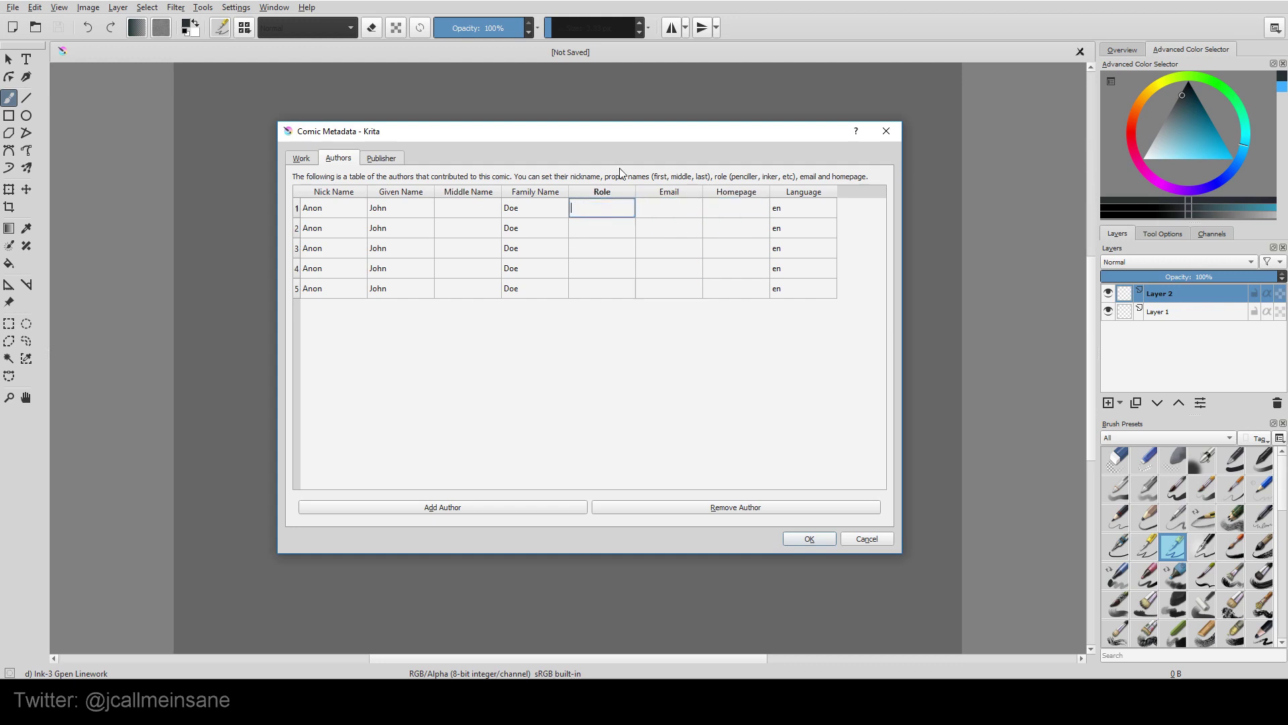
Step: Inspect various cells across the authors table, then switch to the Publisher details
left_click(743, 270)
left_click(639, 268)
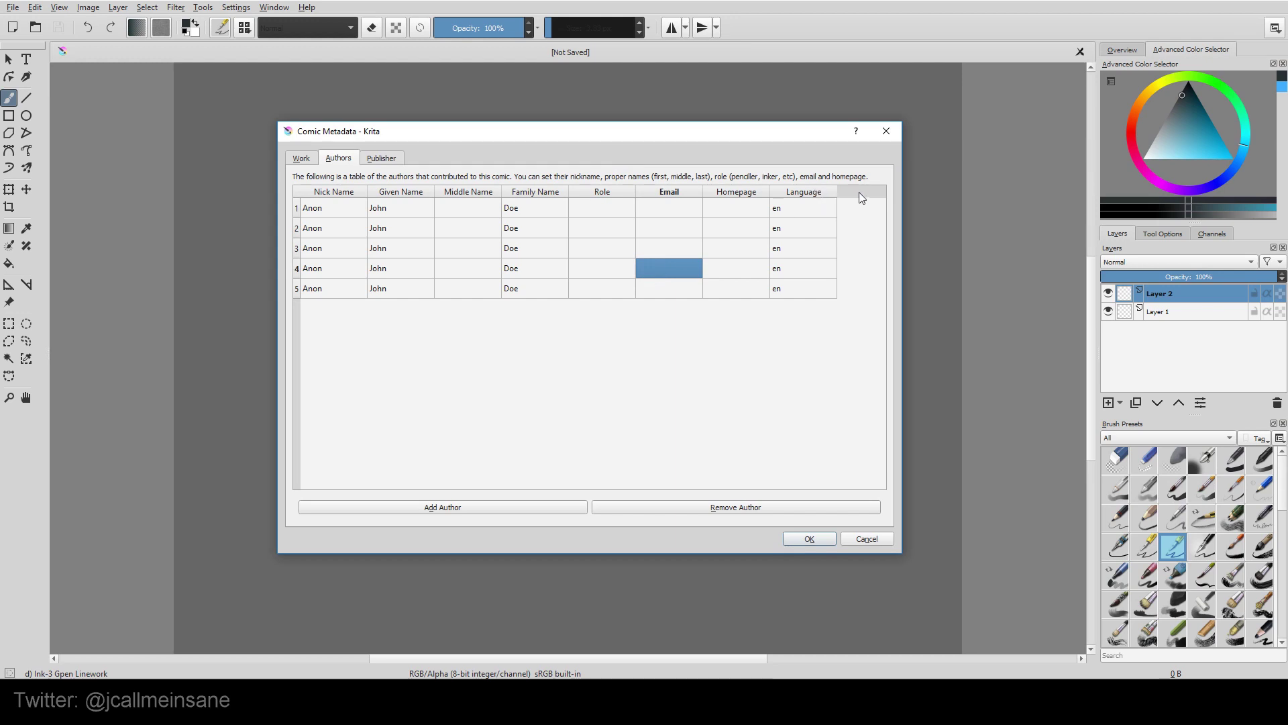
left_click(693, 378)
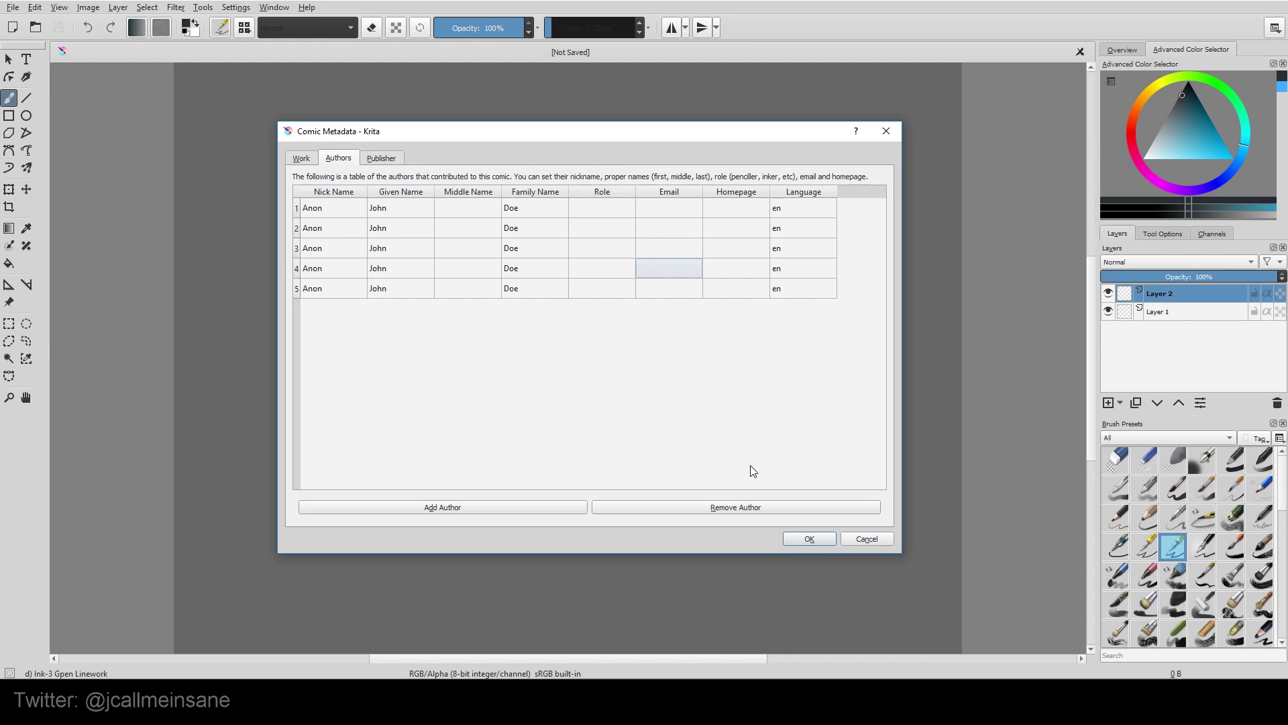
left_click(671, 289)
left_click(664, 208)
left_click_drag(621, 245, 609, 303)
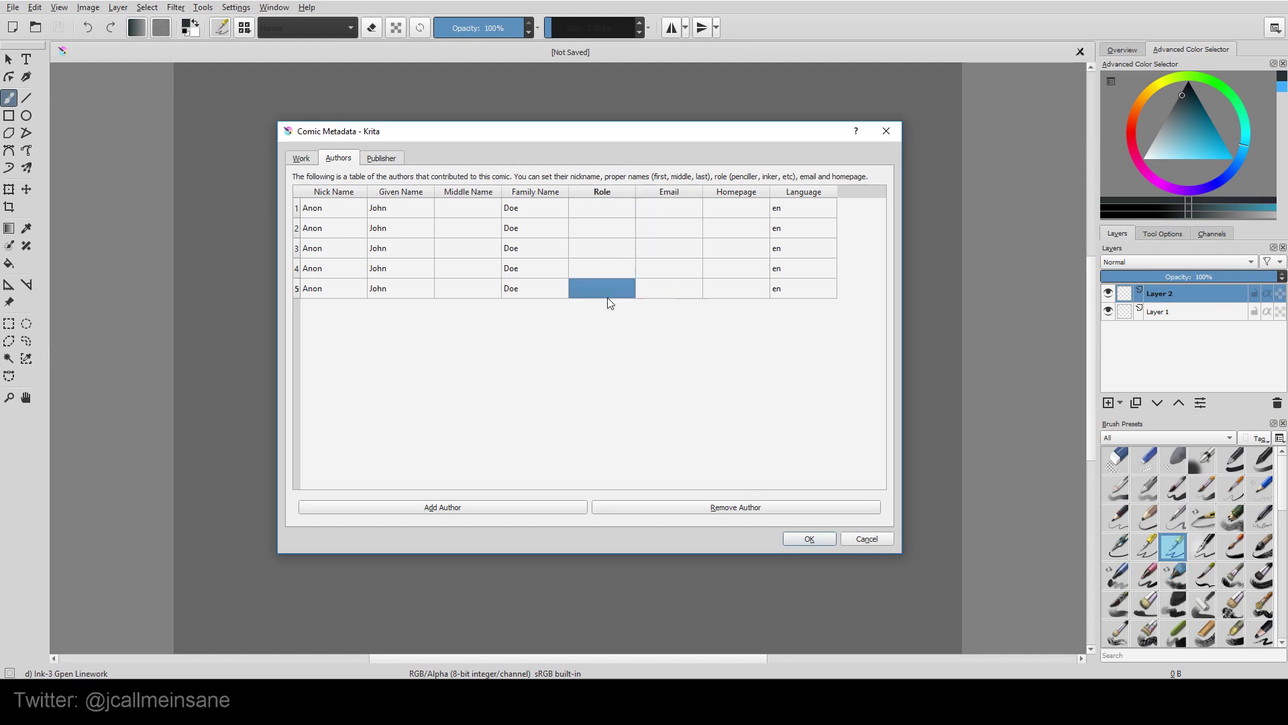
left_click(475, 268)
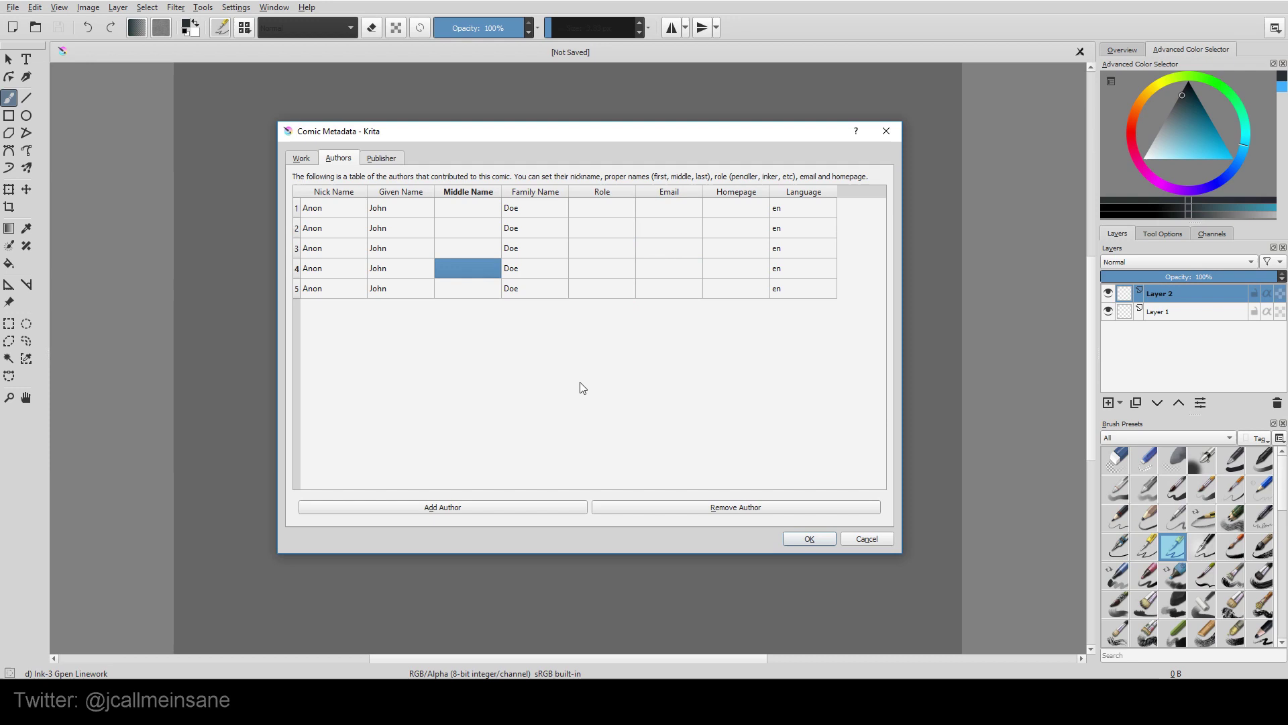
left_click(531, 295)
left_click(535, 204)
left_click(537, 268)
left_click(669, 248)
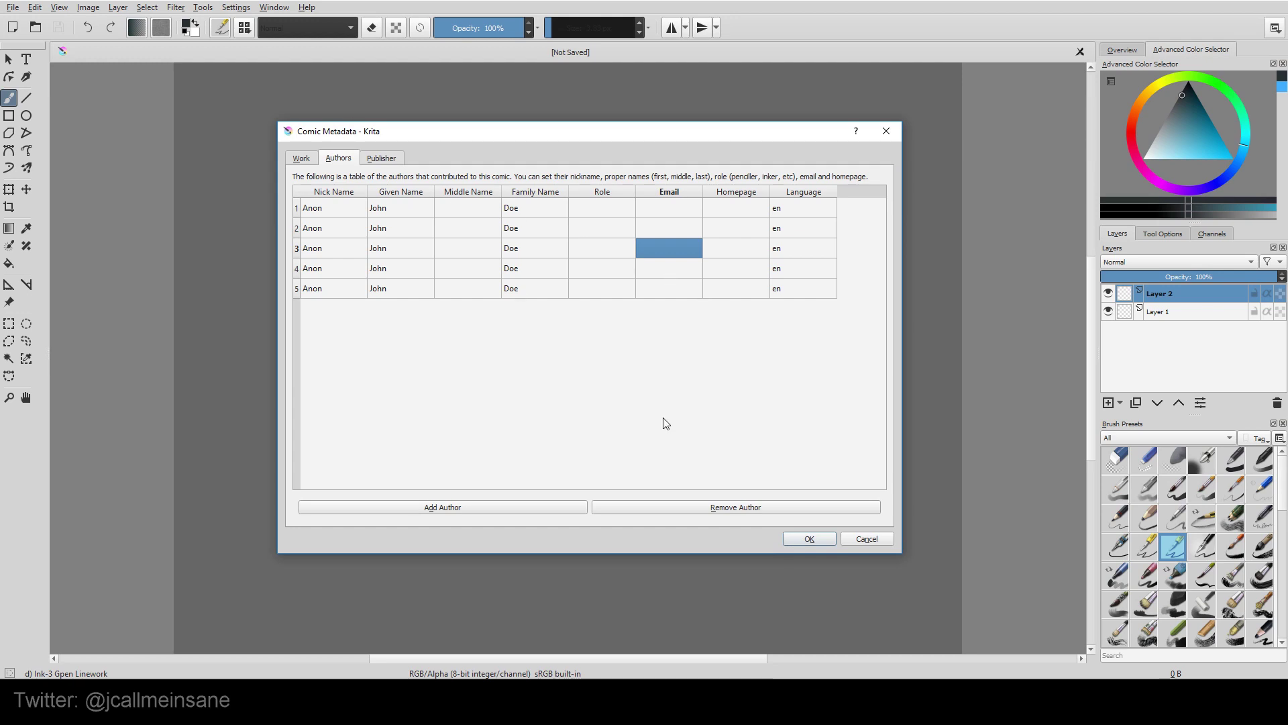
left_click(381, 159)
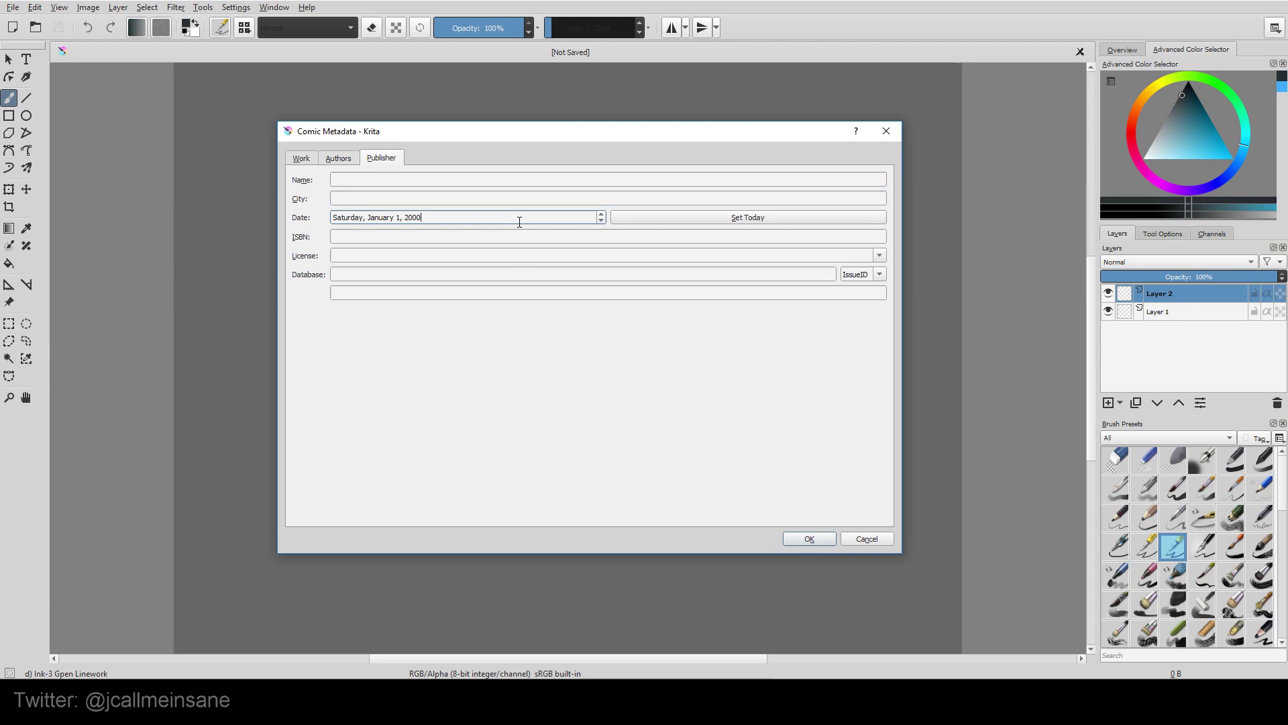
Step: Step through the Publisher fields: license, name, city, publication date and database
key("Tab")
key("Tab")
key("Tab")
key("Tab")
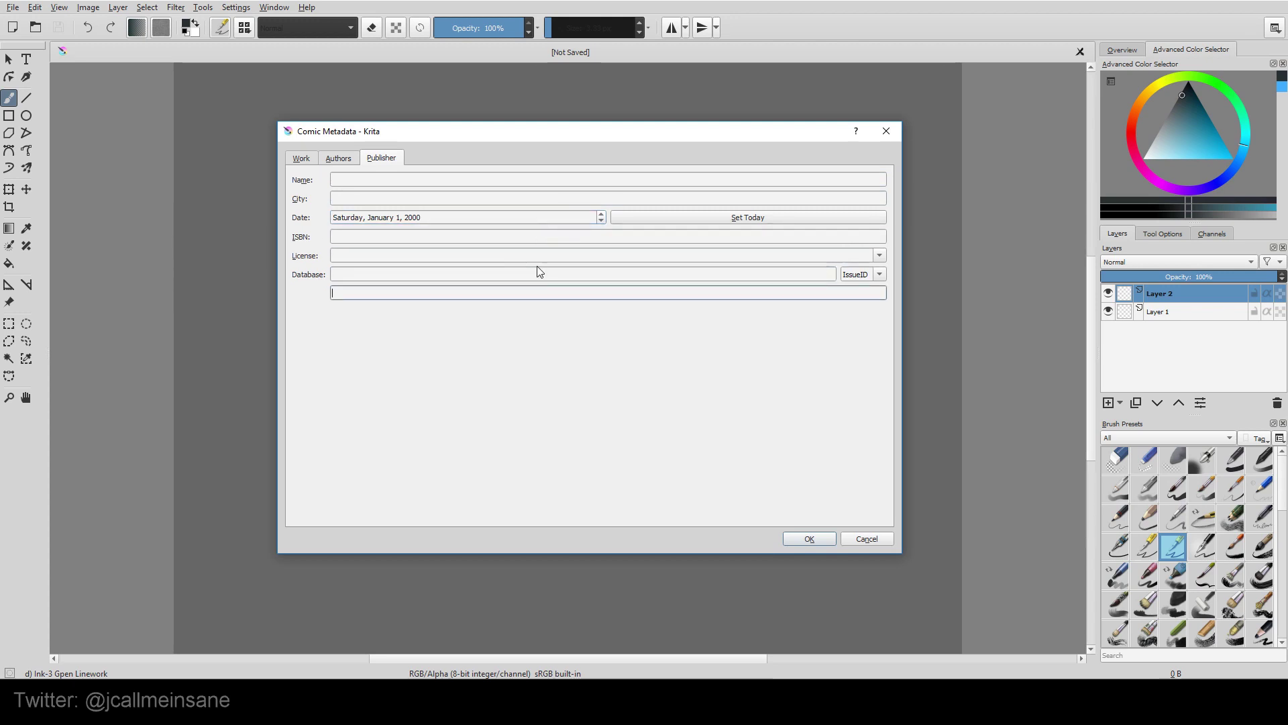
left_click(536, 256)
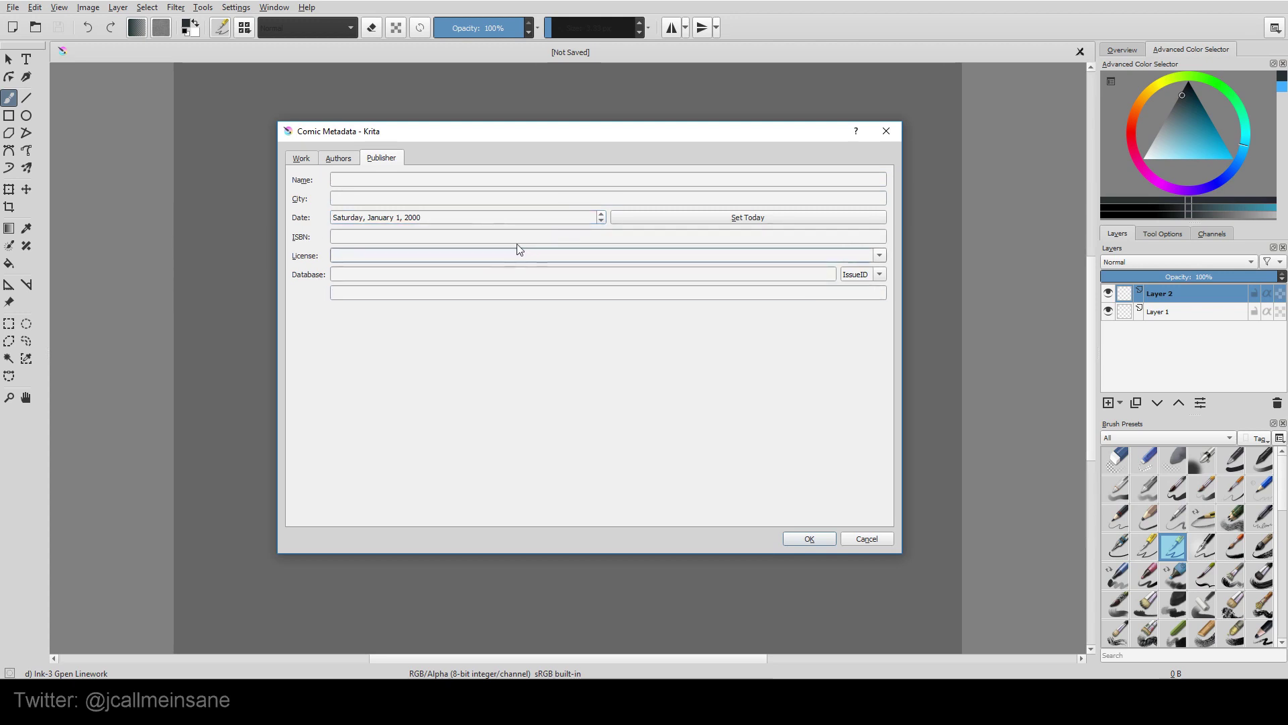
left_click(495, 180)
left_click(504, 196)
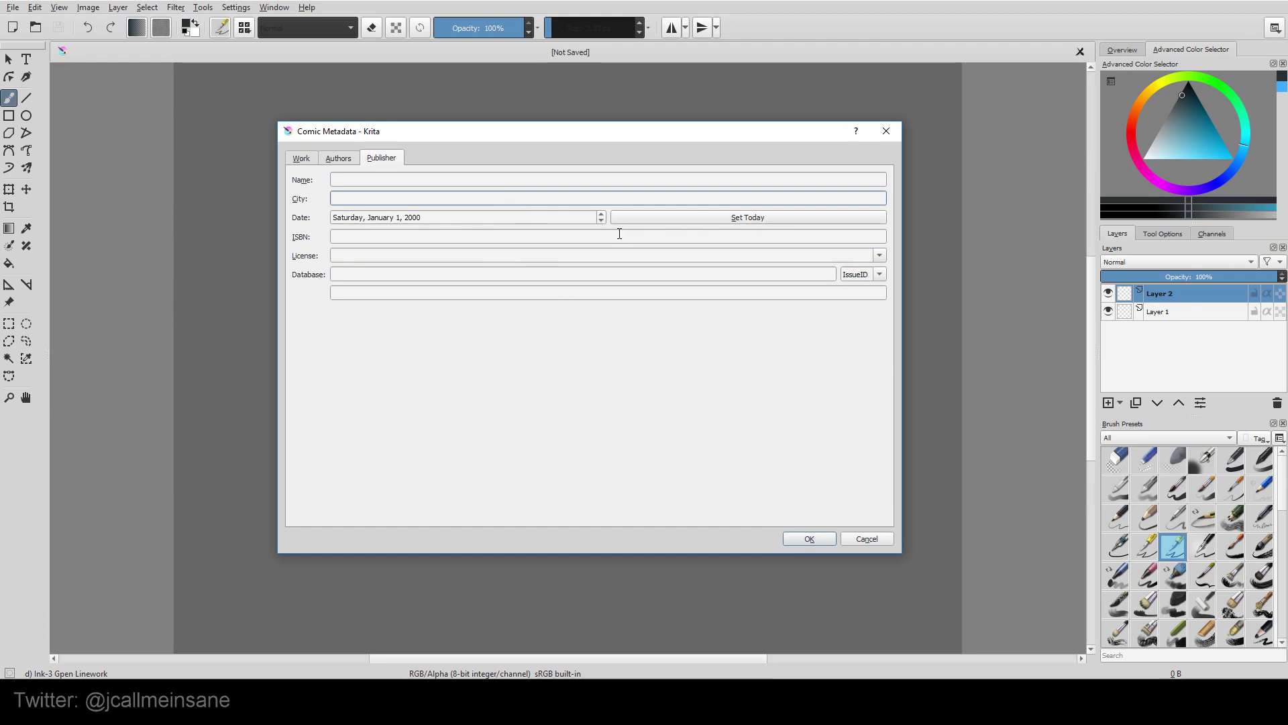
left_click(586, 221)
left_click(590, 273)
left_click(599, 293)
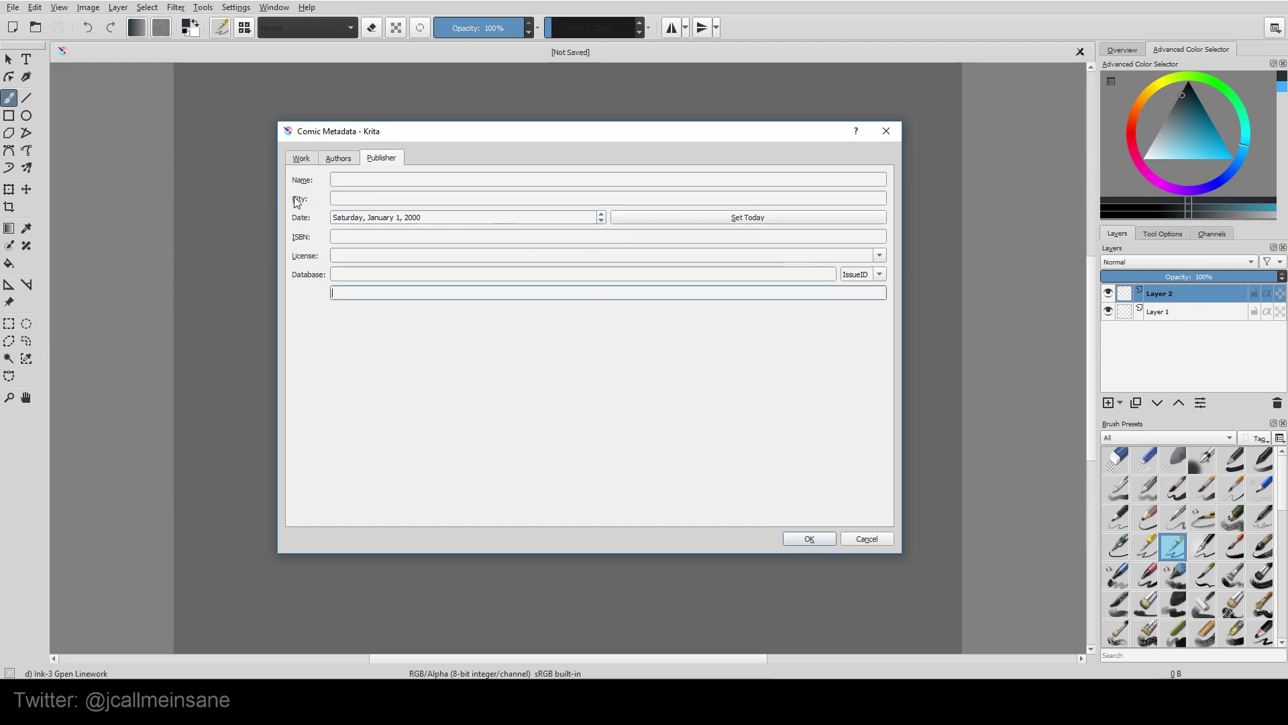
Step: Return to the Work page, narrow the metadata window and move it right
left_click(301, 160)
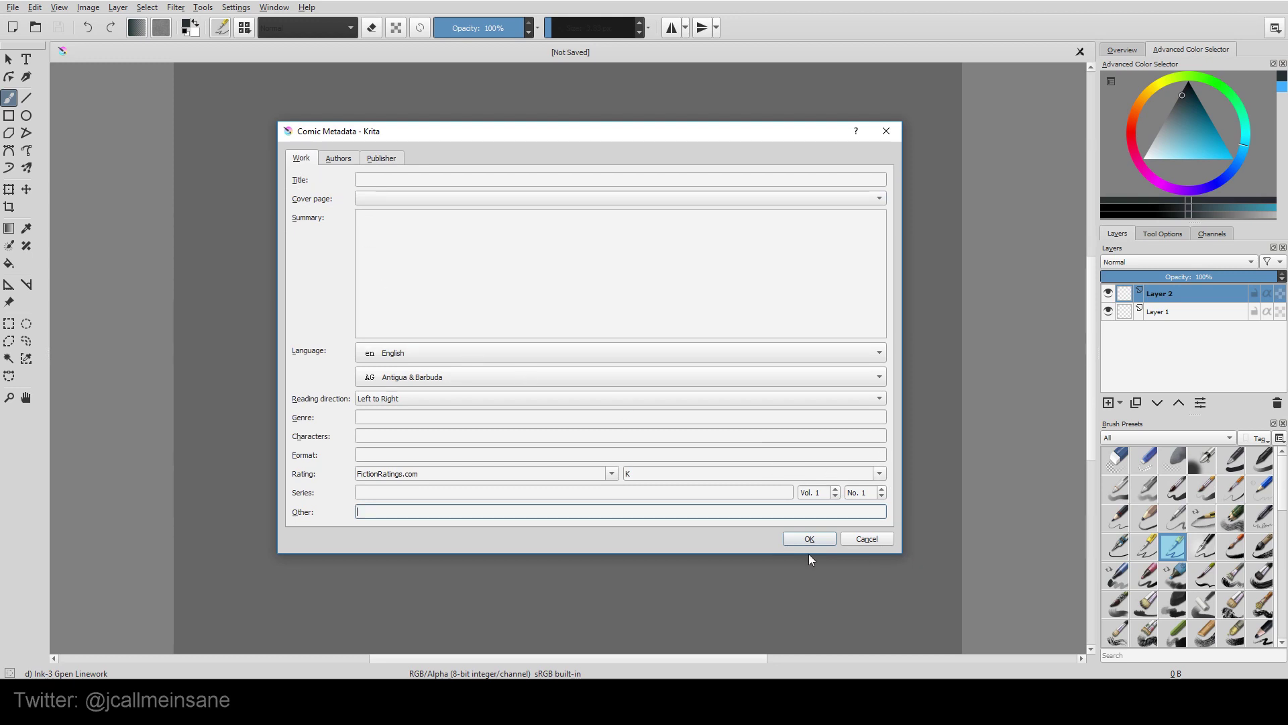
left_click_drag(904, 497, 546, 495)
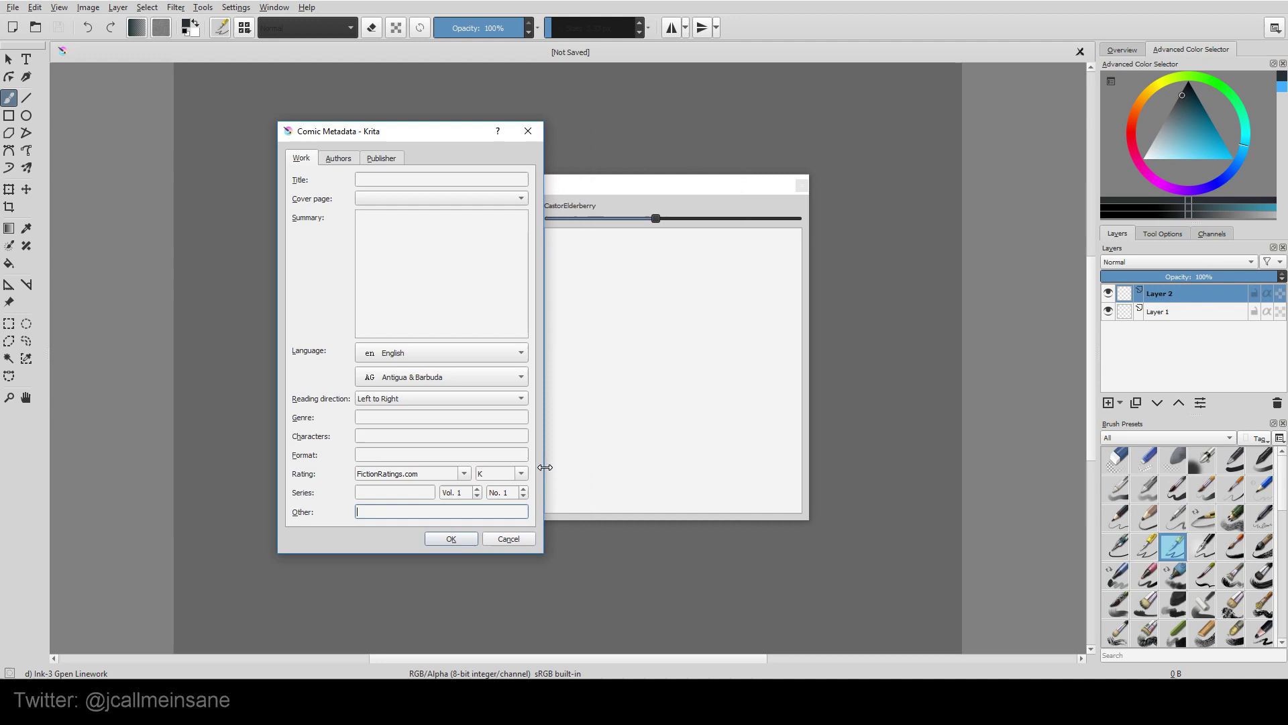
left_click_drag(441, 137, 828, 117)
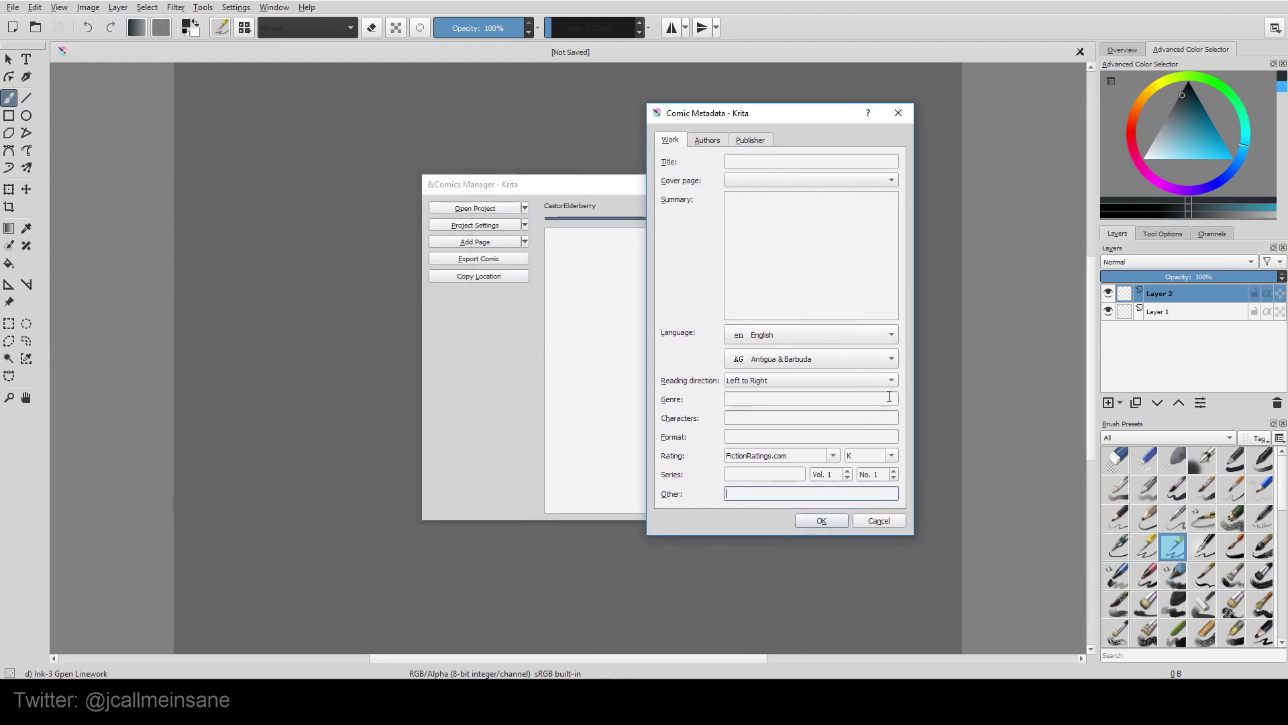
Step: Cancel Comic Metadata, open Project Settings ▸ Export Settings and move that dialog aside
left_click(879, 522)
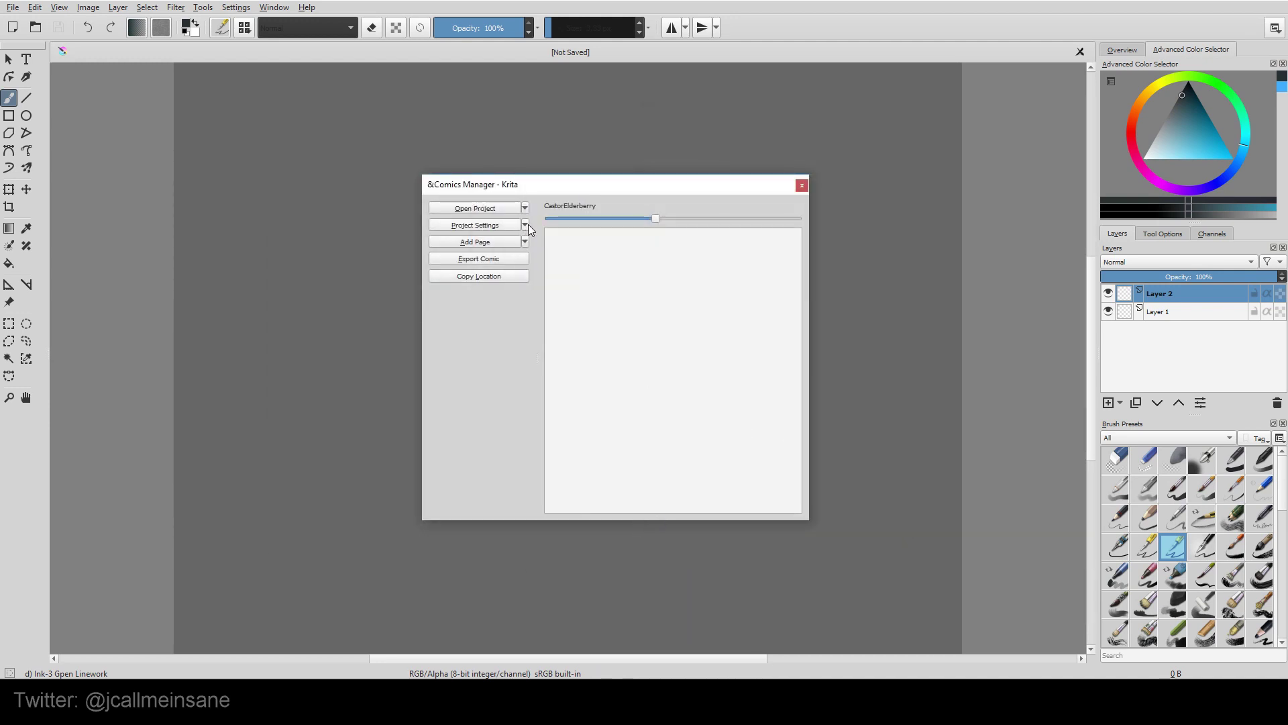
left_click(527, 226)
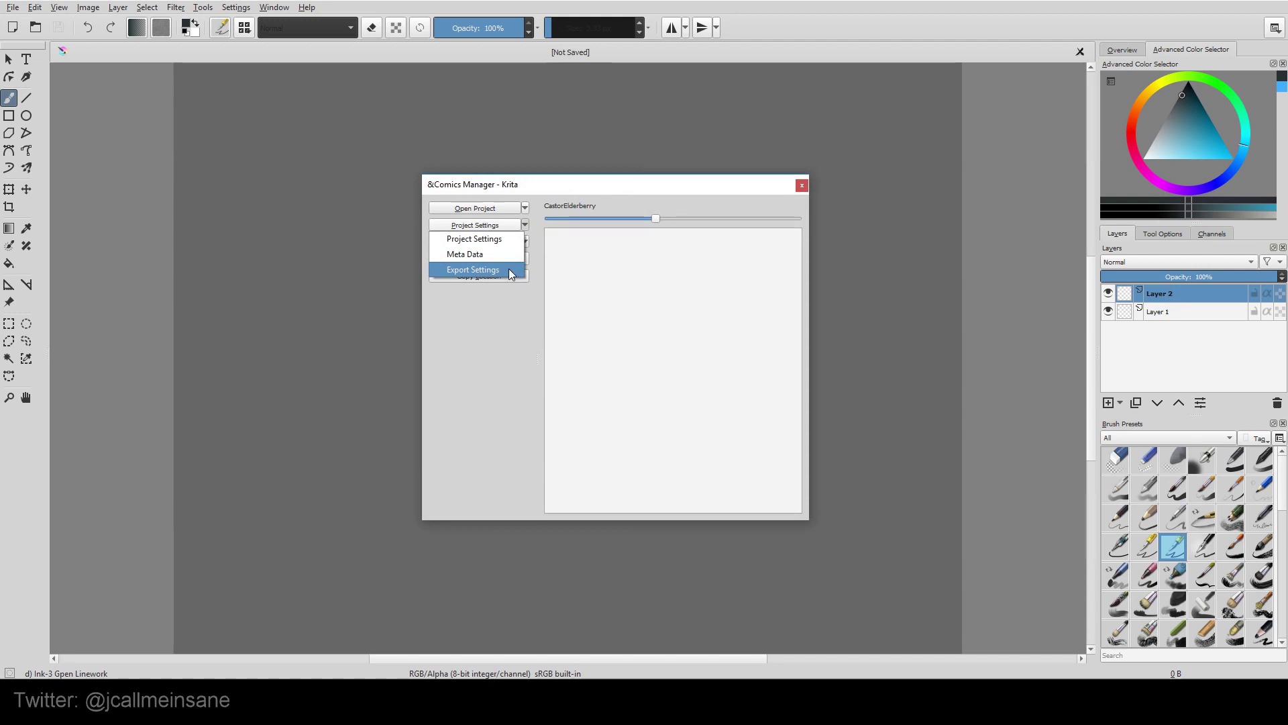
left_click(510, 273)
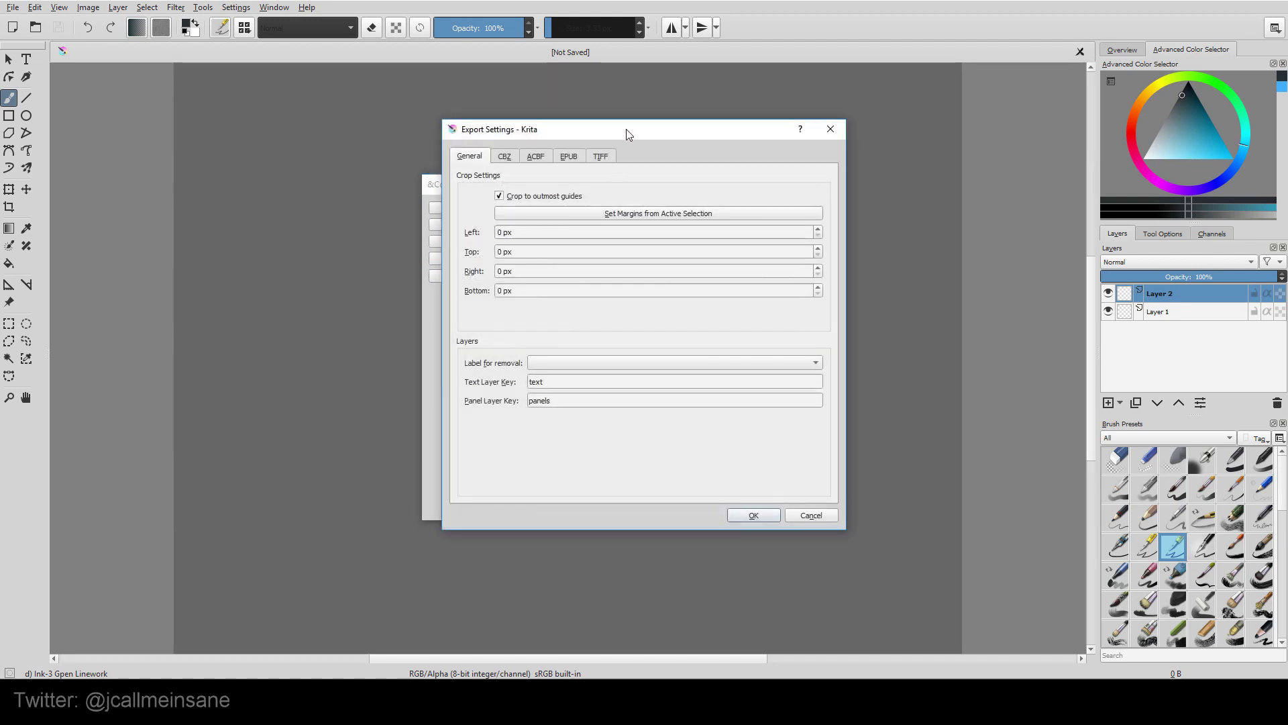
left_click_drag(629, 134, 702, 188)
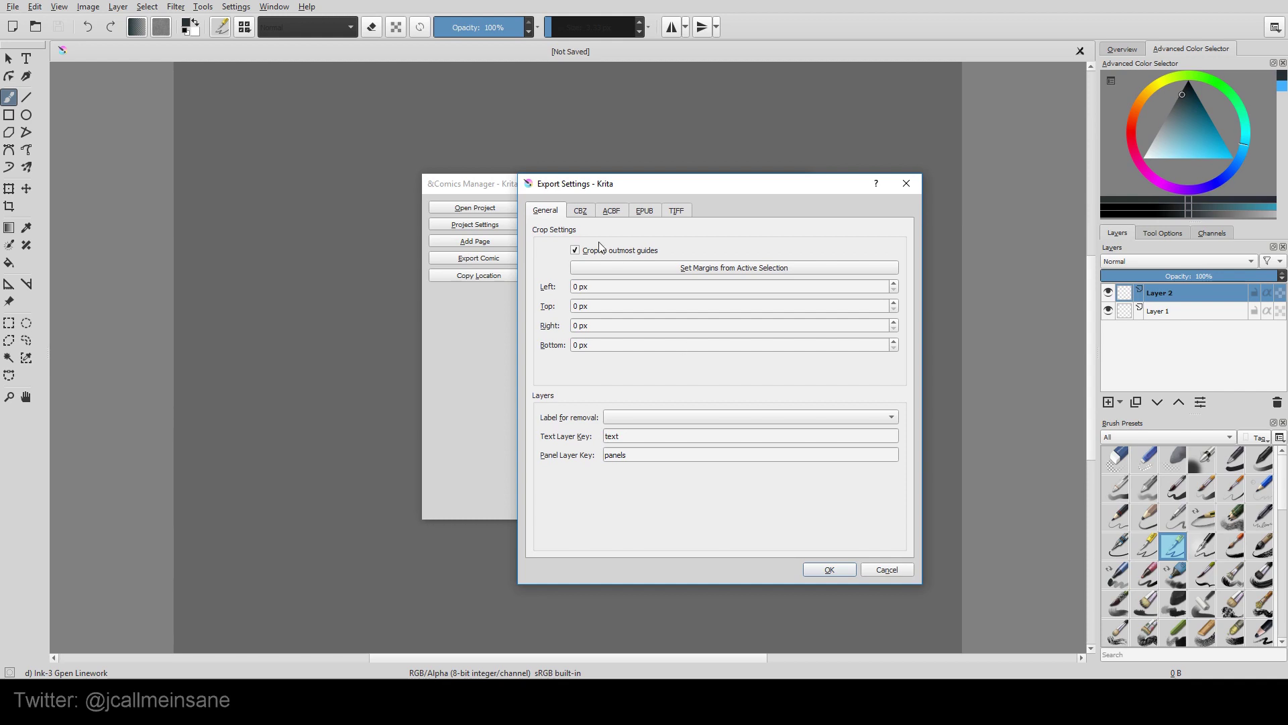
Step: Try several colour labels, then leave the Label for removal blank
left_click(646, 418)
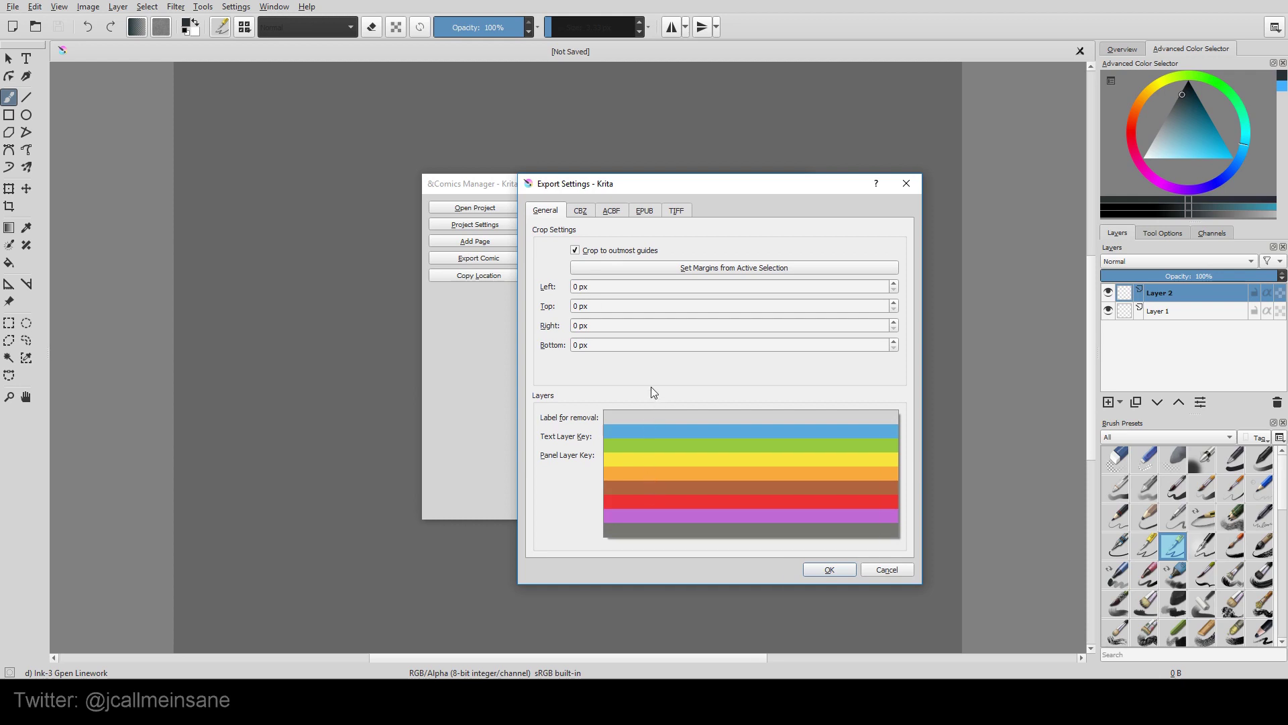
left_click(641, 418)
left_click(640, 455)
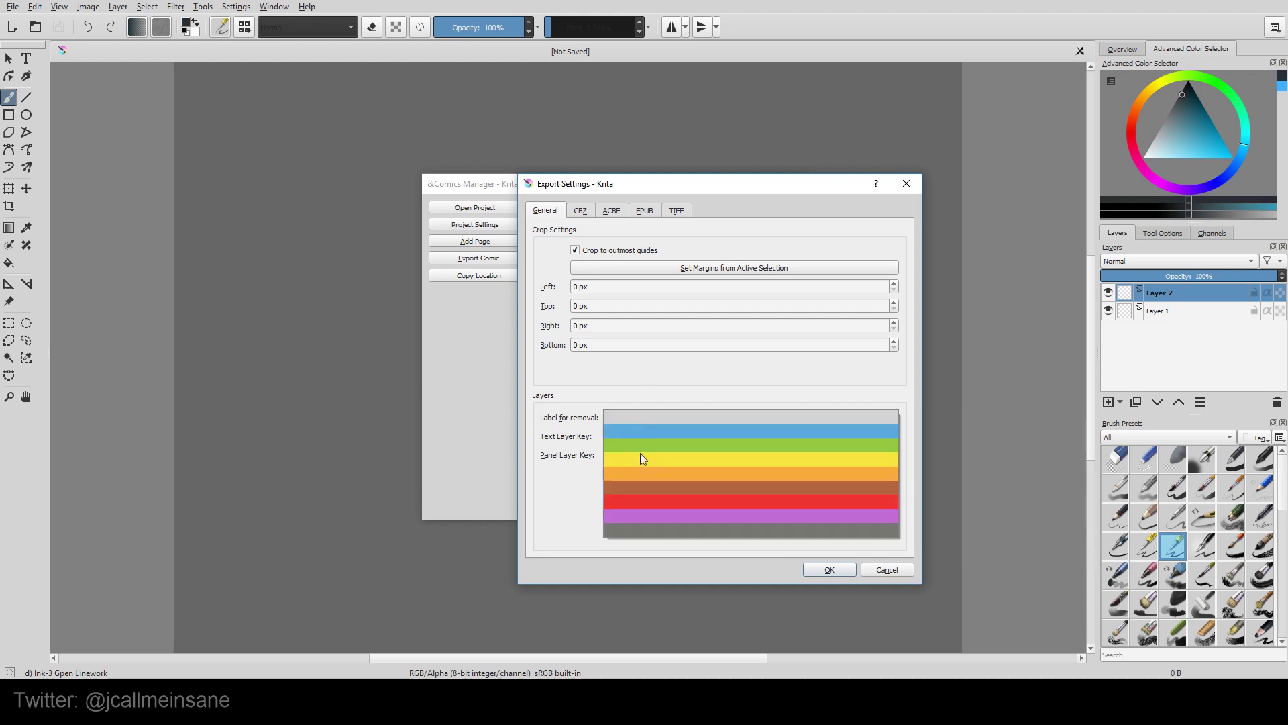
left_click(643, 413)
left_click(660, 419)
left_click(673, 534)
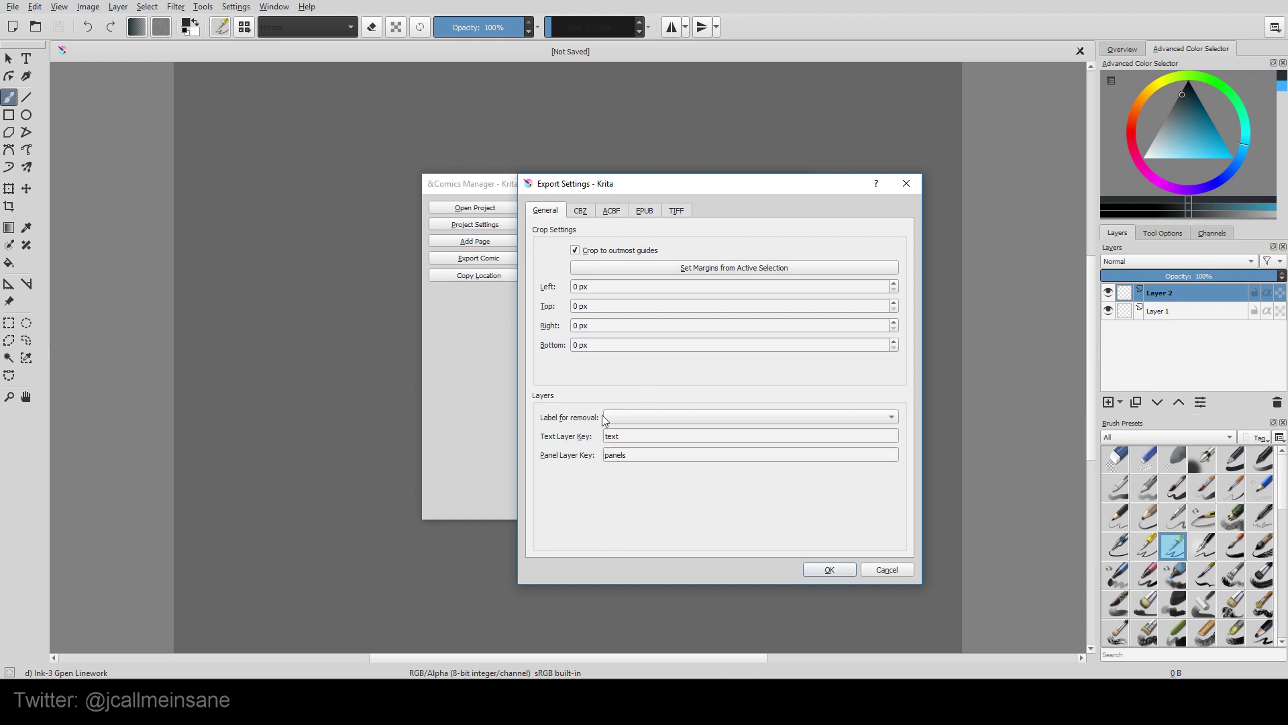
left_click(625, 419)
left_click(636, 416)
Step: Check the Panel Layer Key and Text Layer Key values, then view the CBZ settings
left_click(642, 457)
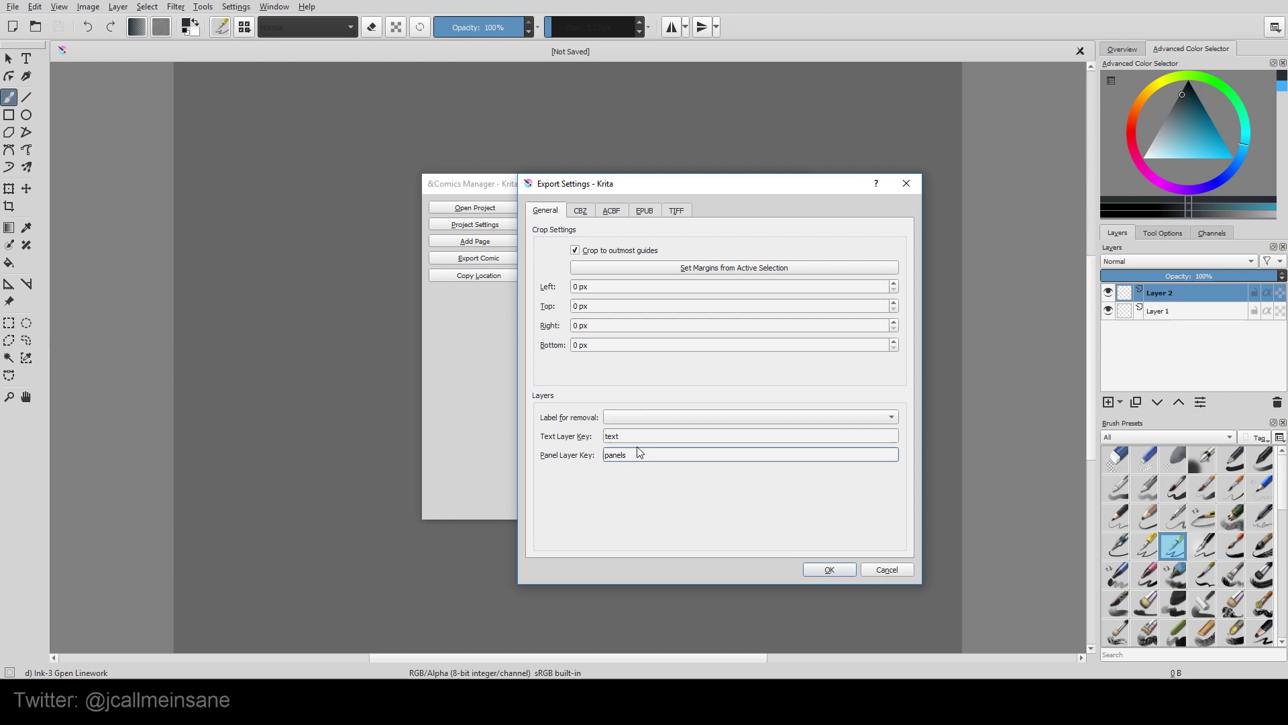
left_click(632, 435)
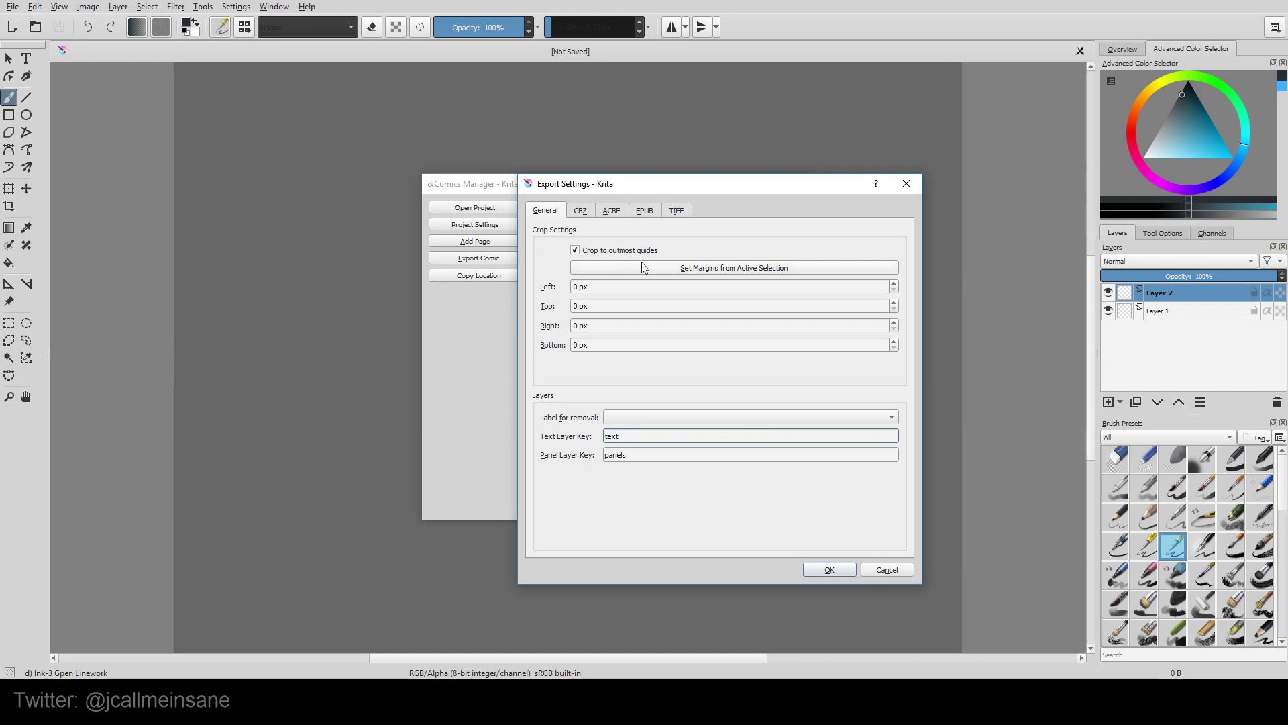
left_click(581, 211)
Step: Compare the ACBF, EPUB and TIFF export tabs, ending on CBZ with export still off
left_click(612, 211)
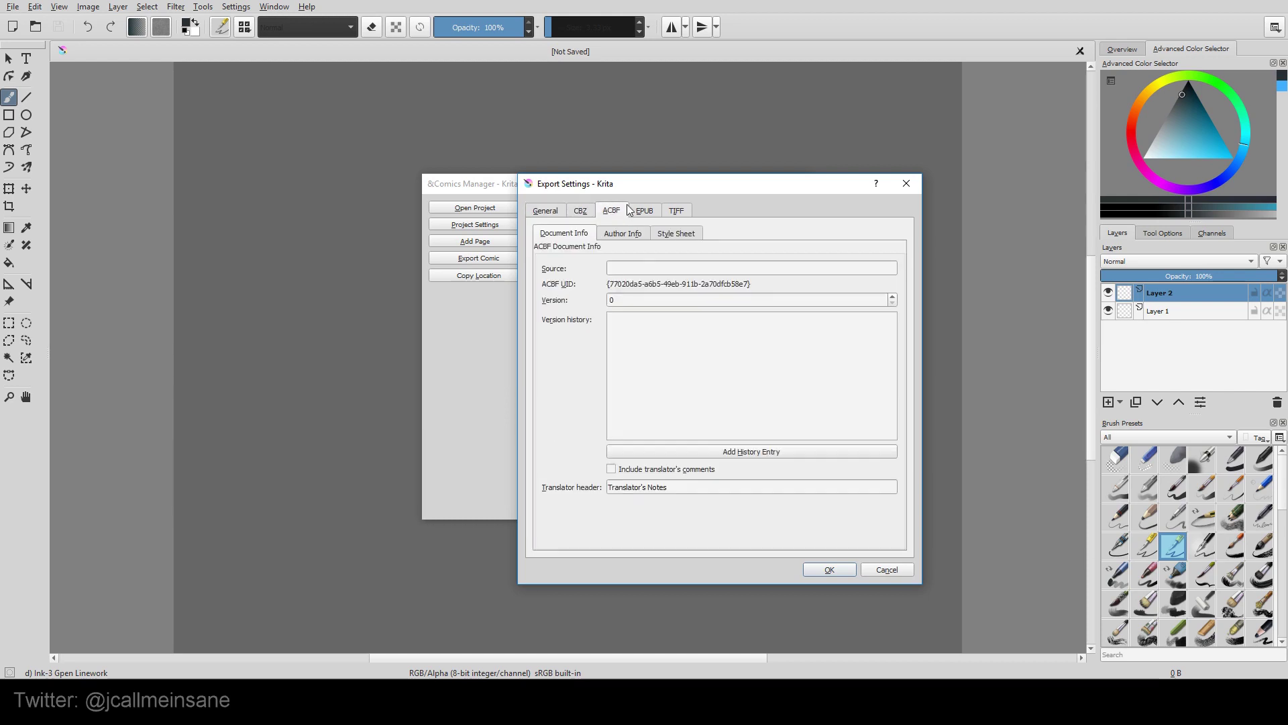
left_click(676, 211)
left_click(631, 212)
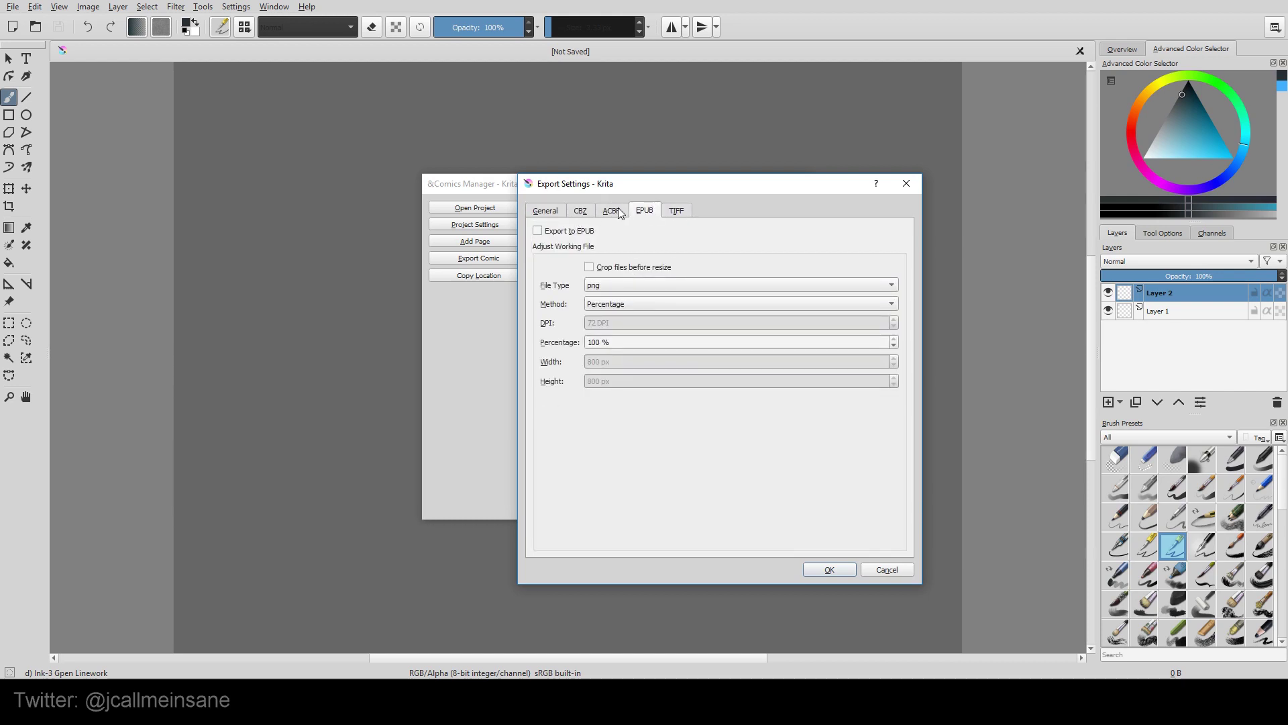
left_click(581, 211)
left_click(611, 211)
left_click(645, 211)
left_click(677, 211)
left_click(611, 211)
left_click(582, 212)
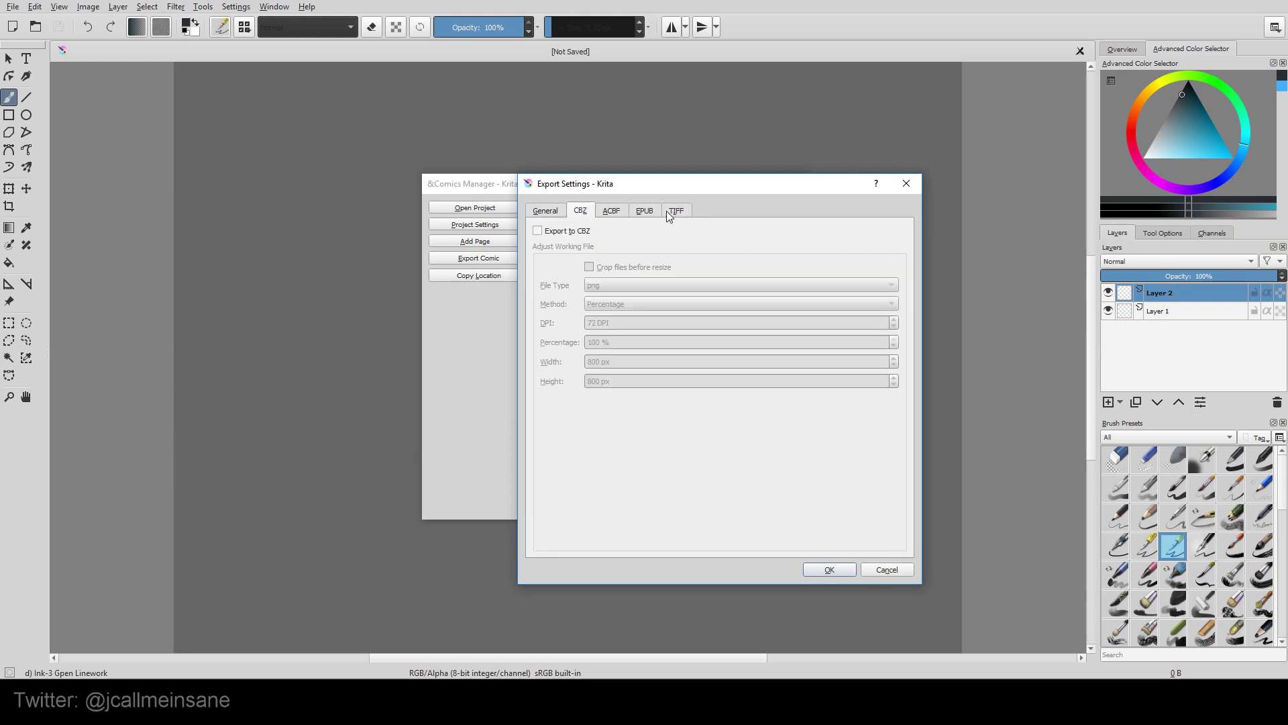
left_click(676, 212)
left_click(644, 212)
left_click(611, 211)
left_click(581, 212)
left_click(646, 210)
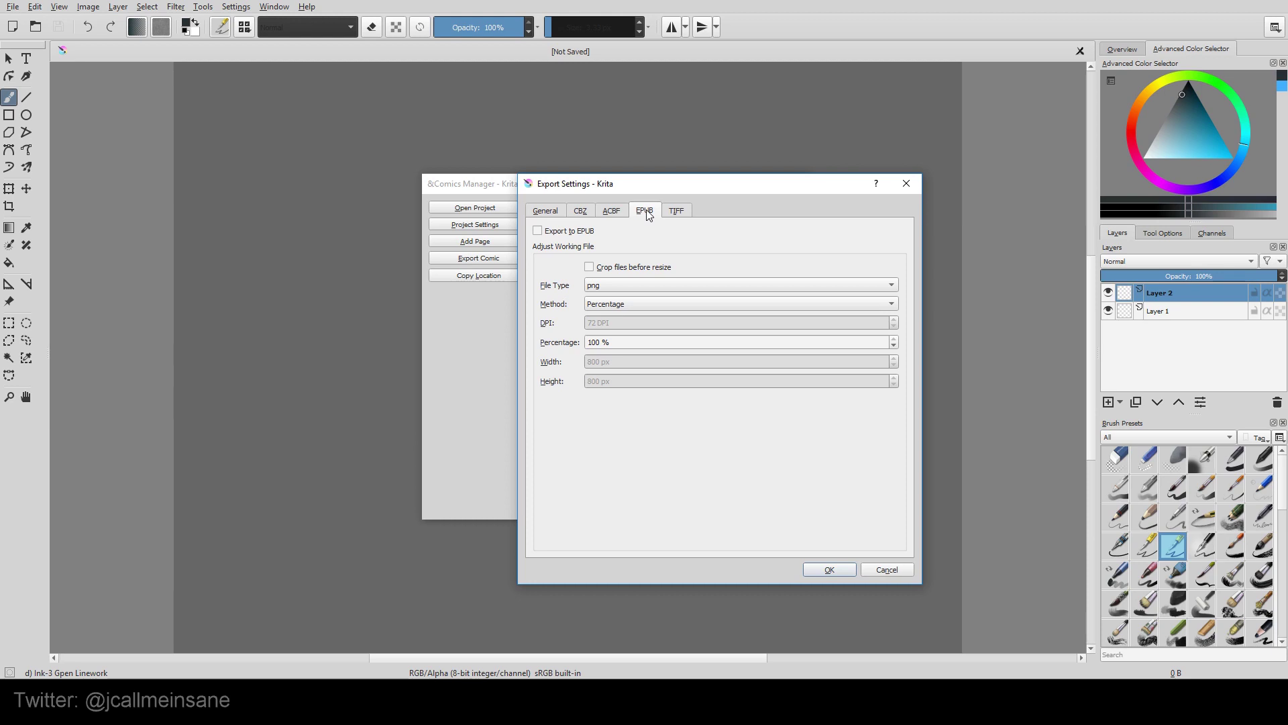
left_click(577, 214)
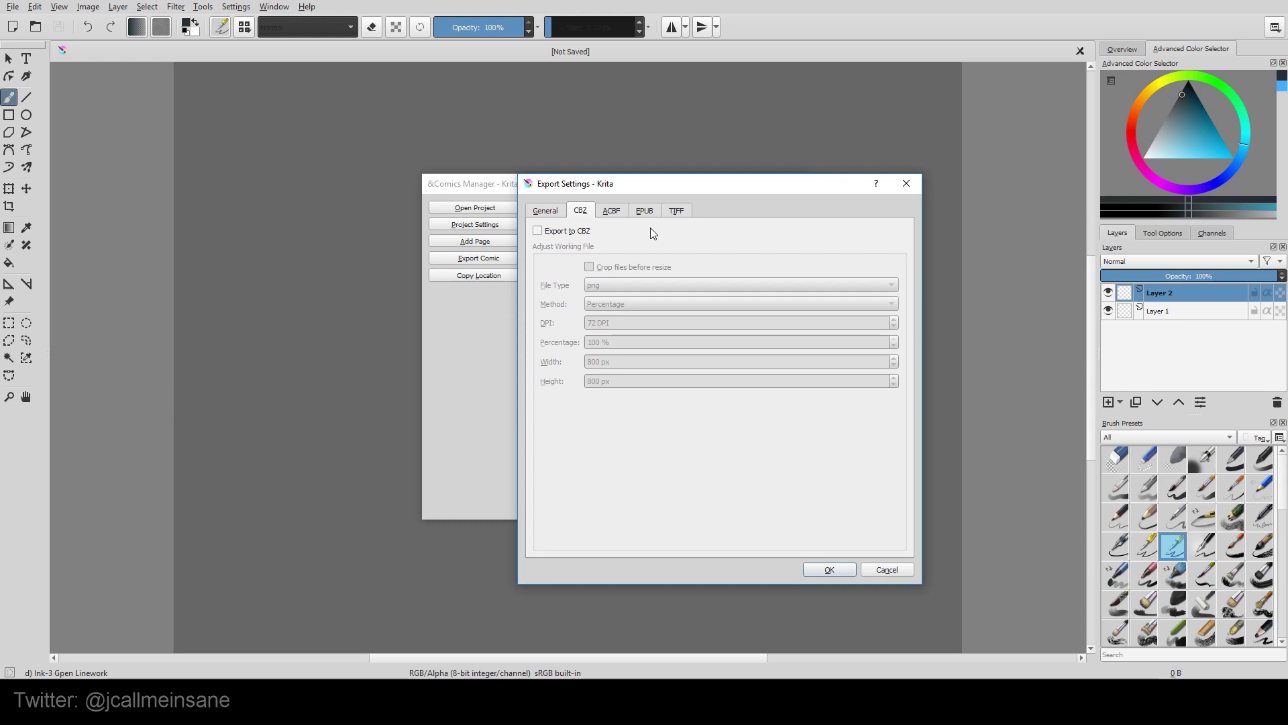
Step: Browse the ACBF Document Info, Author Info and Style Sheet sub-tabs
left_click(612, 211)
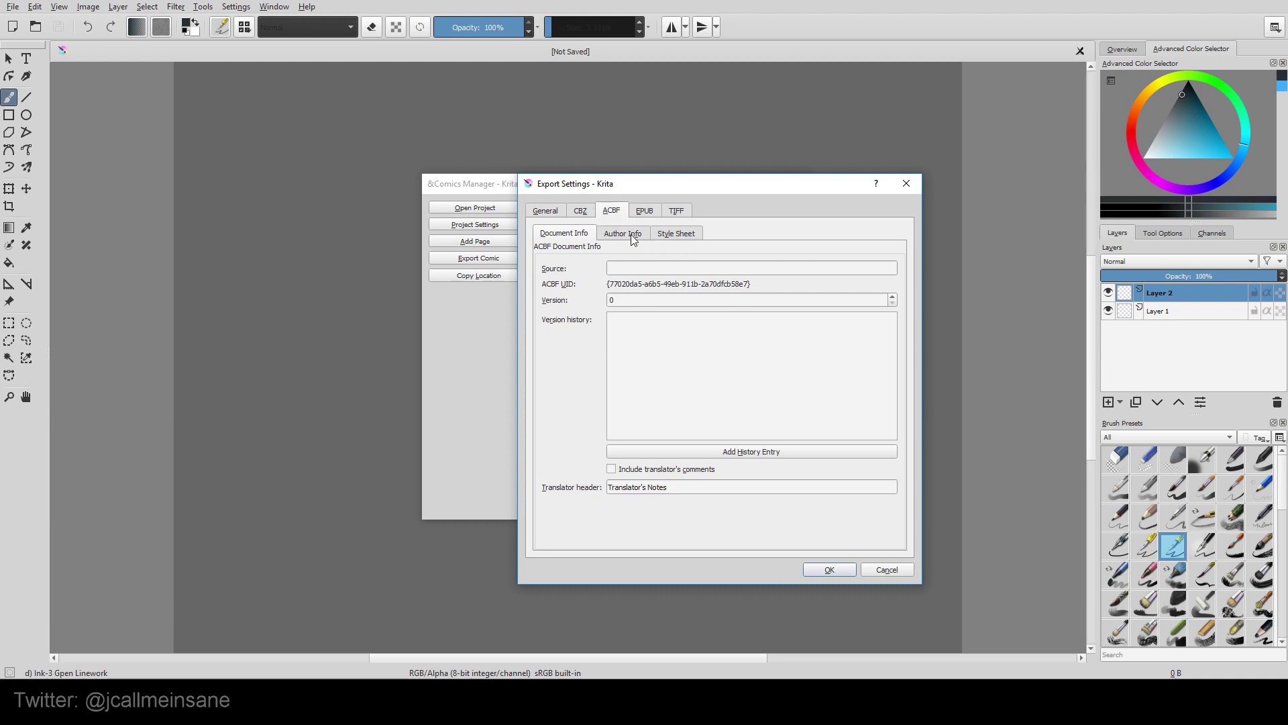
left_click(622, 233)
left_click(673, 234)
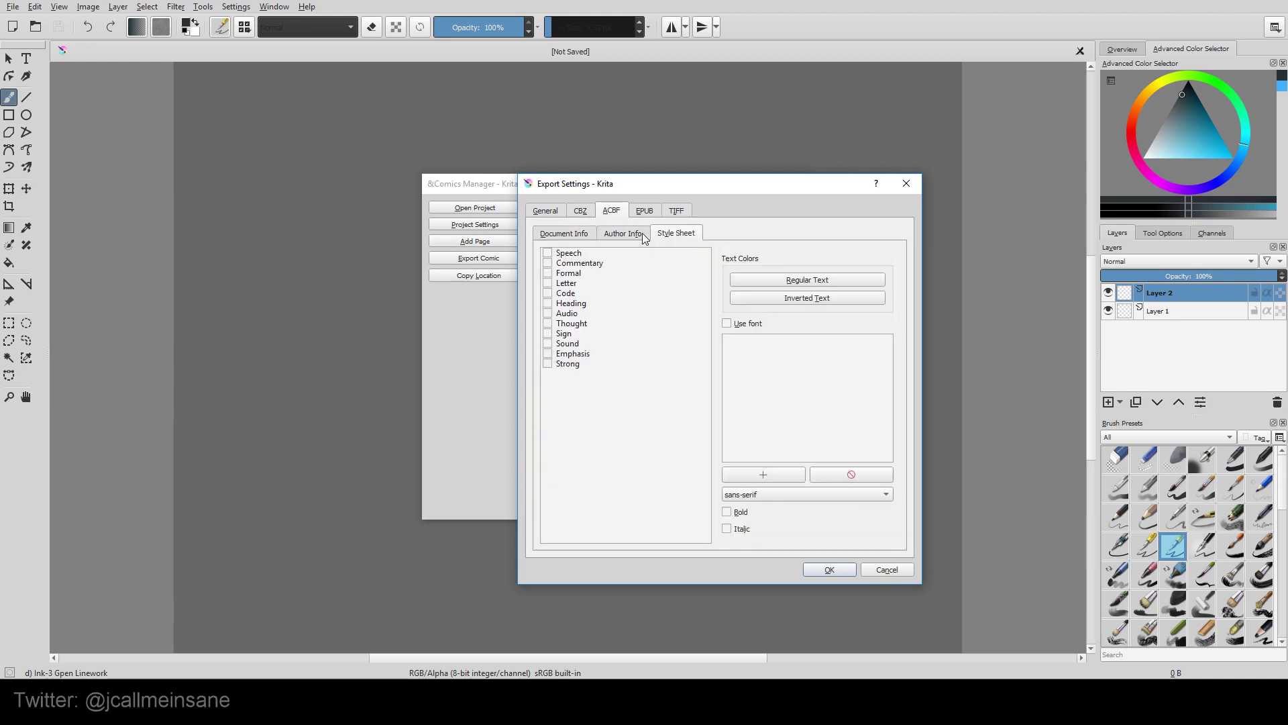
left_click(593, 236)
left_click(581, 212)
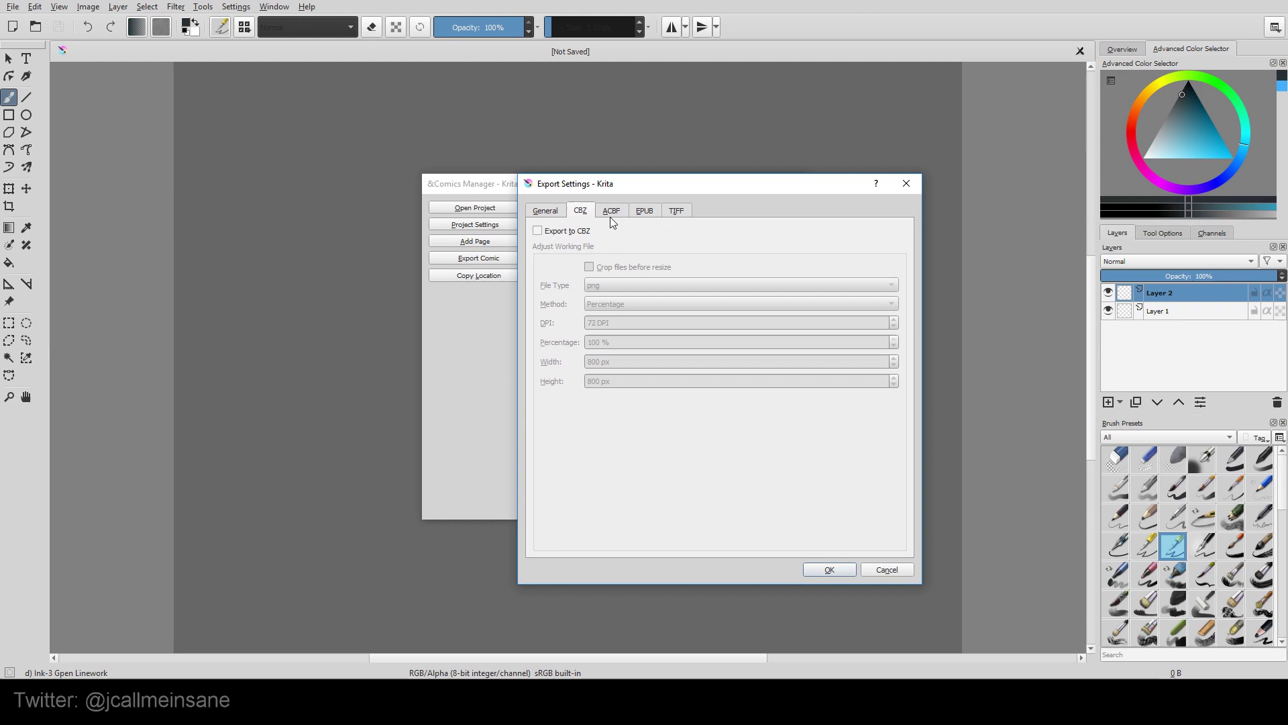
left_click(610, 215)
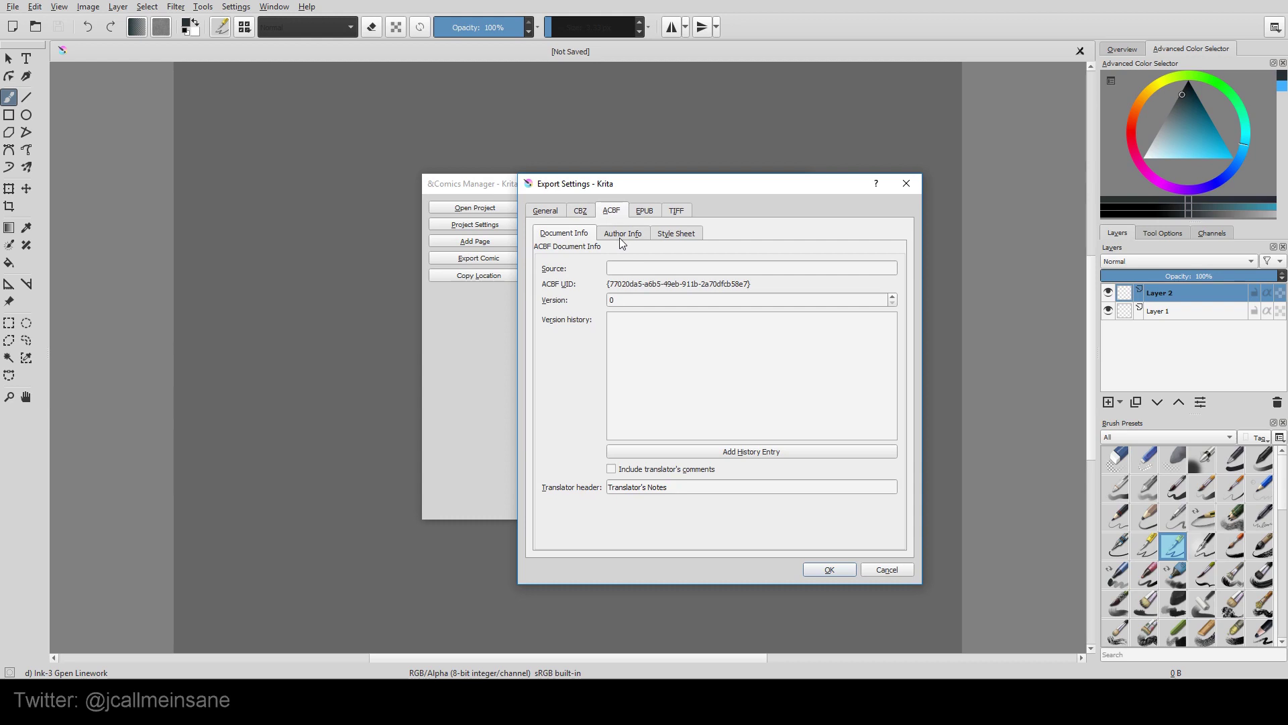
Step: Inspect the ACBF style sheet entries: Code, Sound, Sign, Audio, Heading and Letter
left_click(676, 235)
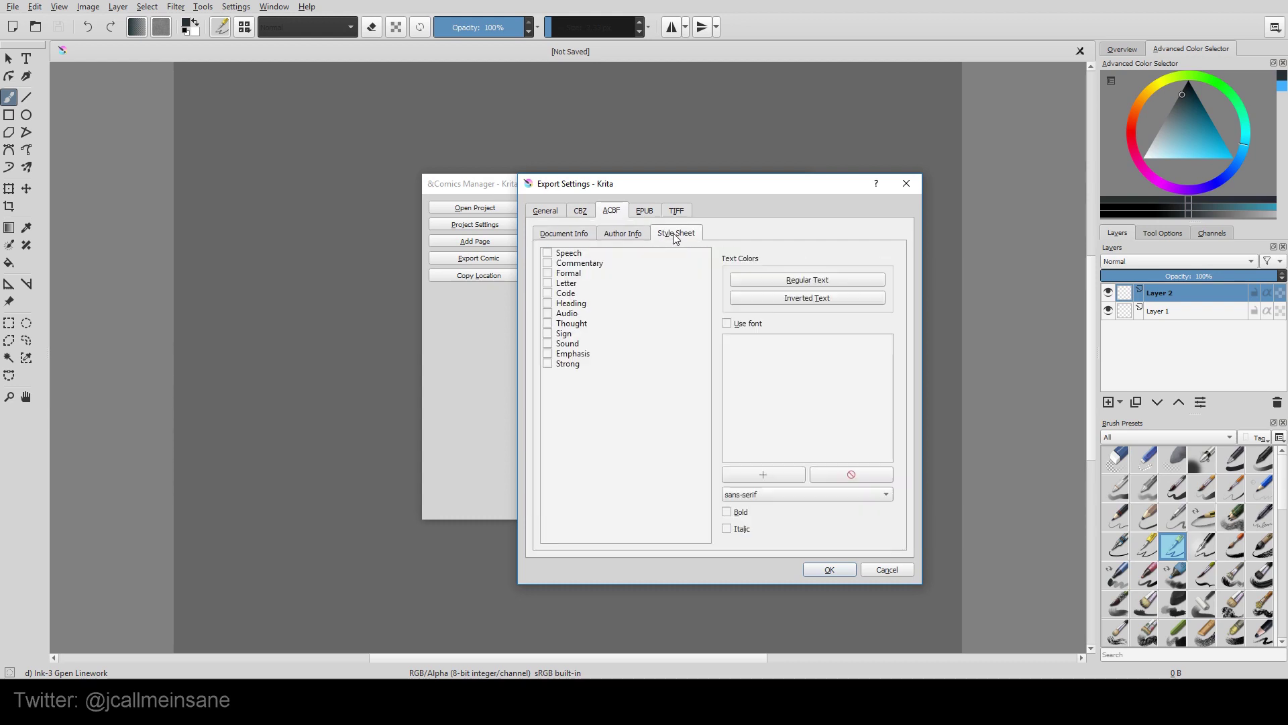
left_click(566, 293)
left_click(573, 344)
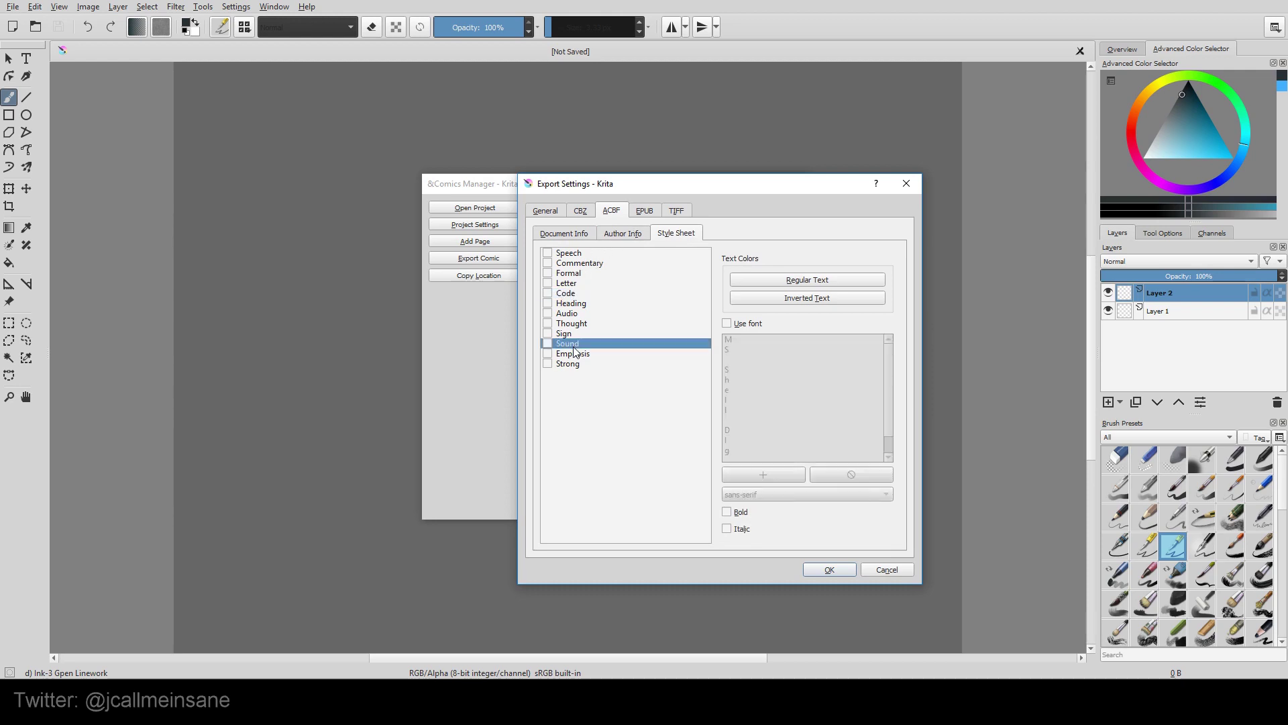
left_click(561, 334)
left_click(560, 313)
left_click(559, 304)
left_click(556, 283)
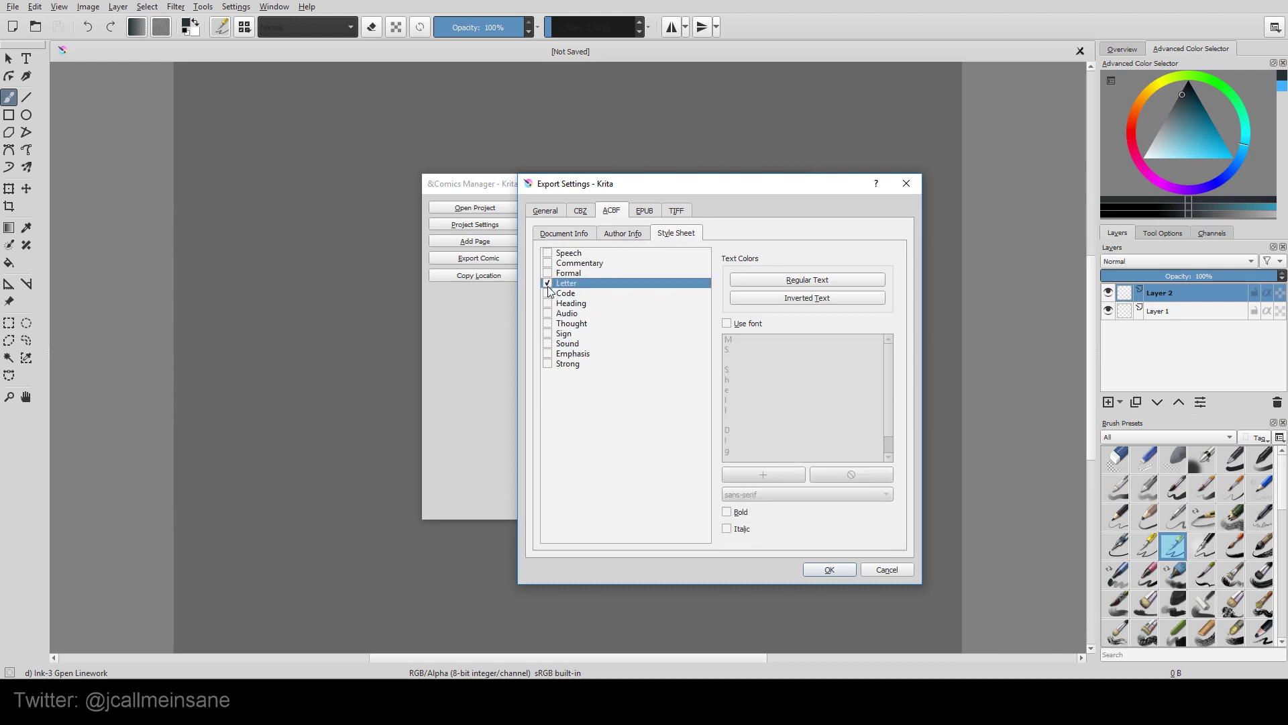
Step: Review the ACBF version, Translator header and author list, then show the EPUB settings
left_click(566, 235)
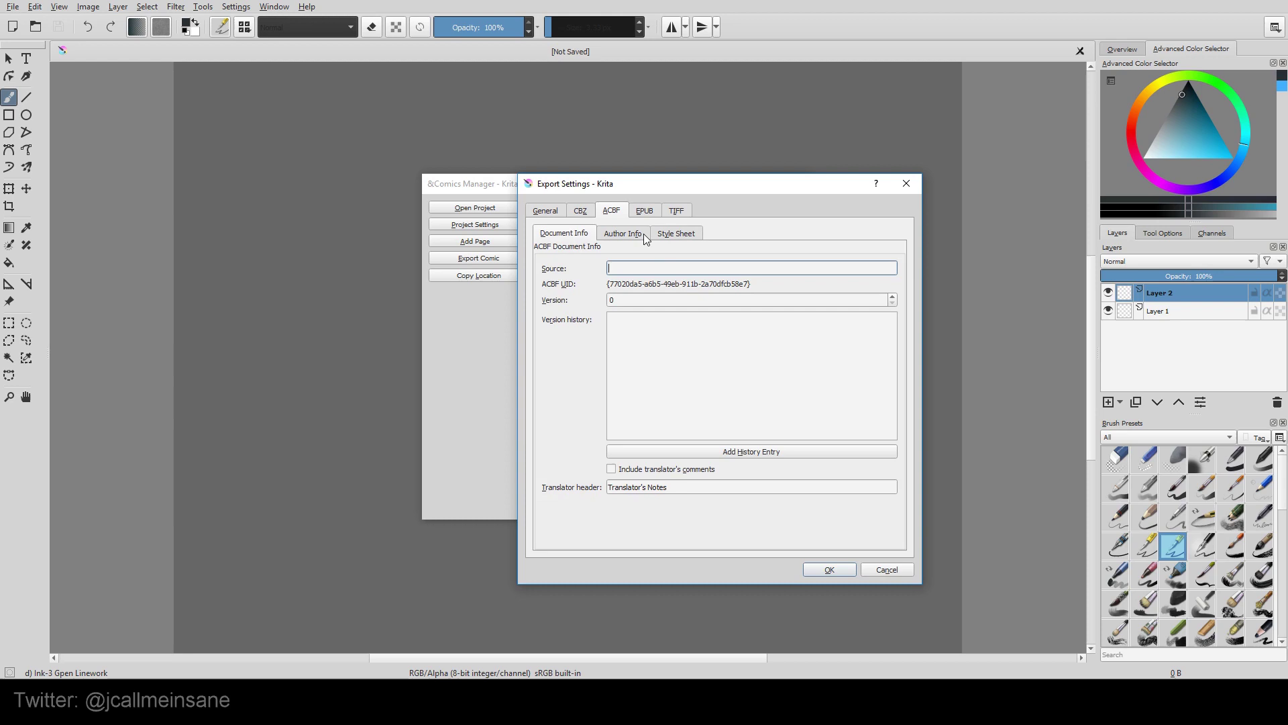
left_click(661, 304)
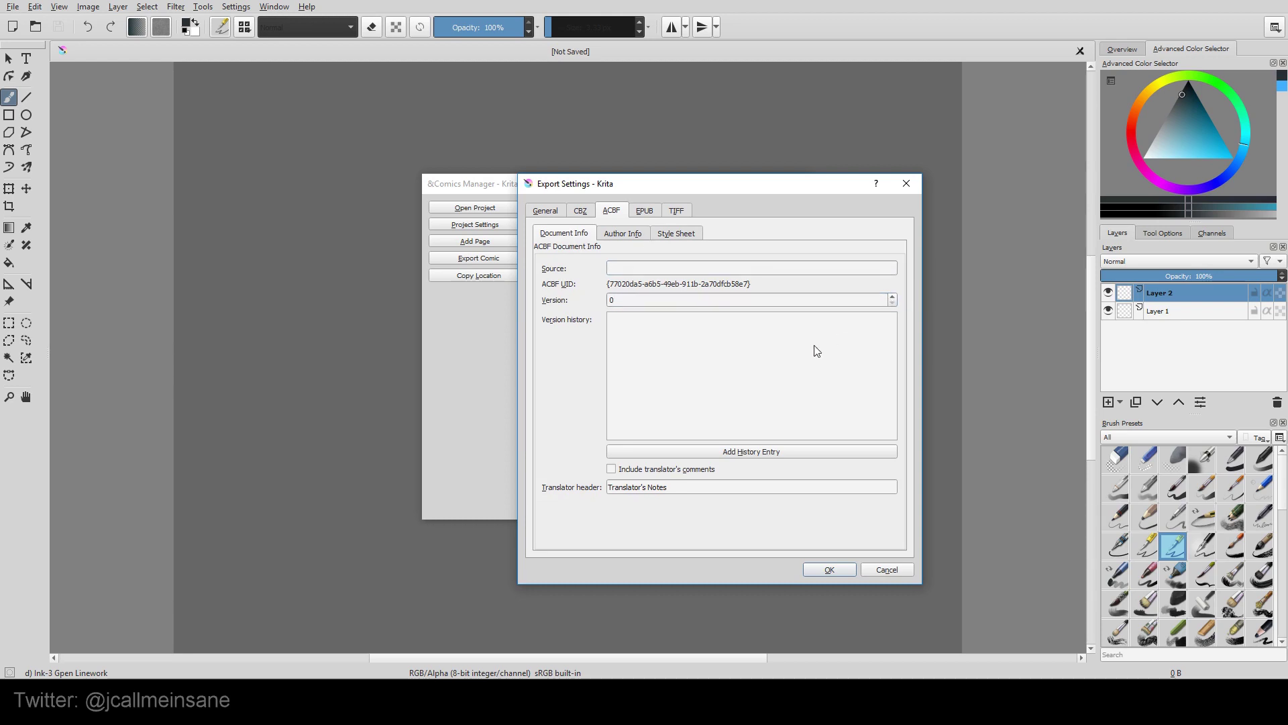
left_click(654, 487)
left_click(638, 238)
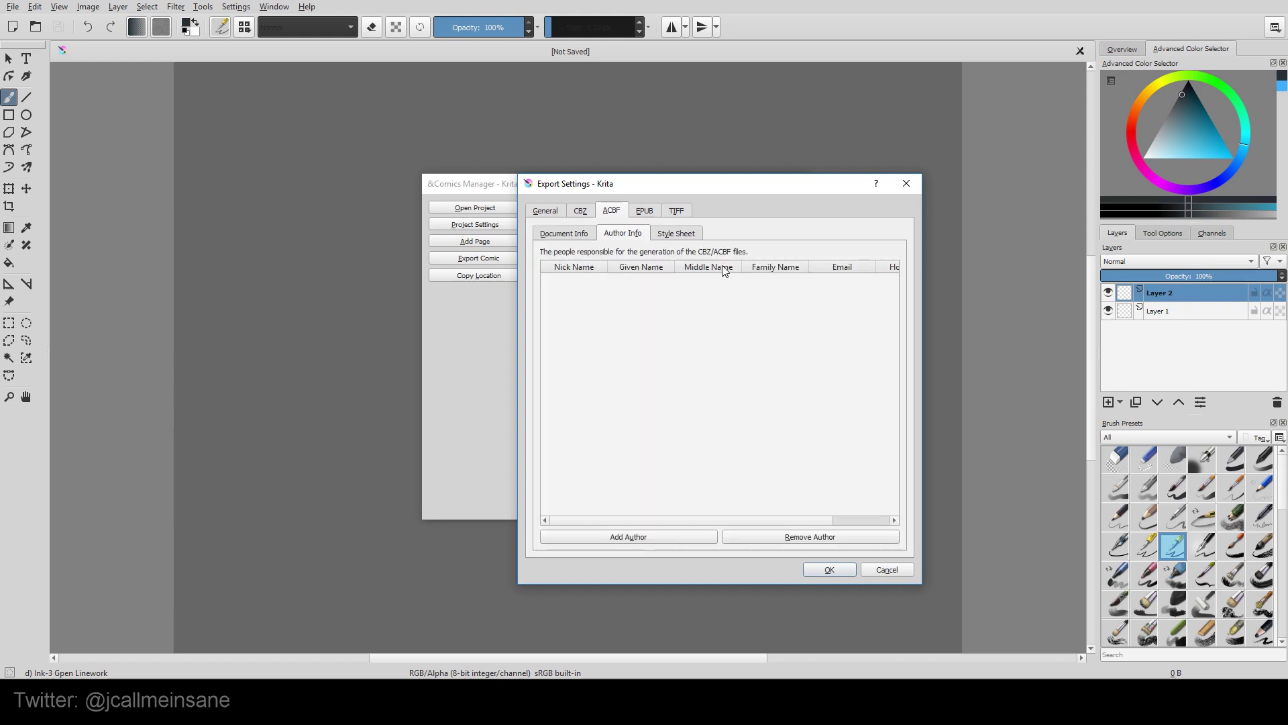
left_click(686, 237)
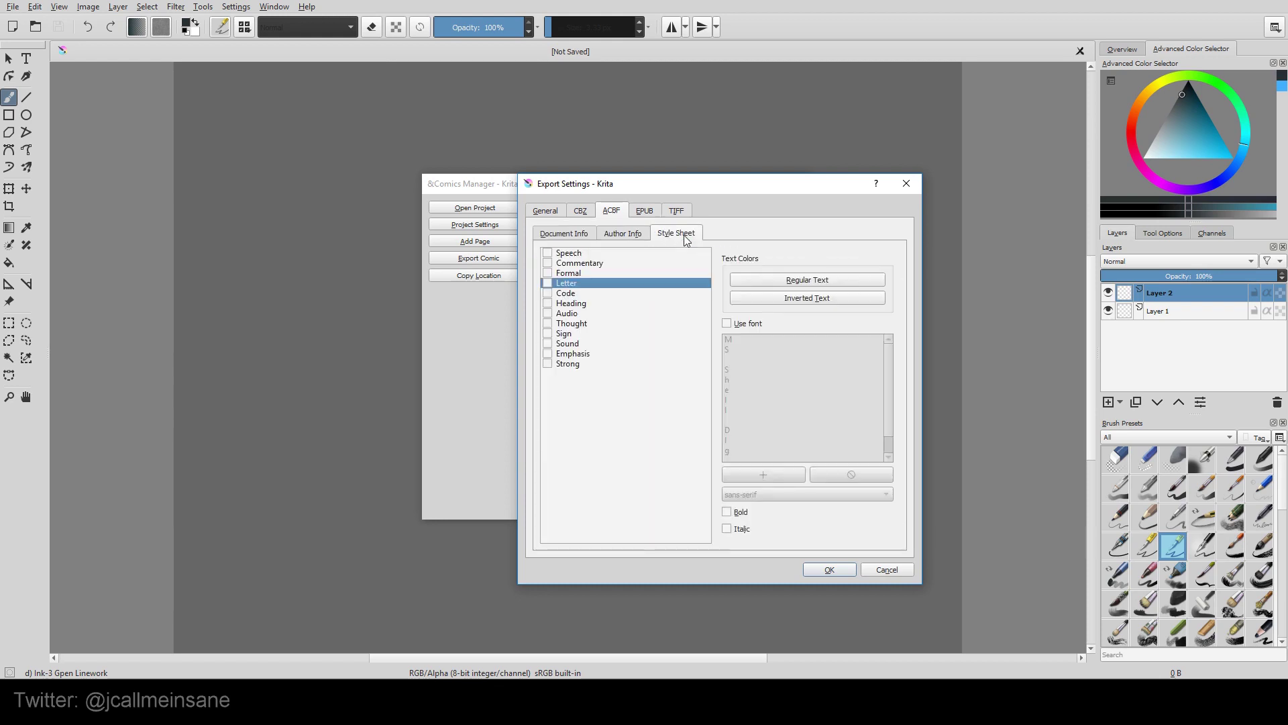
left_click(572, 240)
left_click(651, 212)
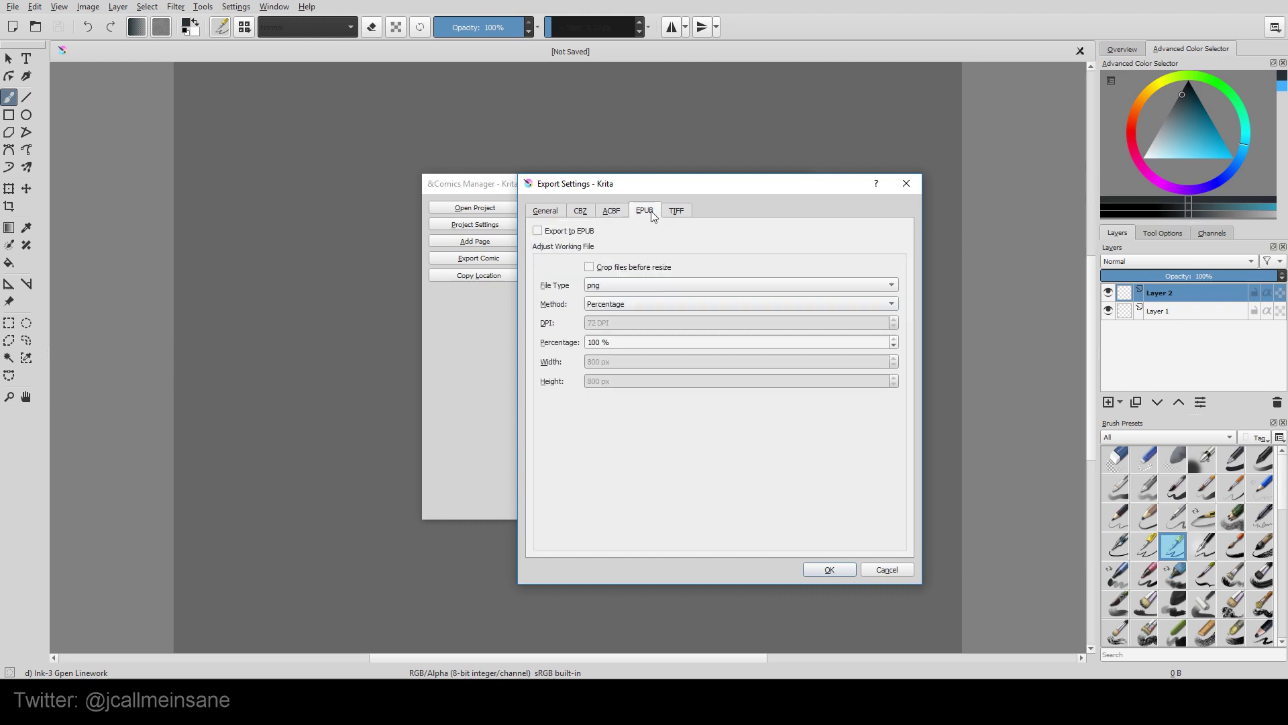
Step: In TIFF settings, enable crop before resizing and try DPI before returning to Percentage
left_click(676, 210)
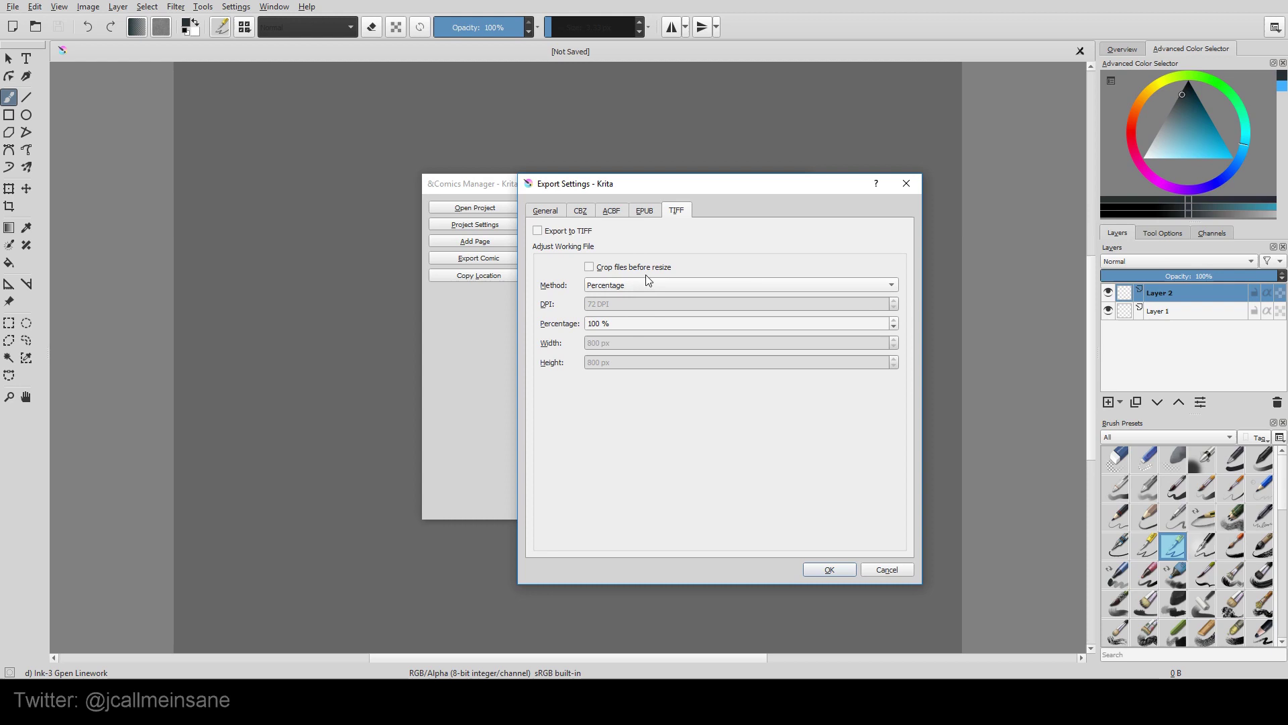
left_click(648, 271)
left_click(646, 281)
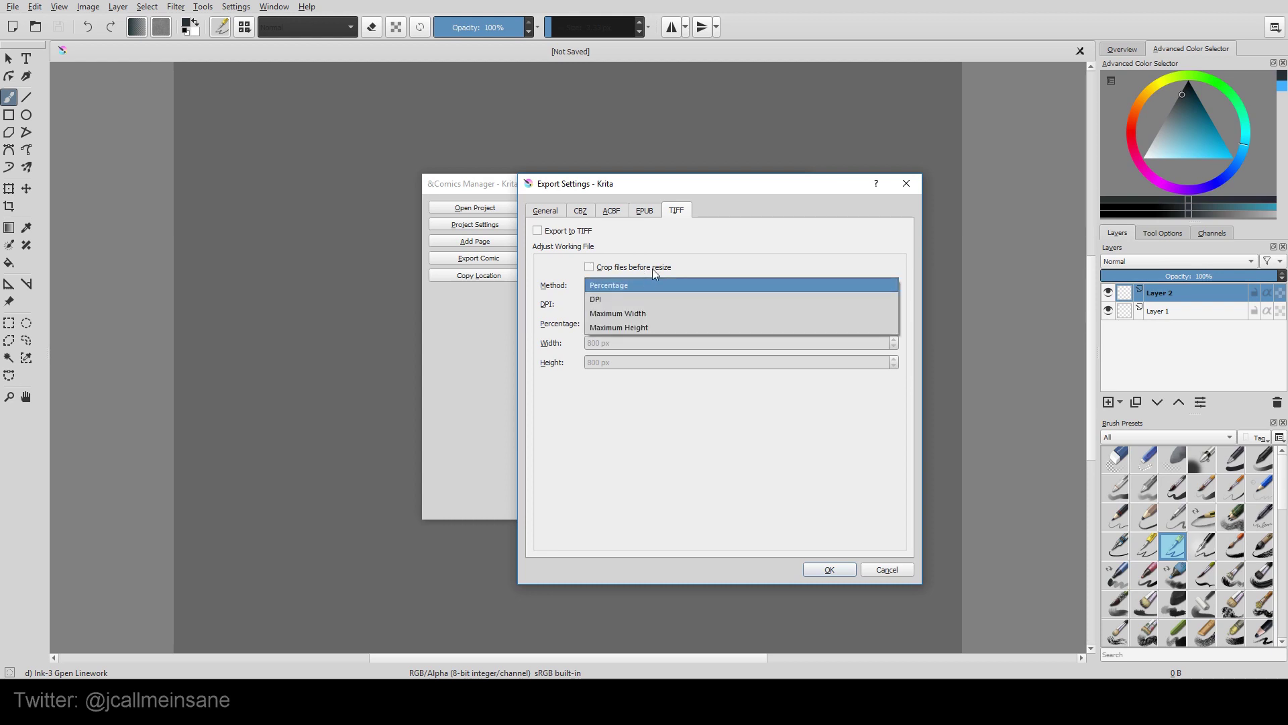
left_click(652, 269)
left_click(656, 281)
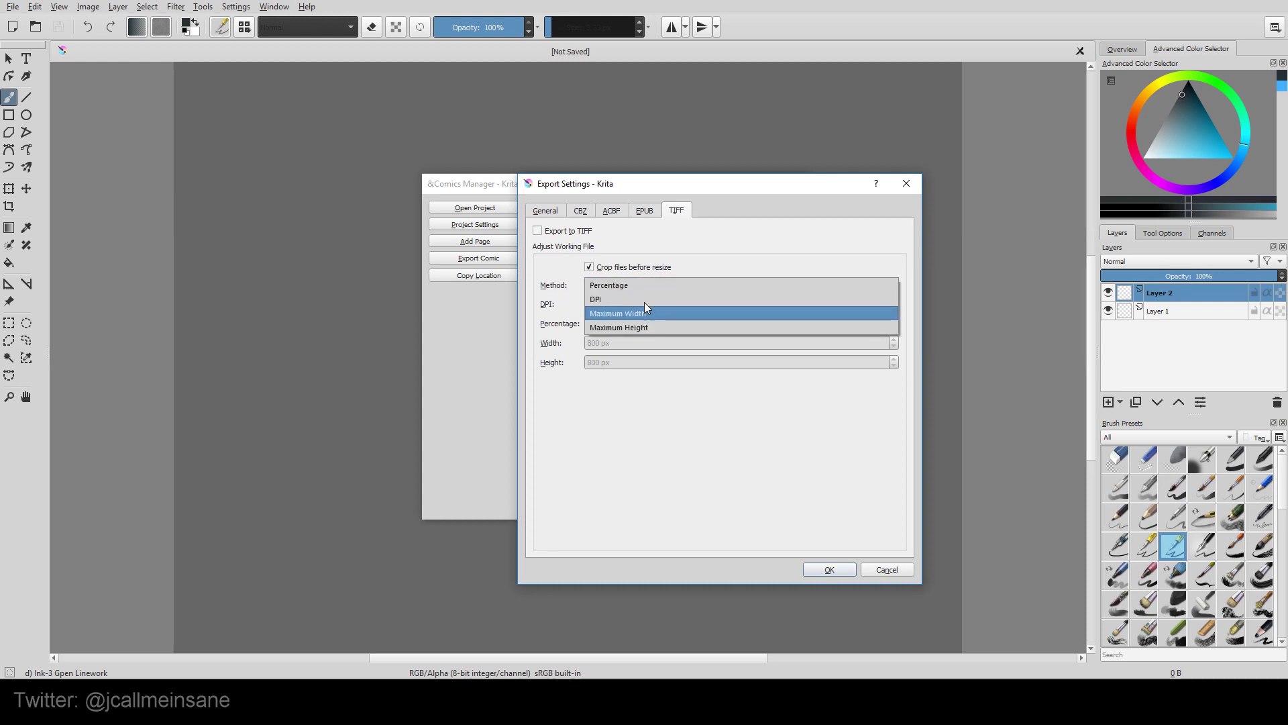
left_click(645, 298)
left_click(646, 299)
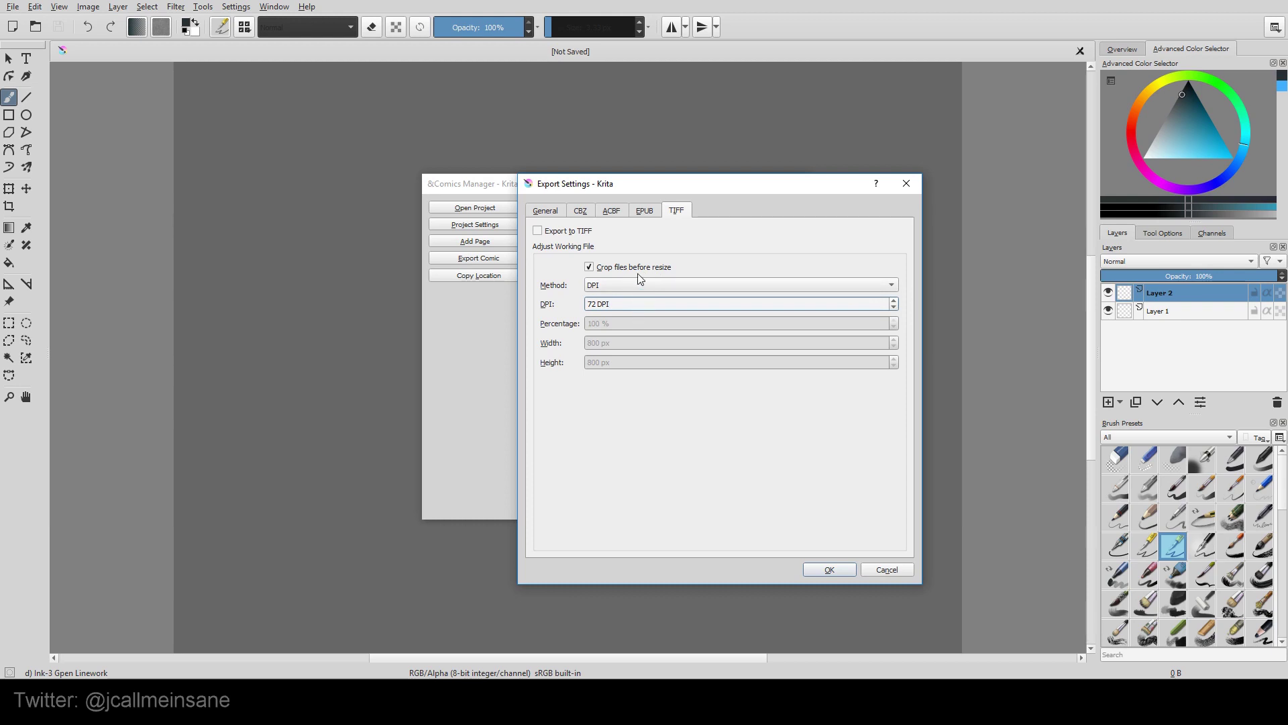
left_click(643, 284)
key("Up")
key("Return")
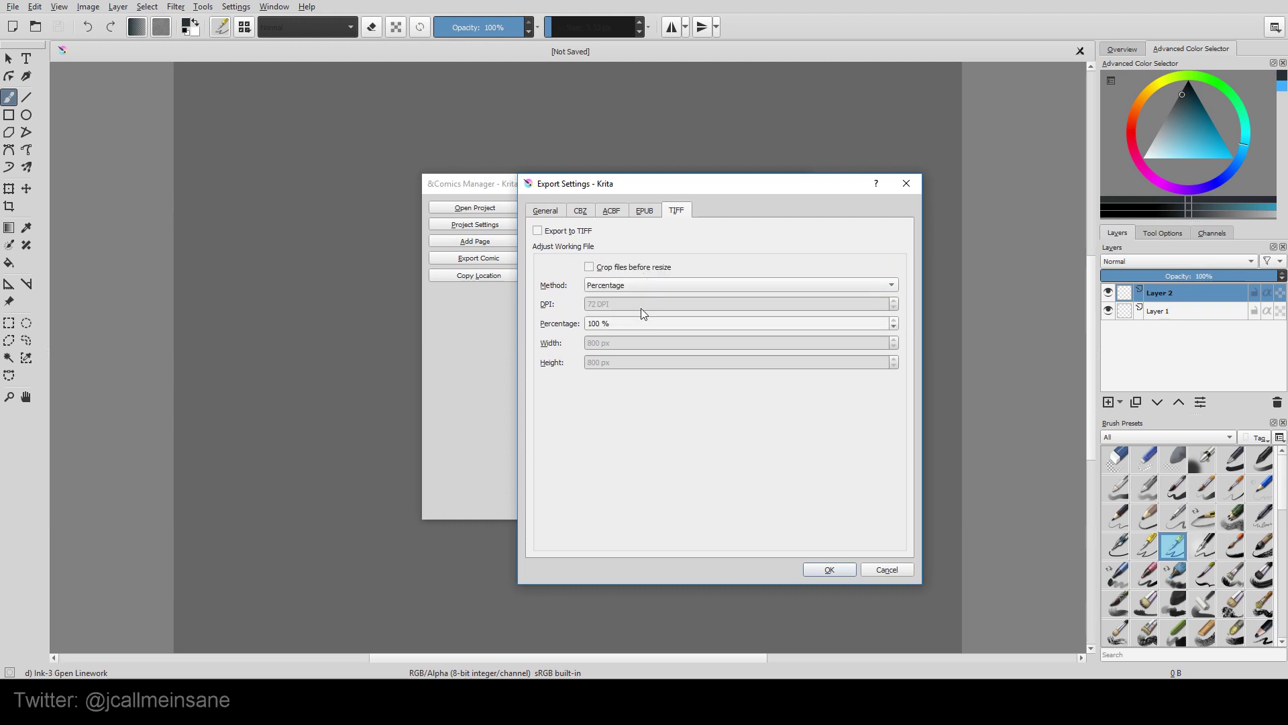
Step: Try maximum width and maximum height resize methods, then settle back on Percentage
left_click(612, 283)
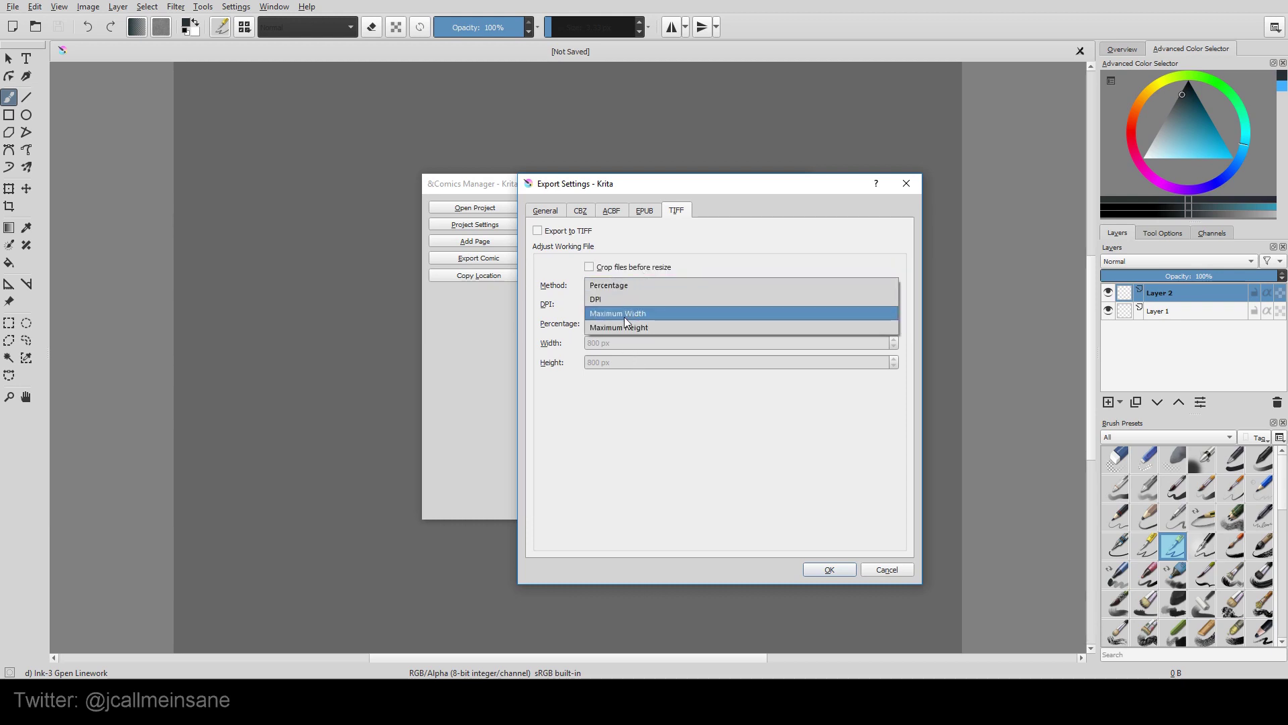
left_click(625, 316)
left_click(615, 291)
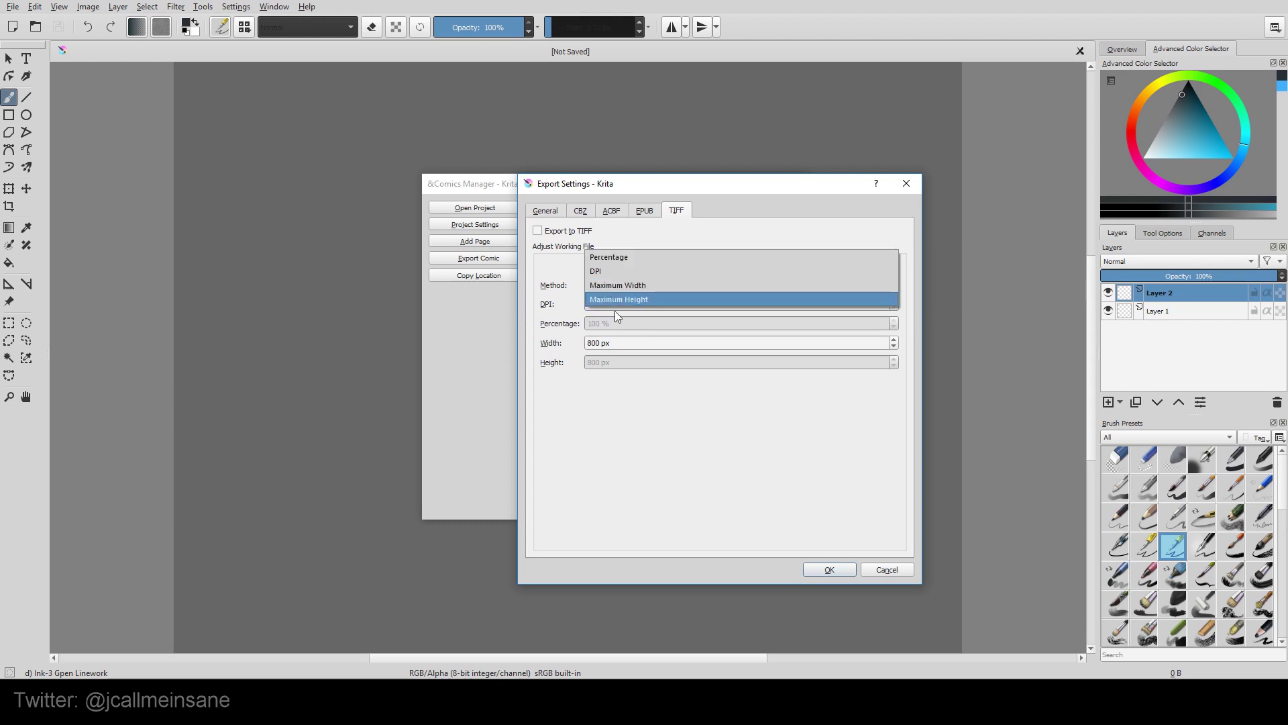
left_click(615, 305)
left_click(613, 357)
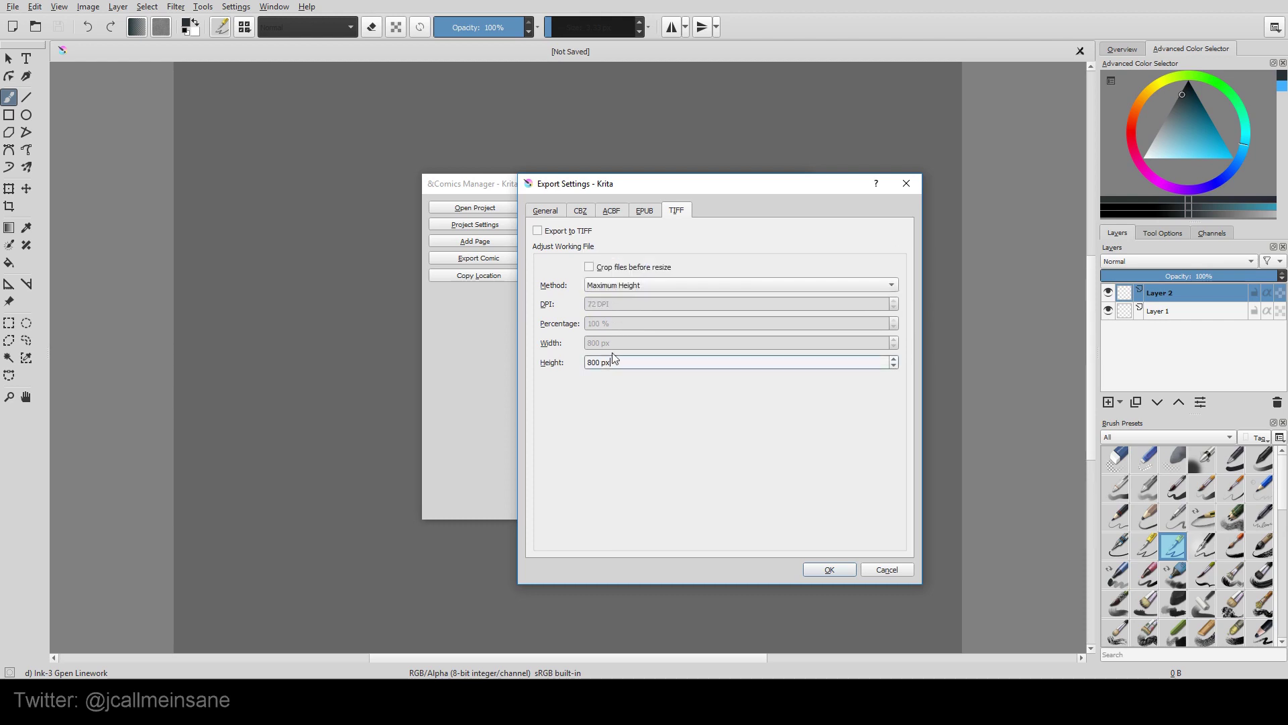
left_click(627, 285)
left_click(639, 245)
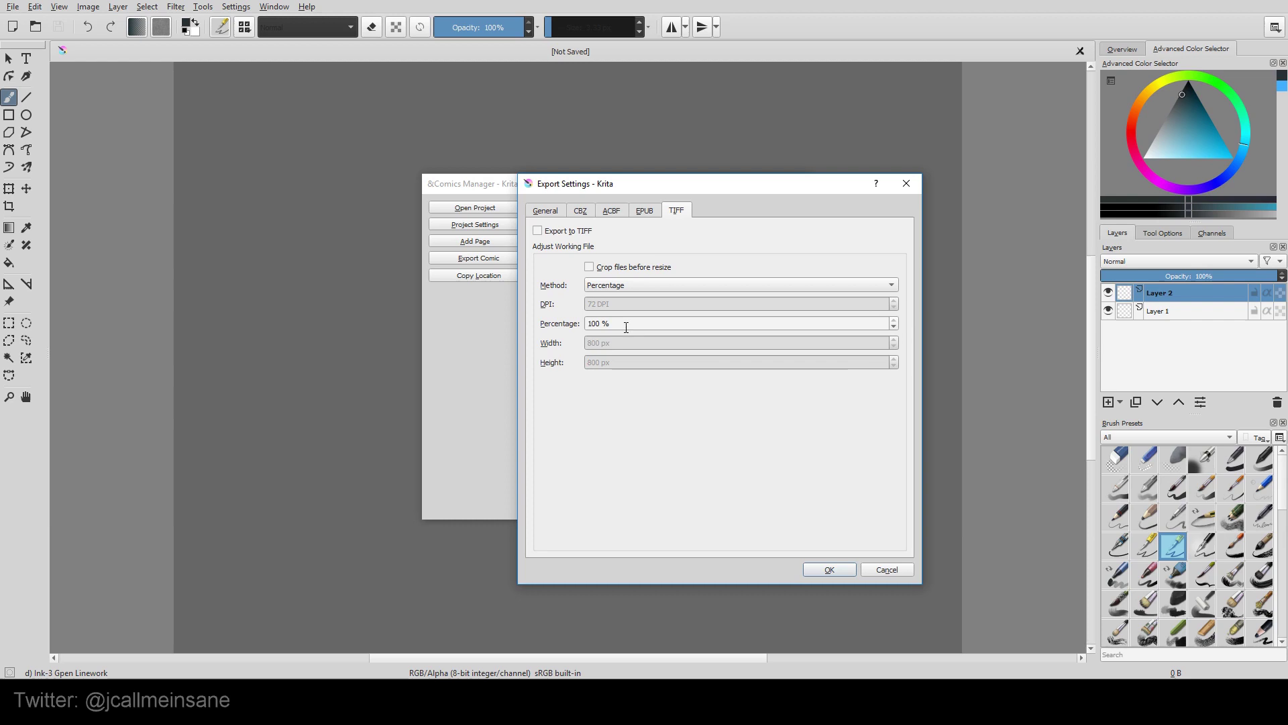
Step: Glance over the General, ACBF and EPUB tabs and cancel Export Settings
left_click(545, 211)
left_click(738, 436)
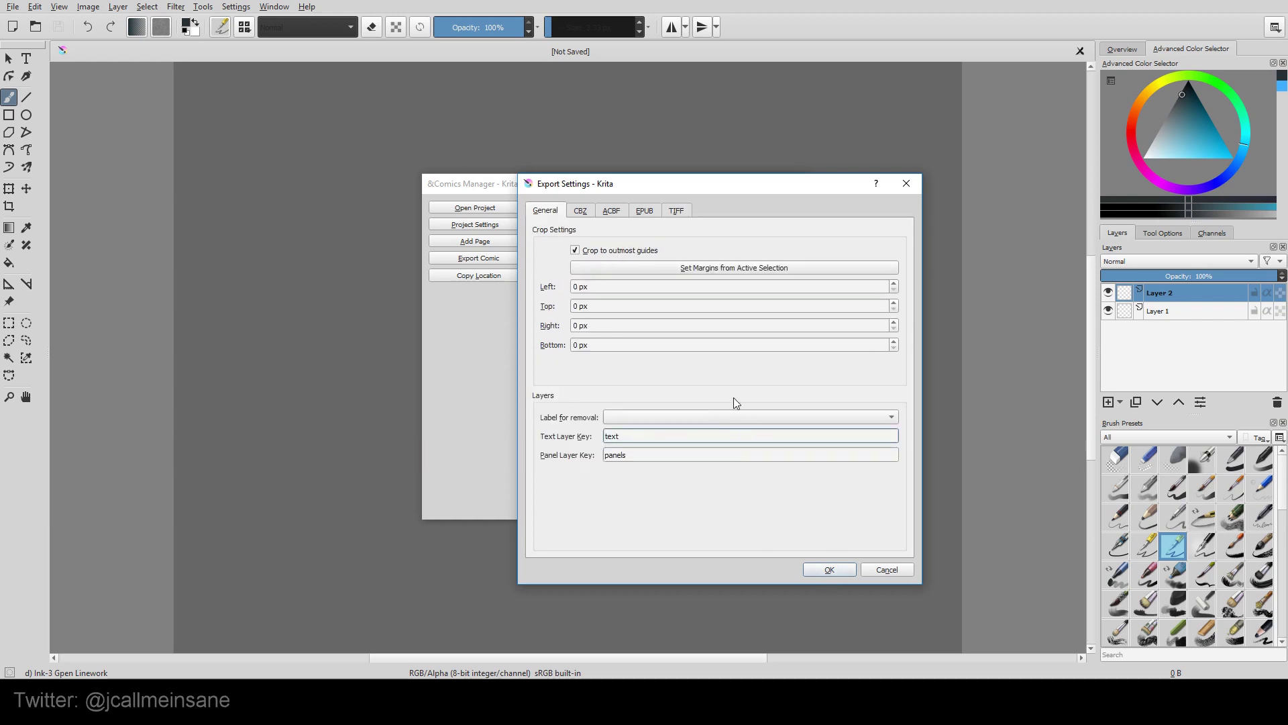
left_click(611, 210)
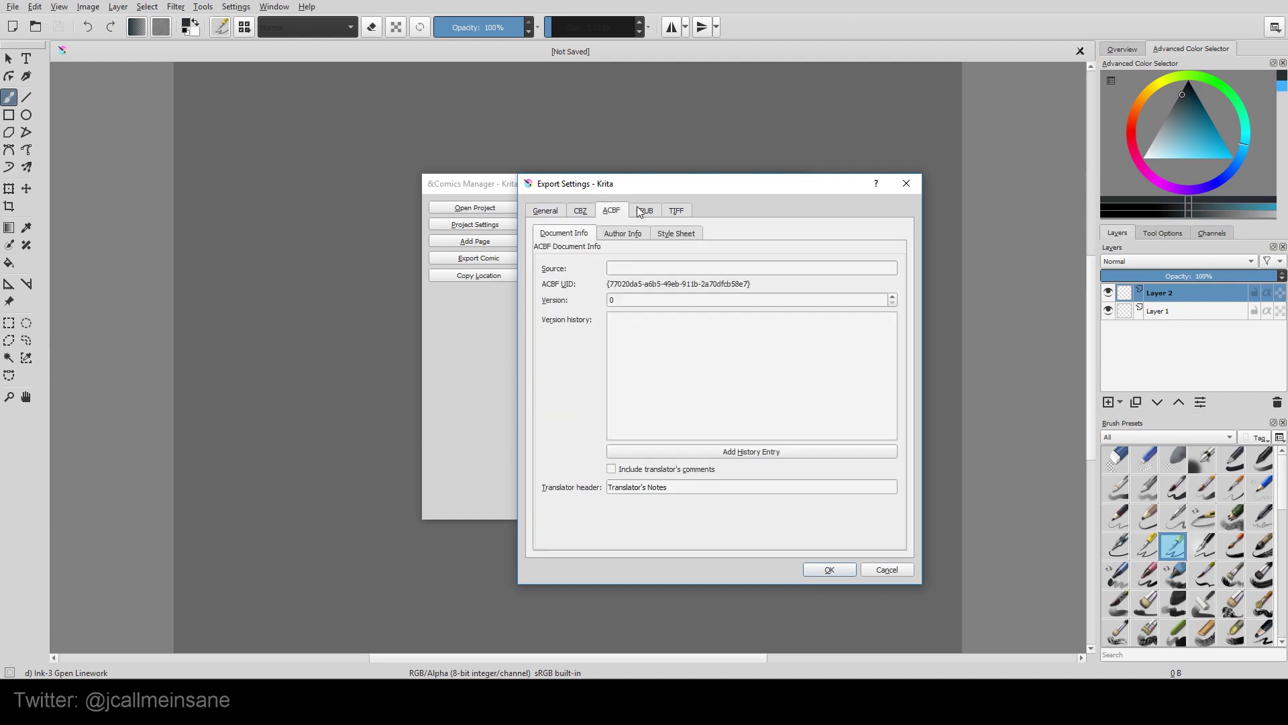
left_click(650, 210)
left_click(545, 210)
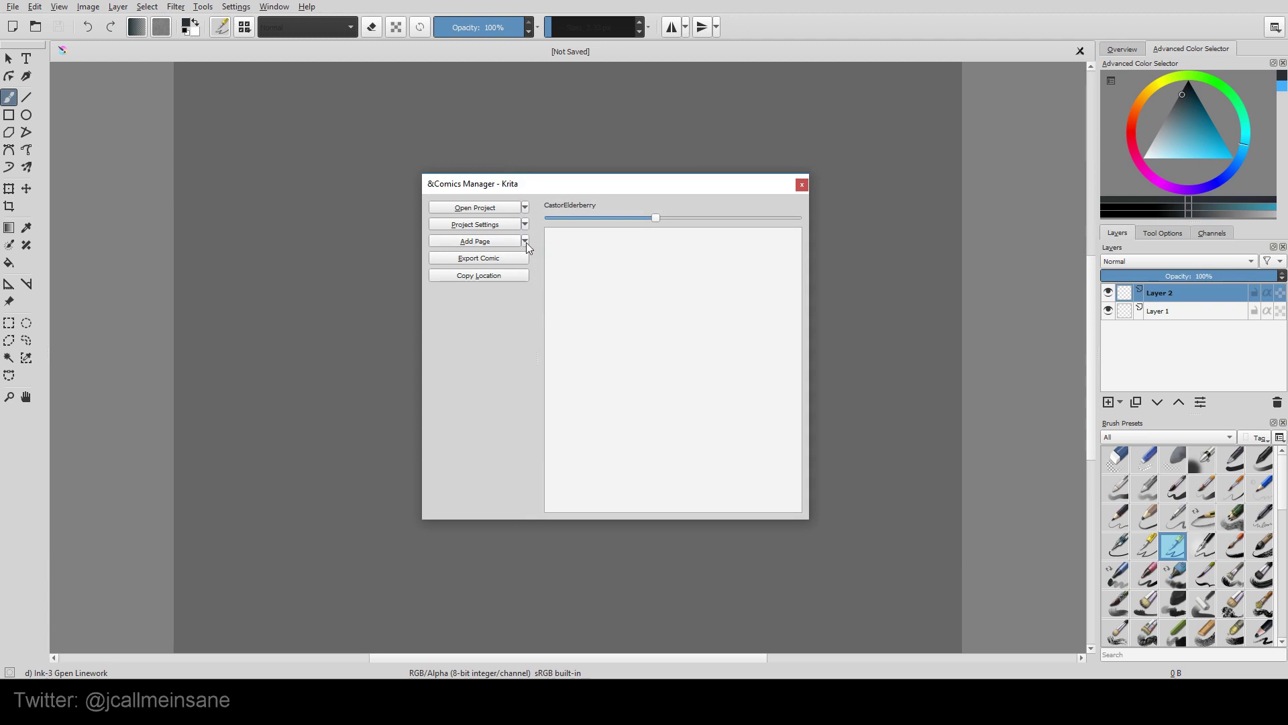
Step: Choose a dark theme from Settings > Themes for the Krita interface
left_click(236, 6)
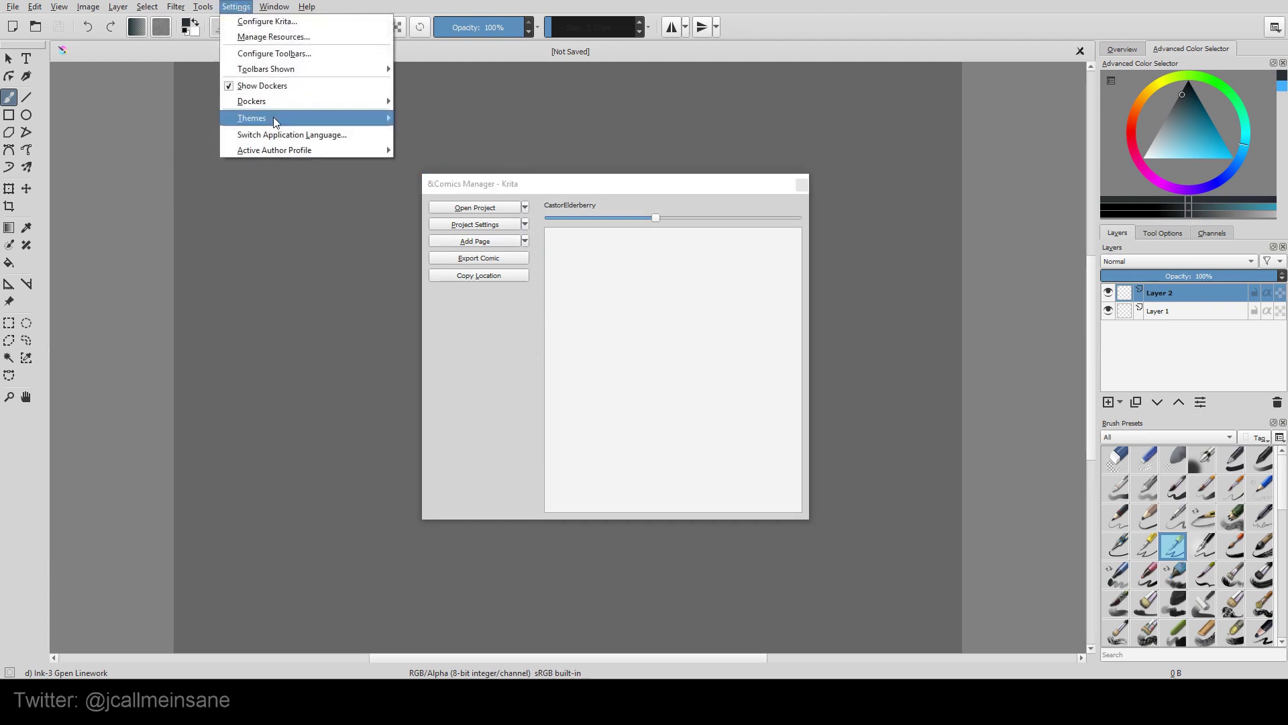
mouse_move(274, 121)
left_click(446, 165)
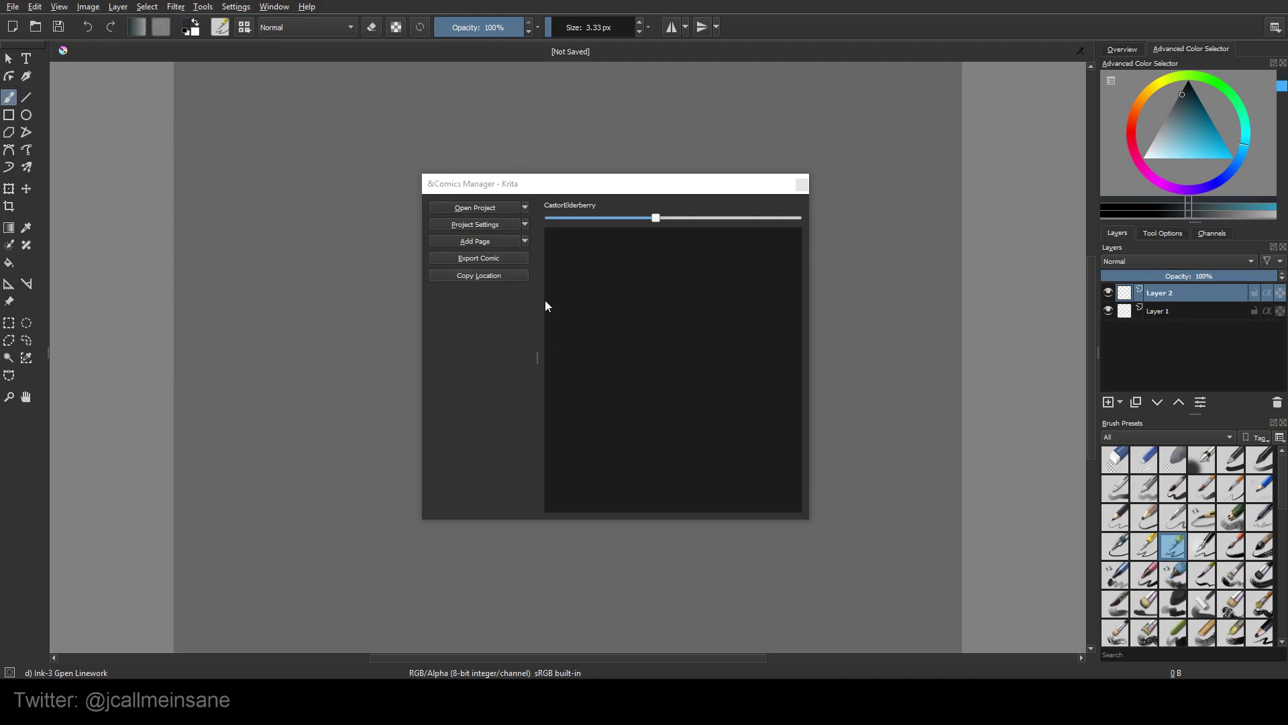
Step: Choose Add Page from Template from the Comics Manager's Add Page dropdown
left_click(524, 241)
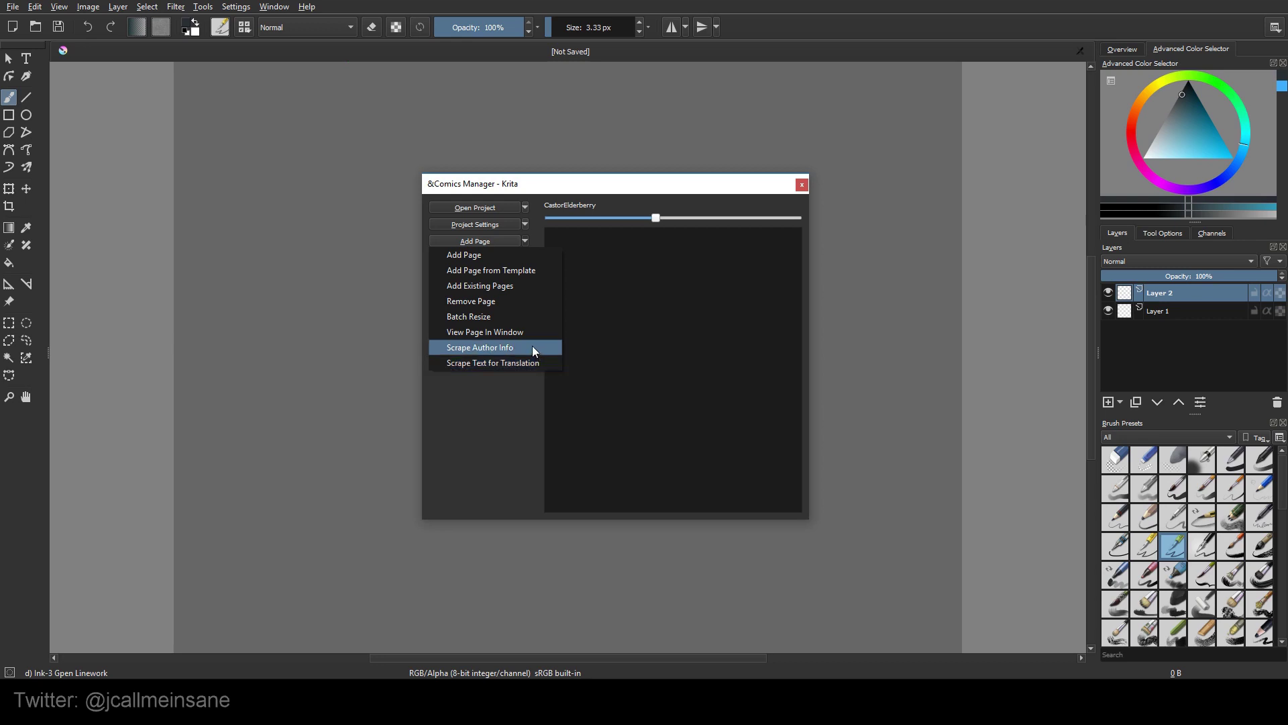
left_click(516, 270)
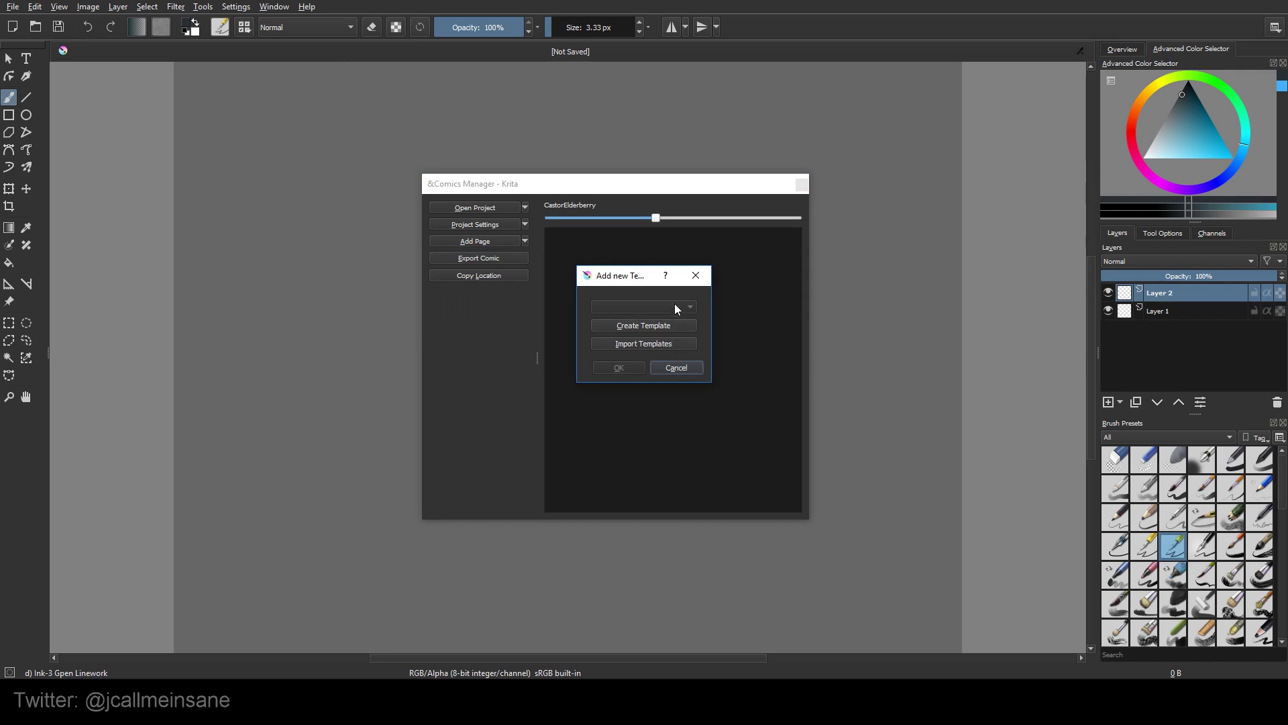
Step: Create an 11 × 17 inch, 300 DPI template and add page CastorElderberry001 from it
left_click(675, 325)
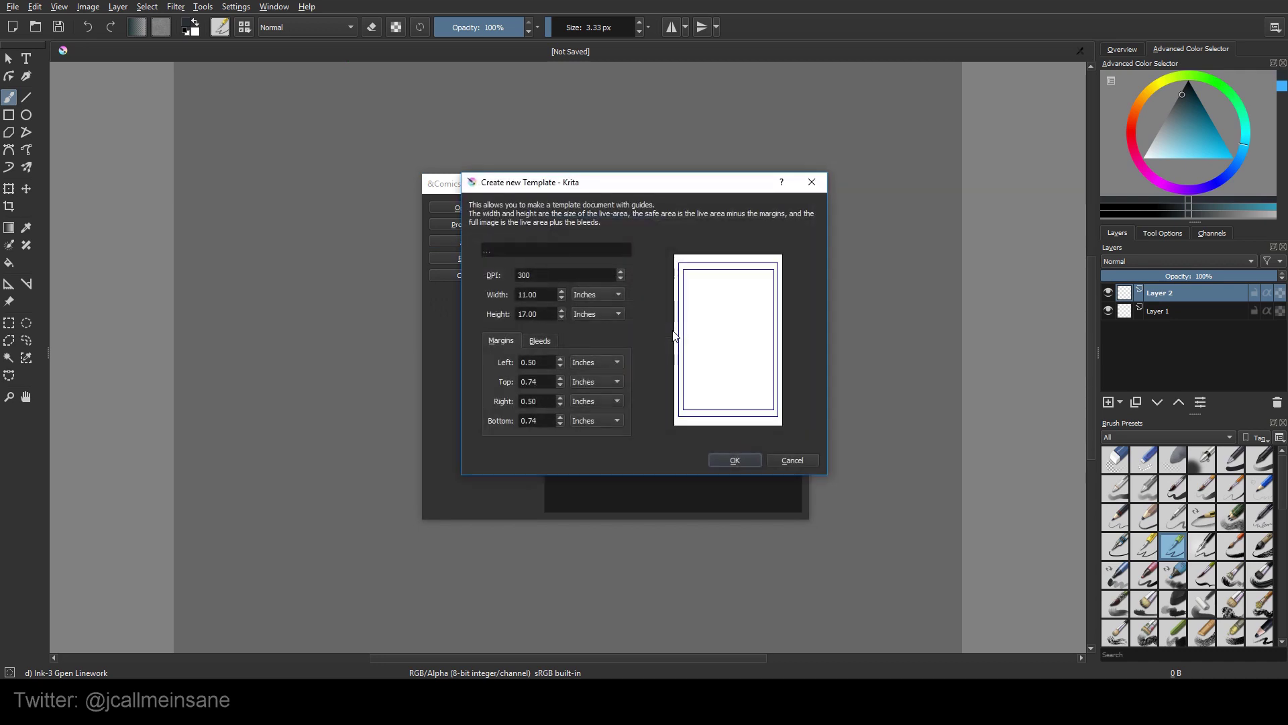
left_click(740, 458)
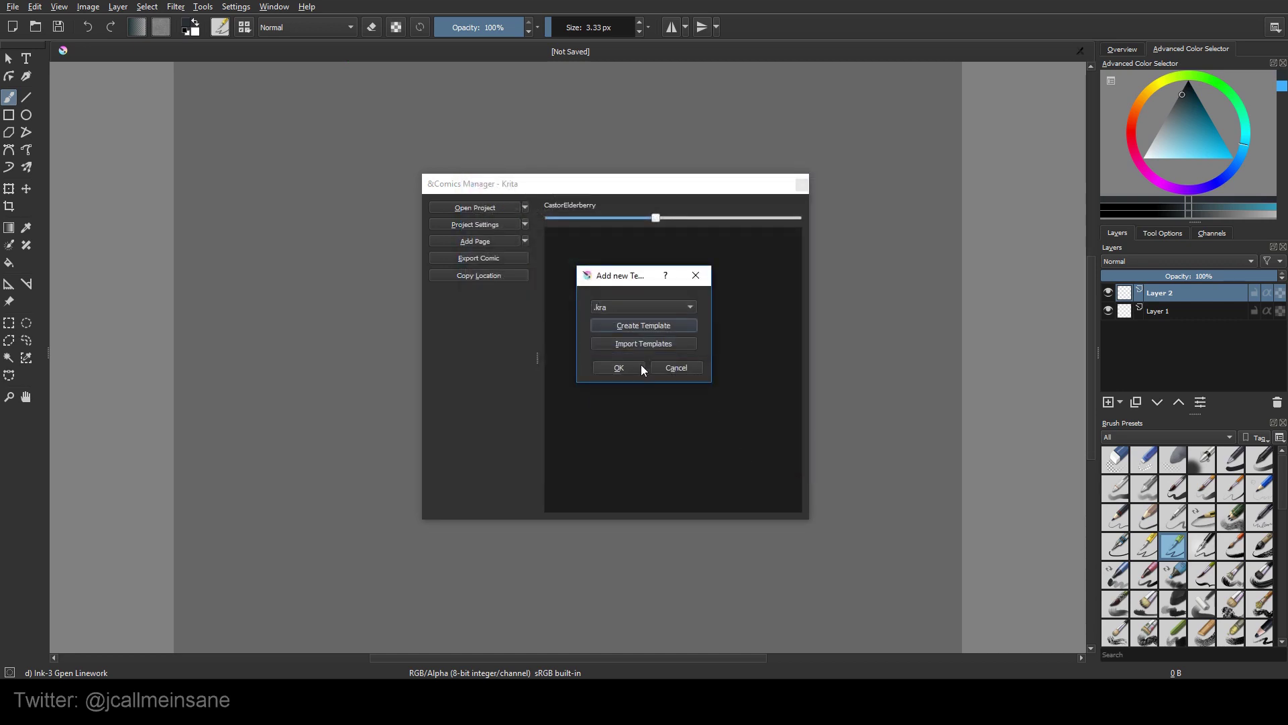
left_click(641, 366)
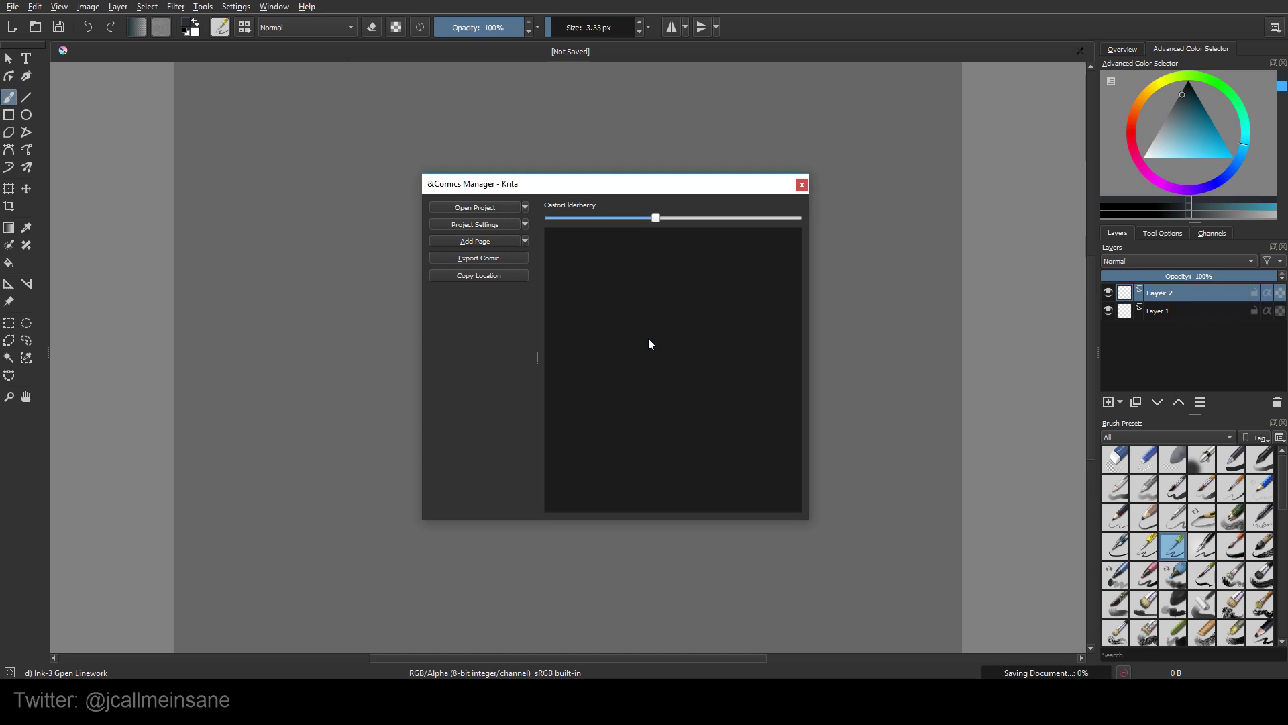
left_click(595, 267)
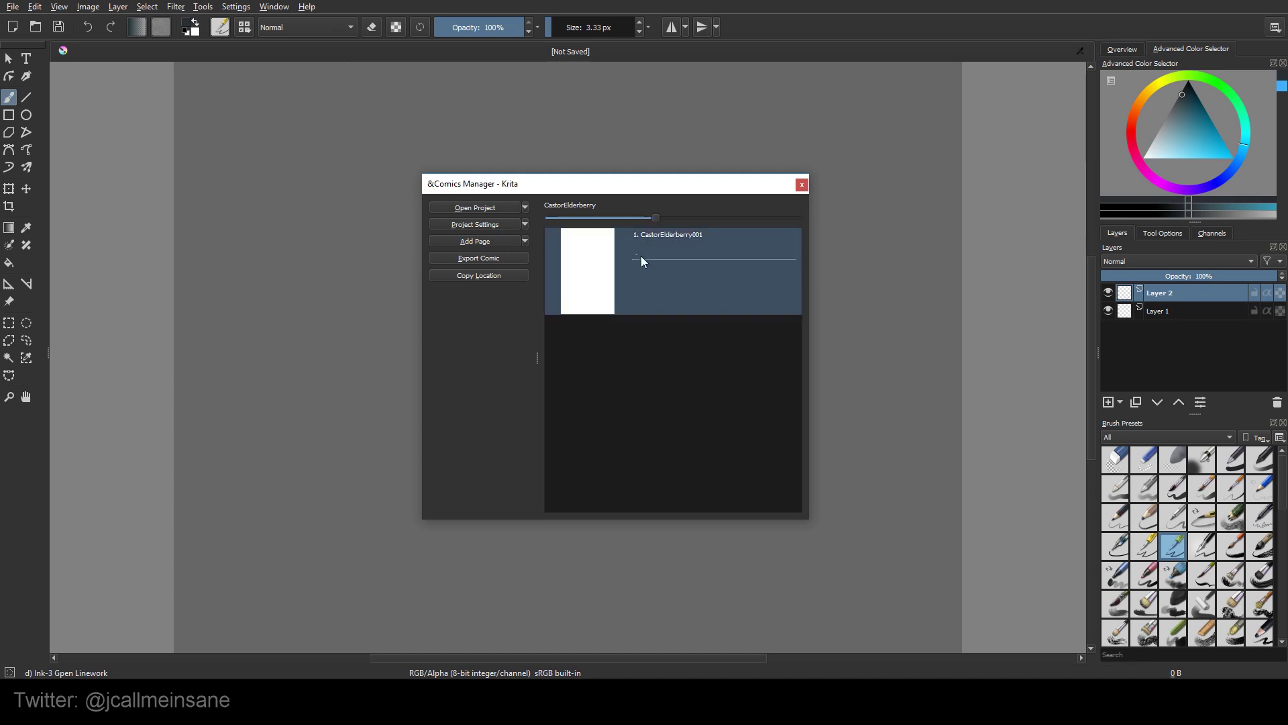
Step: Open page CastorElderberry001 for editing and move the Comics Manager off the canvas and layers
double_click(663, 252)
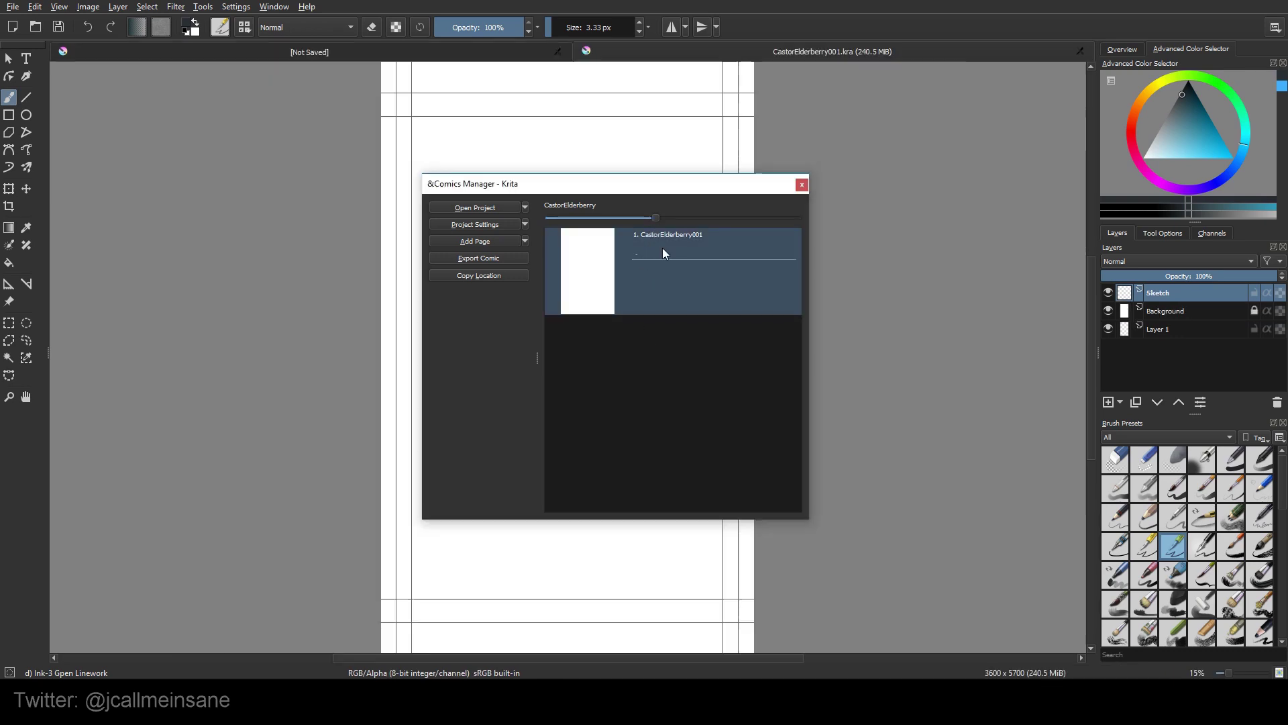
right_click(662, 252)
left_click(702, 187)
left_click_drag(701, 186, 1019, 219)
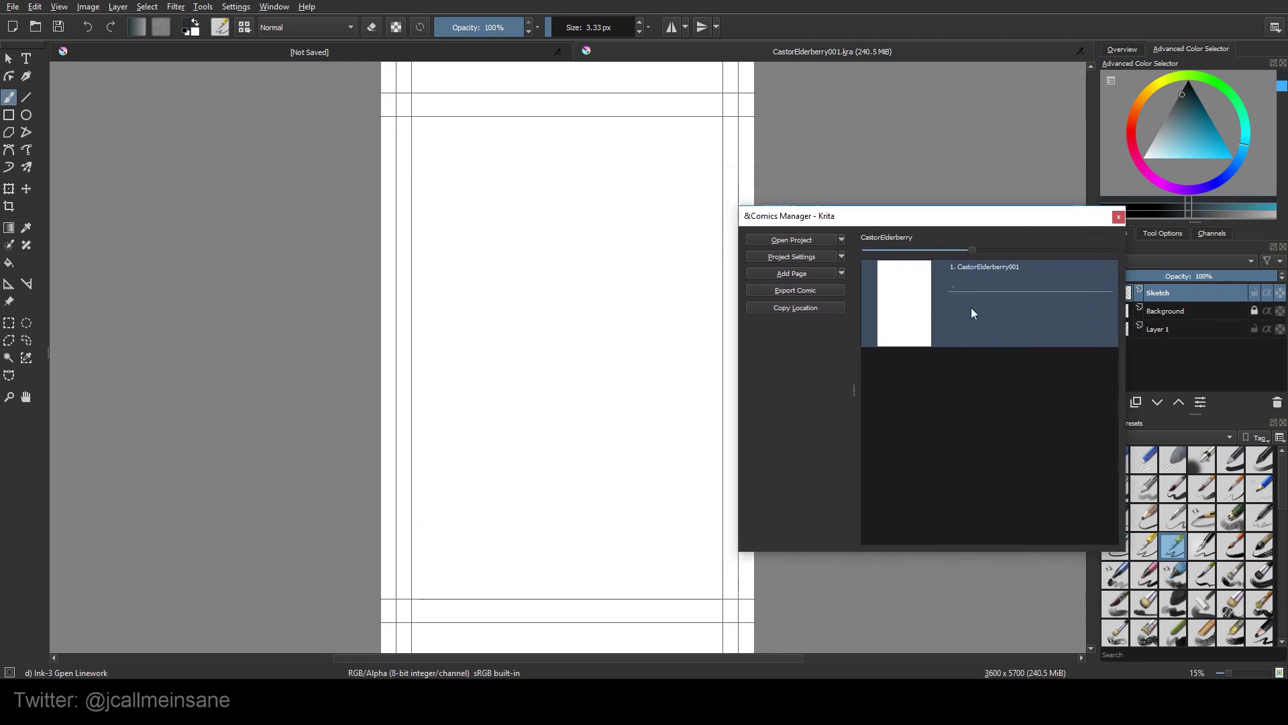
scroll(609, 462, "down", 1)
scroll(609, 462, "up", 1)
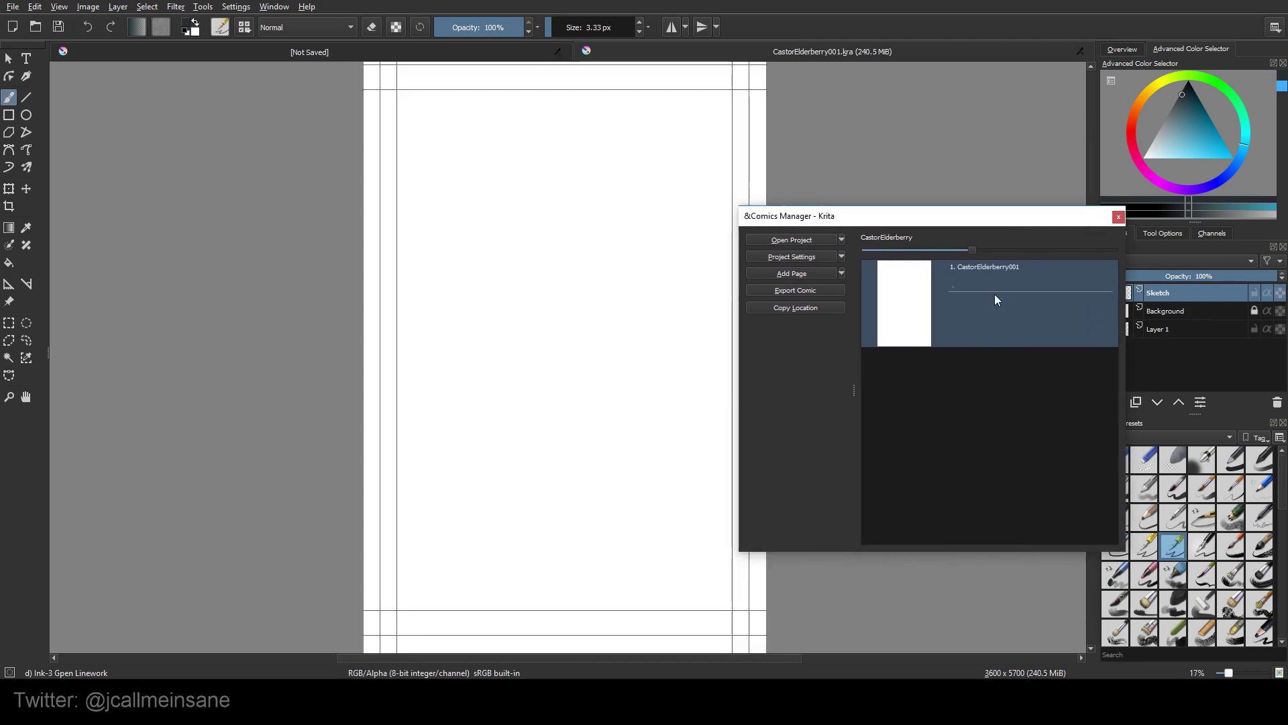
left_click_drag(1035, 221, 982, 151)
Step: On the Sketch layer, set black as foreground colour and sketch a round smiley face
left_click(1160, 330)
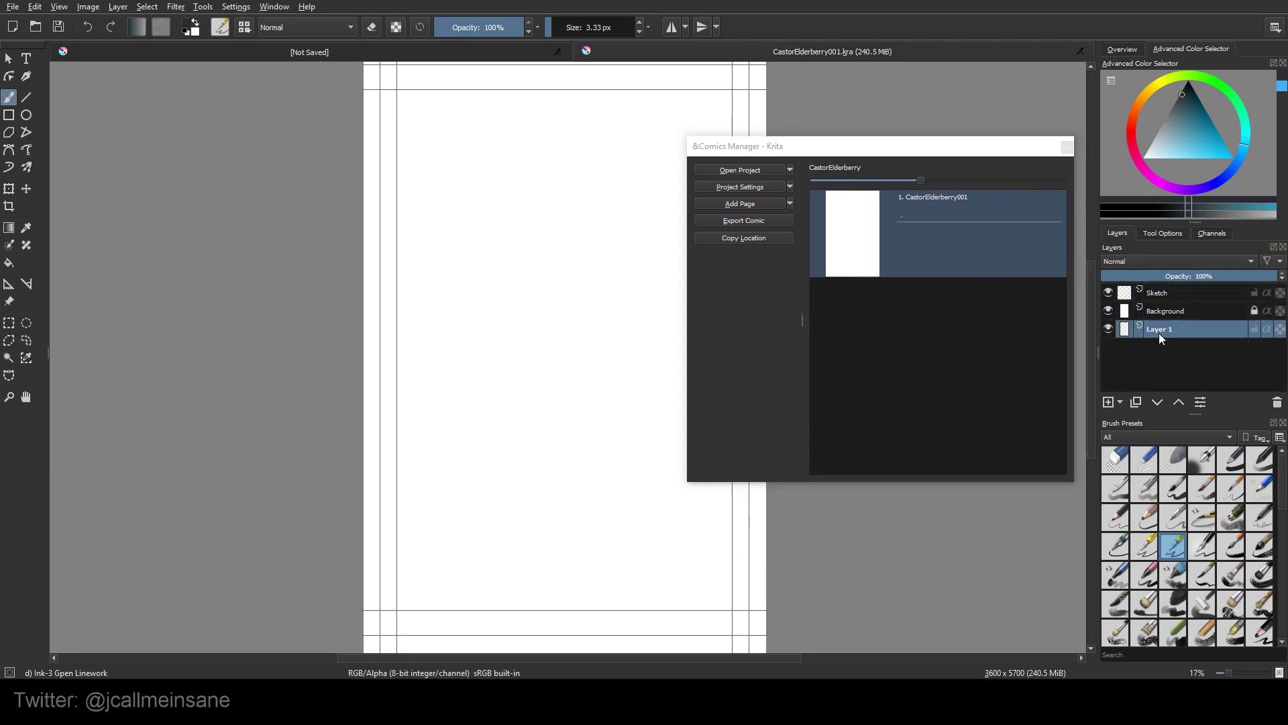
left_click(1167, 311)
left_click(1170, 290)
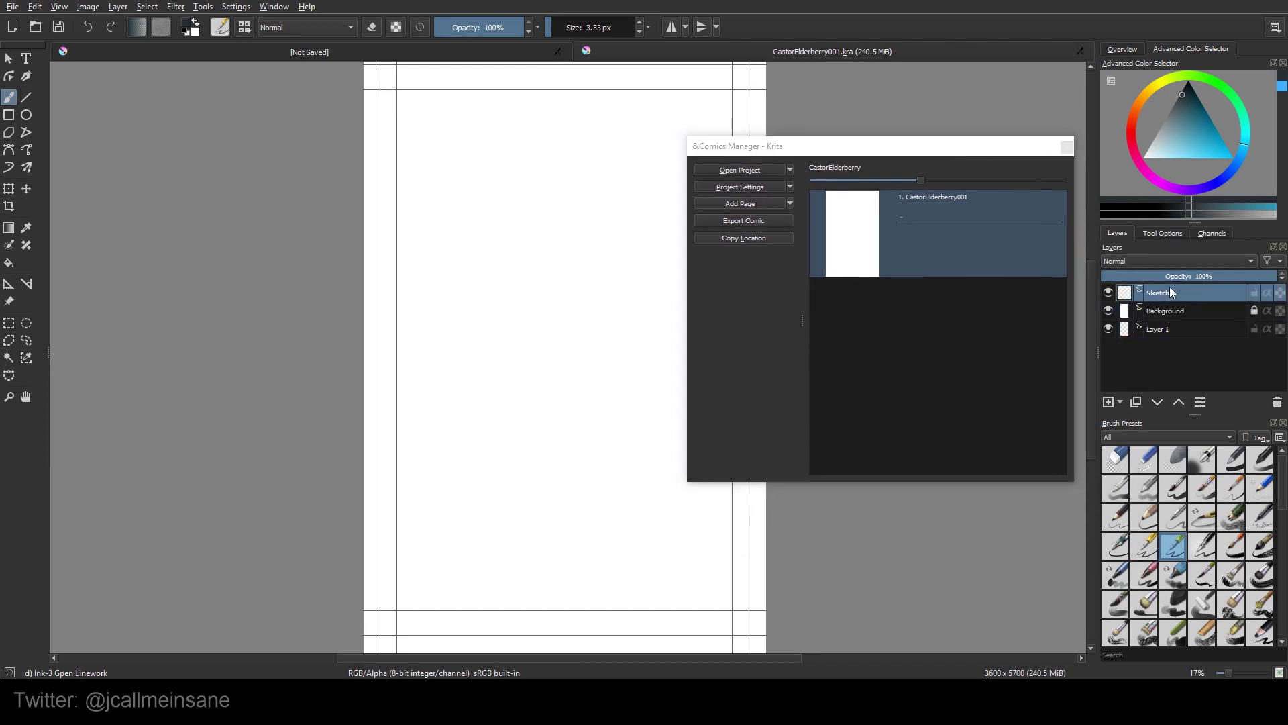
left_click(1196, 154)
left_click_drag(1199, 161, 1226, 195)
left_click_drag(1190, 118, 1180, 92)
right_click(556, 352)
left_click(624, 394)
mouse_move(482, 252)
left_mouse_down()
mouse_move(522, 289)
mouse_move(533, 277)
mouse_move(511, 308)
left_mouse_up()
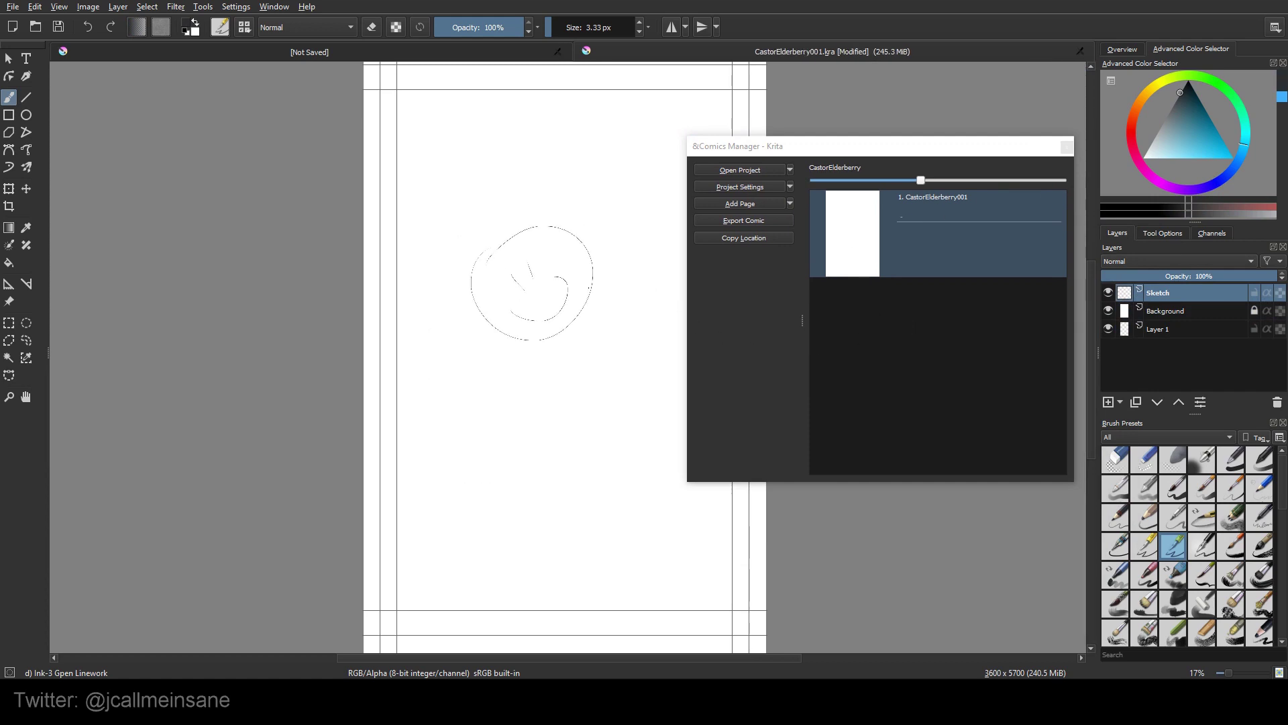
Step: Save the sketched page and close the blank unsaved document and the extra page view
left_click(14, 9)
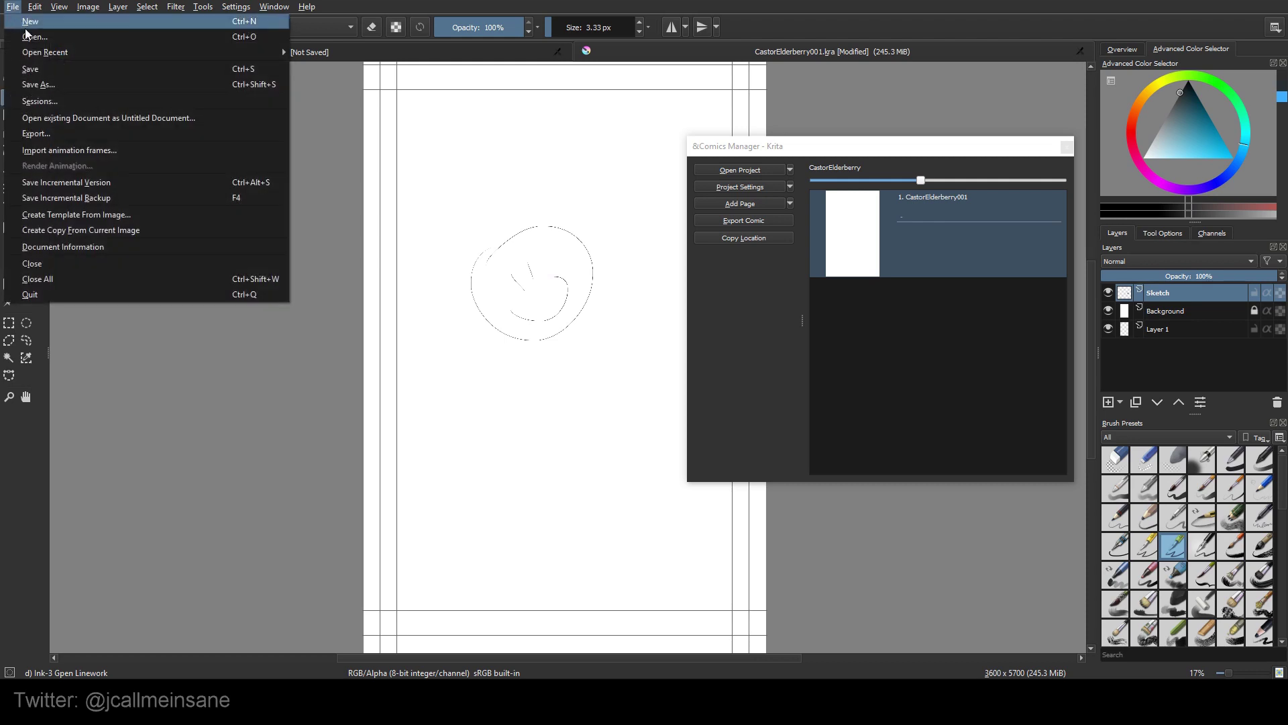
left_click(27, 72)
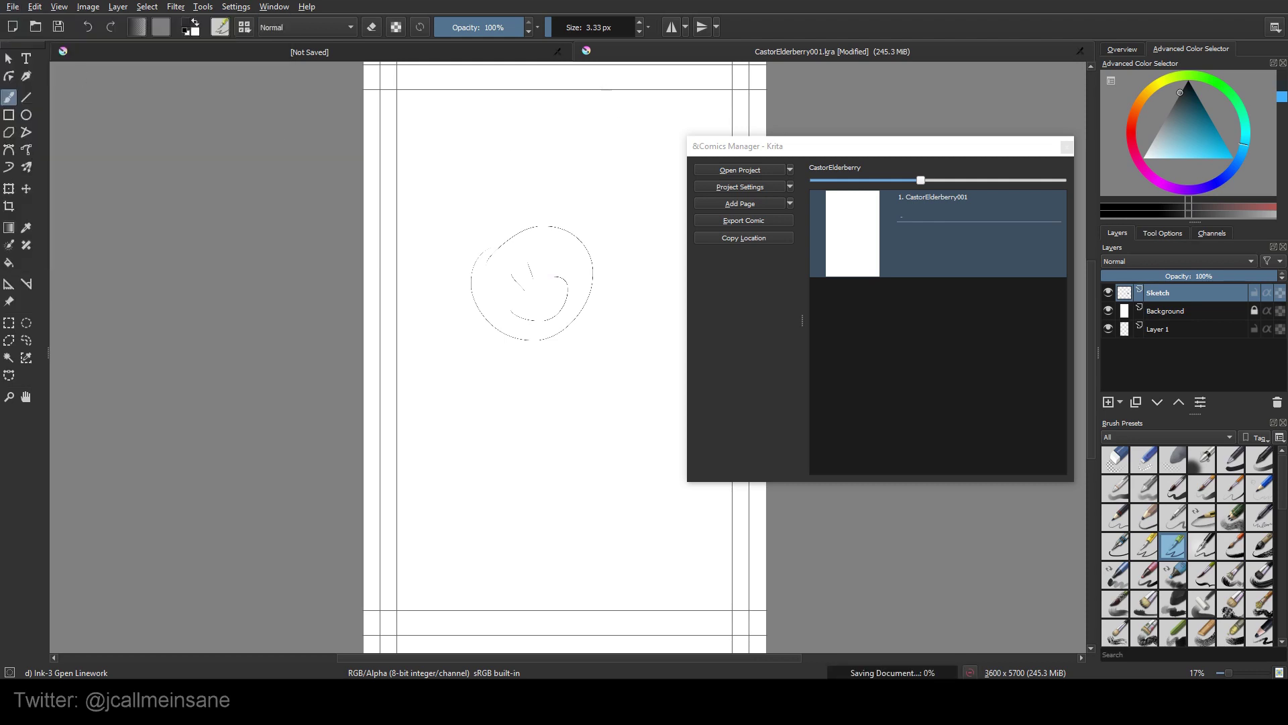
left_click(558, 51)
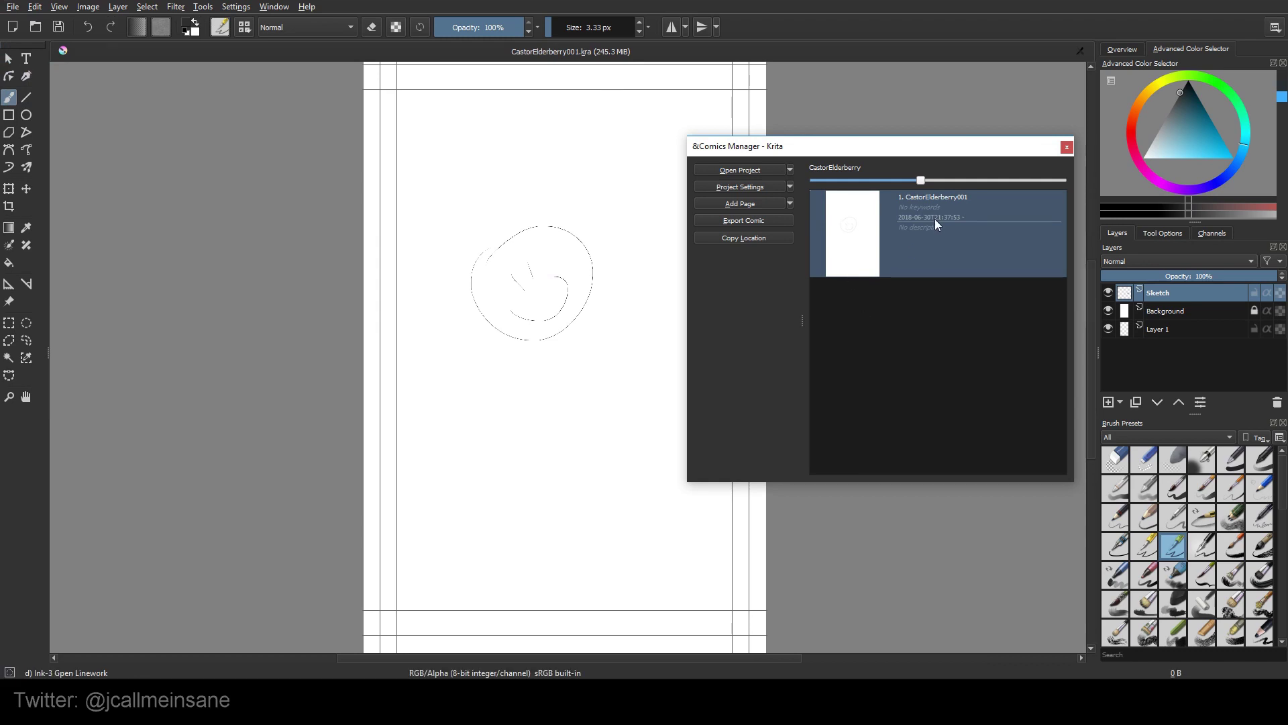
double_click(939, 219)
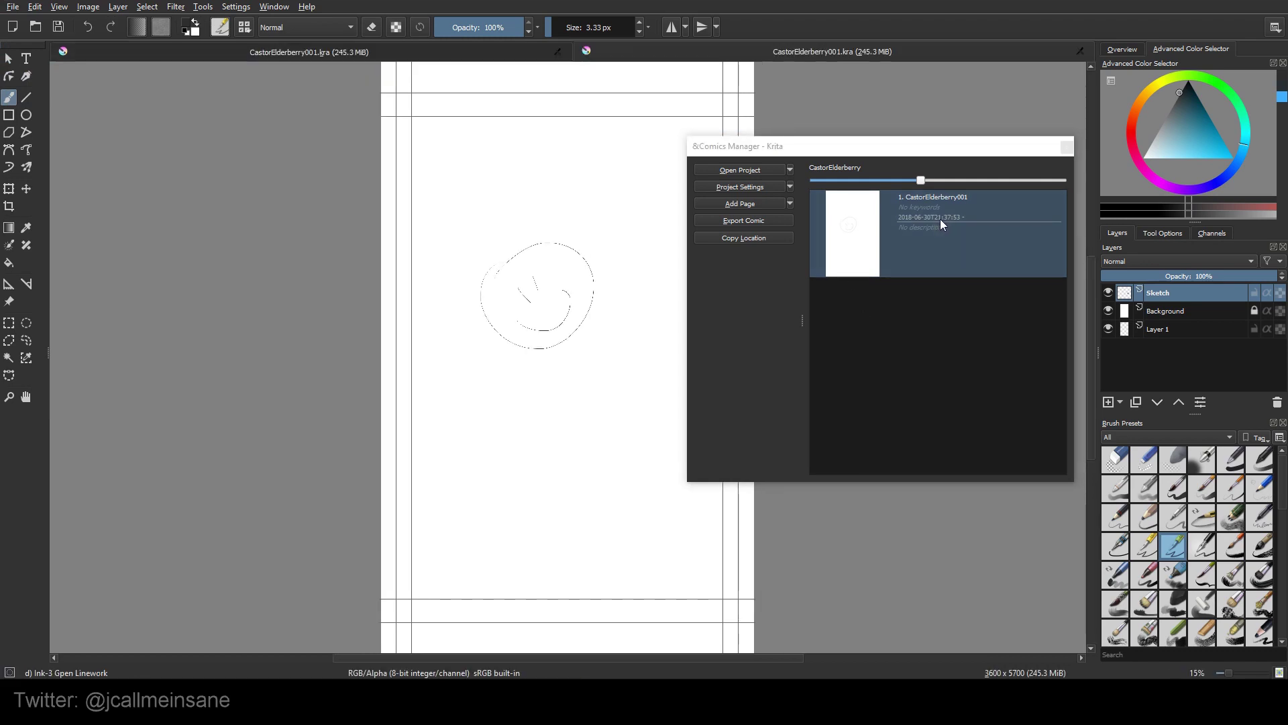
left_click(1079, 51)
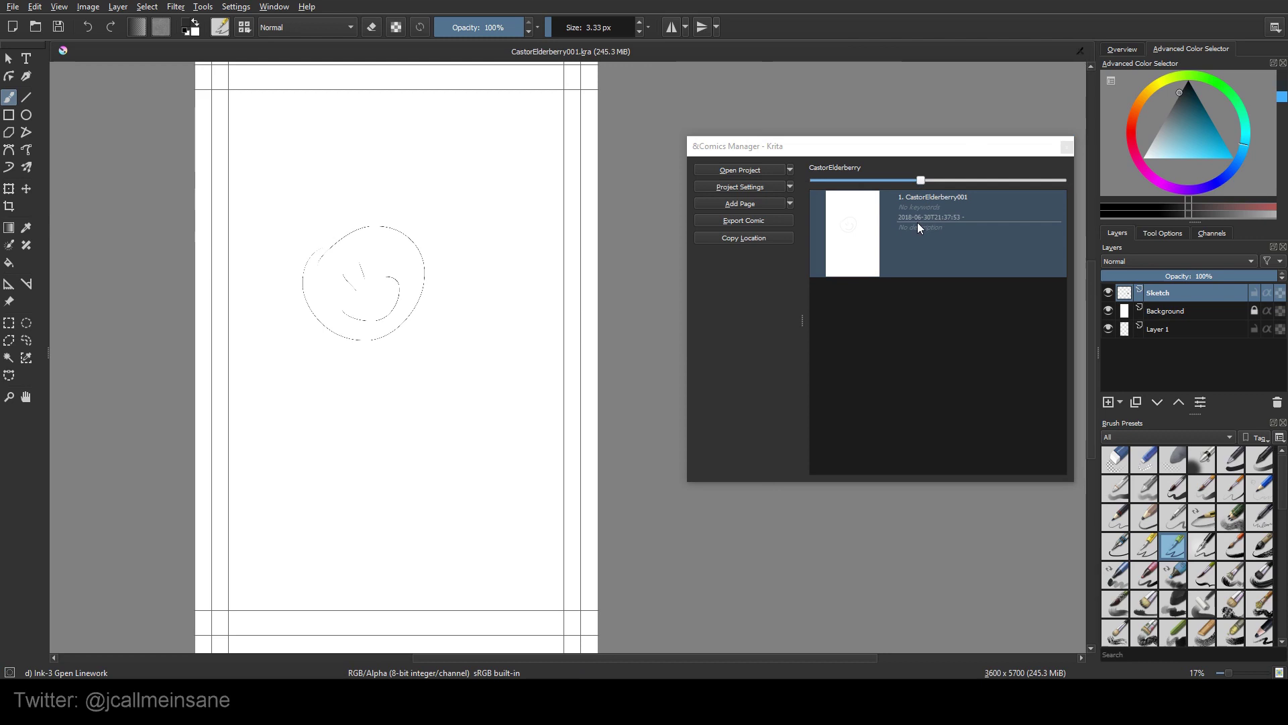
Step: Replace the faint sketch with a thick large-brush smiley outline, eyes and smile, and save
right_click(486, 344)
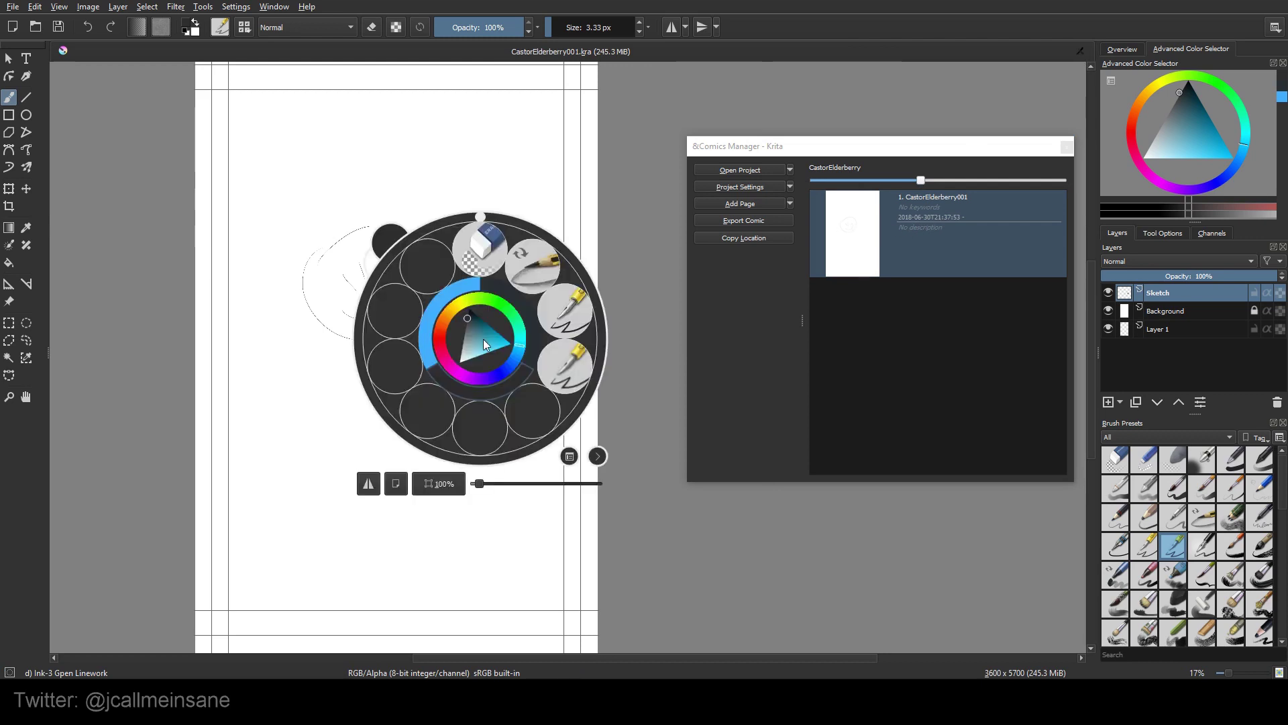
right_click(385, 383)
left_click_drag(384, 382, 381, 333)
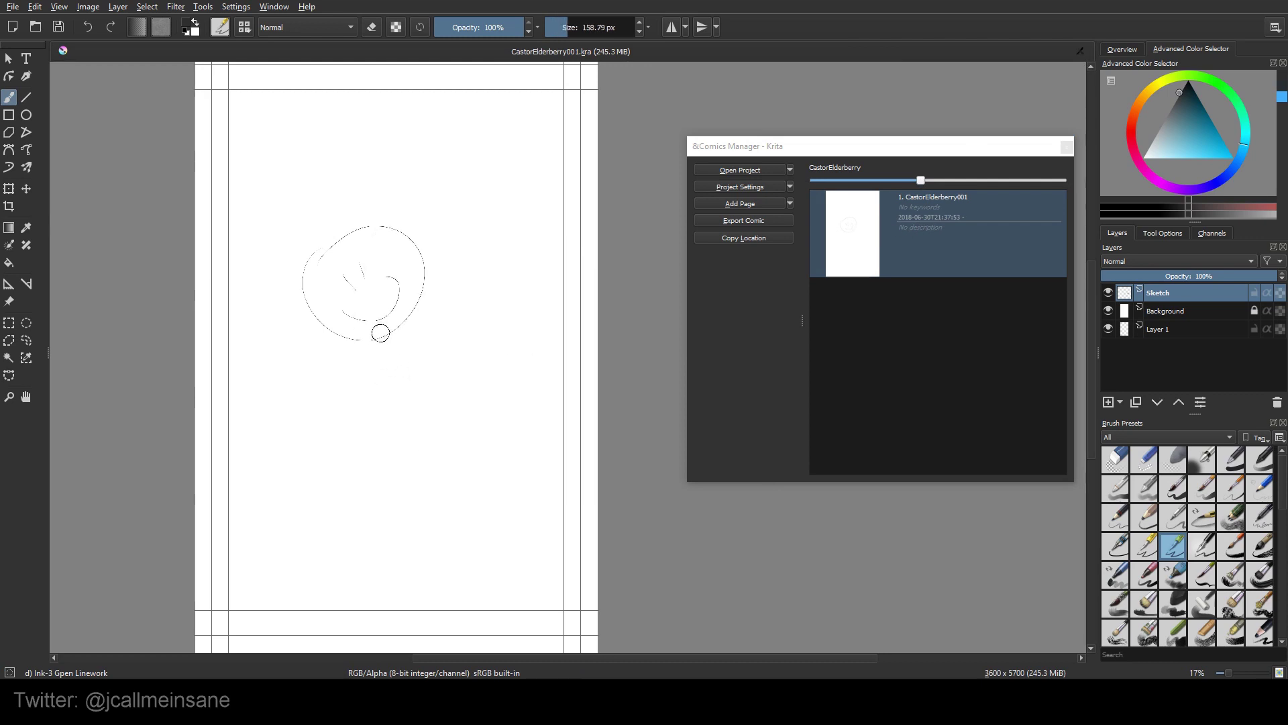
key("Delete")
mouse_move(314, 271)
left_mouse_down()
mouse_move(393, 221)
mouse_move(303, 299)
mouse_move(356, 310)
left_mouse_up()
mouse_move(361, 267)
left_mouse_down()
mouse_move(374, 286)
mouse_move(361, 350)
left_mouse_up()
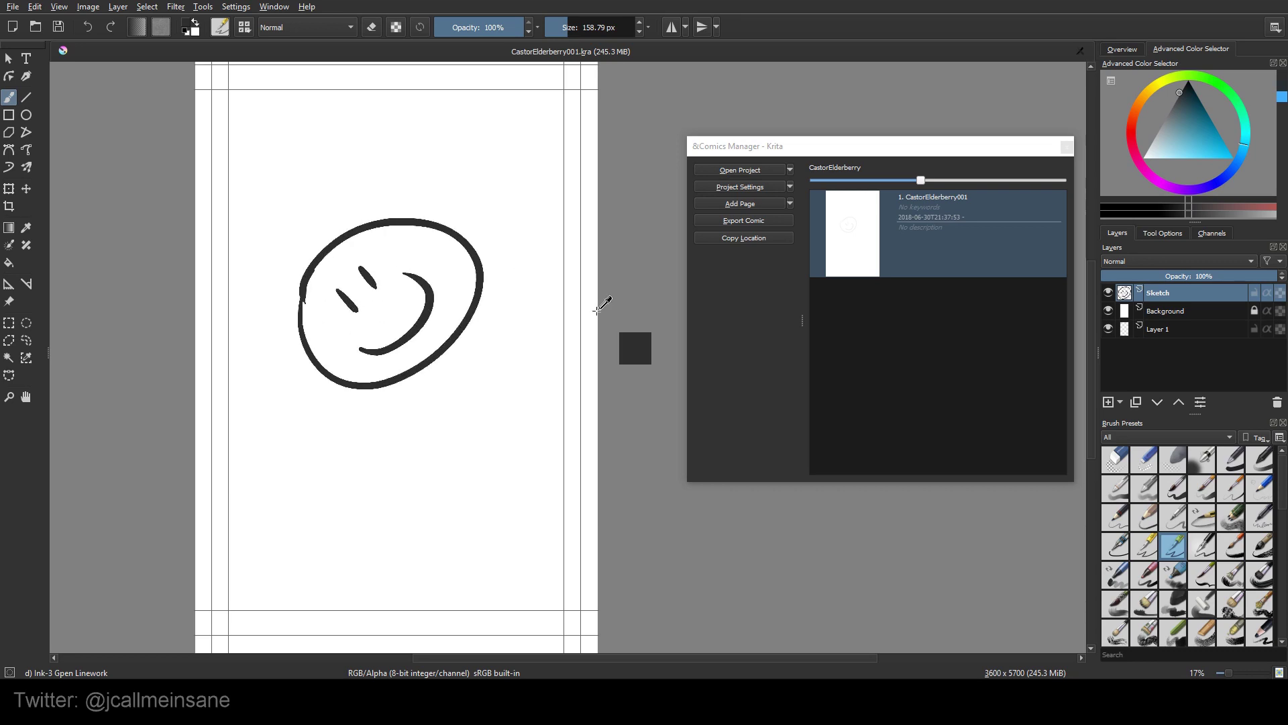
key("ctrl+s")
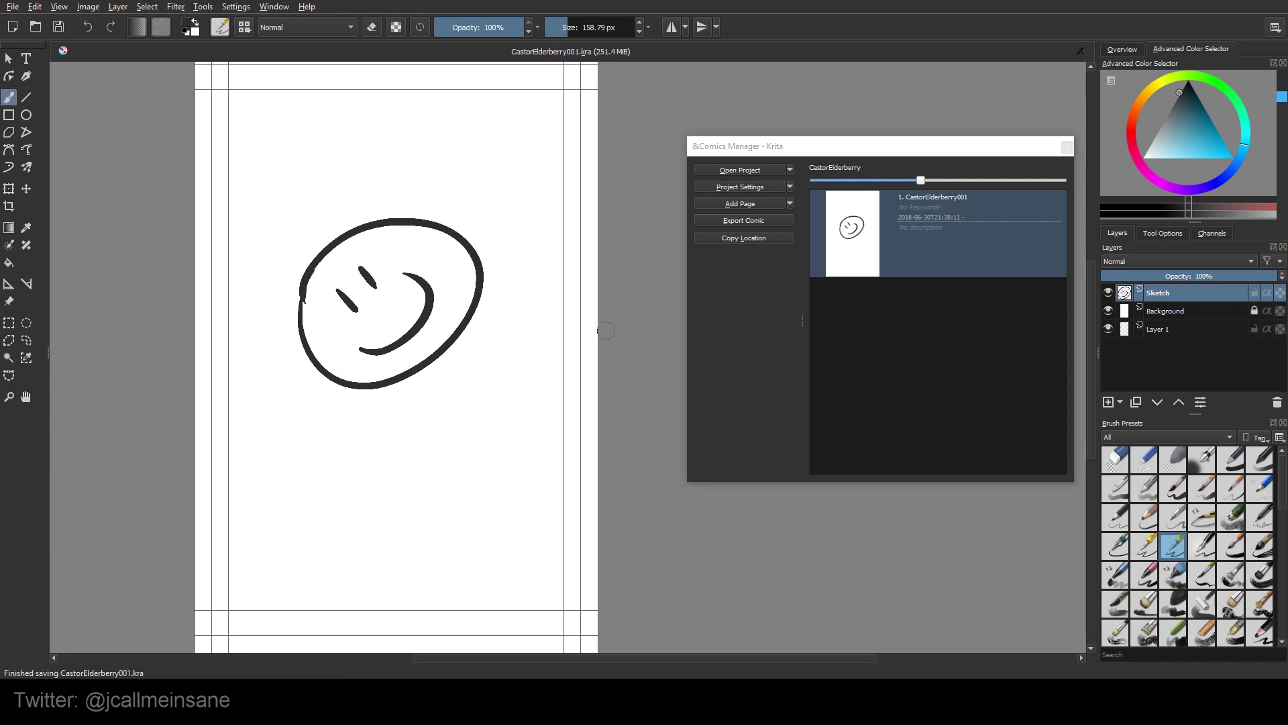
left_click_drag(916, 150, 862, 163)
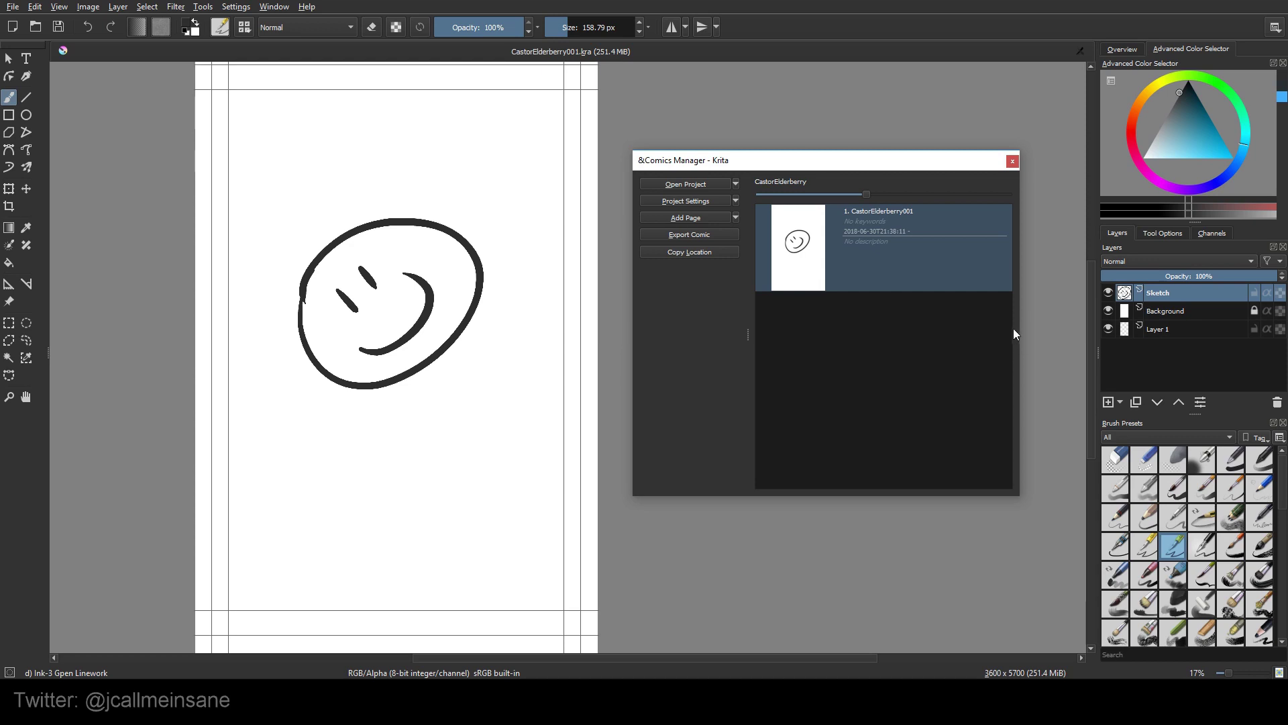
Step: Enter 'Smiley Splash Page' as the description in Document Information and confirm
left_click(40, 9)
mouse_move(12, 6)
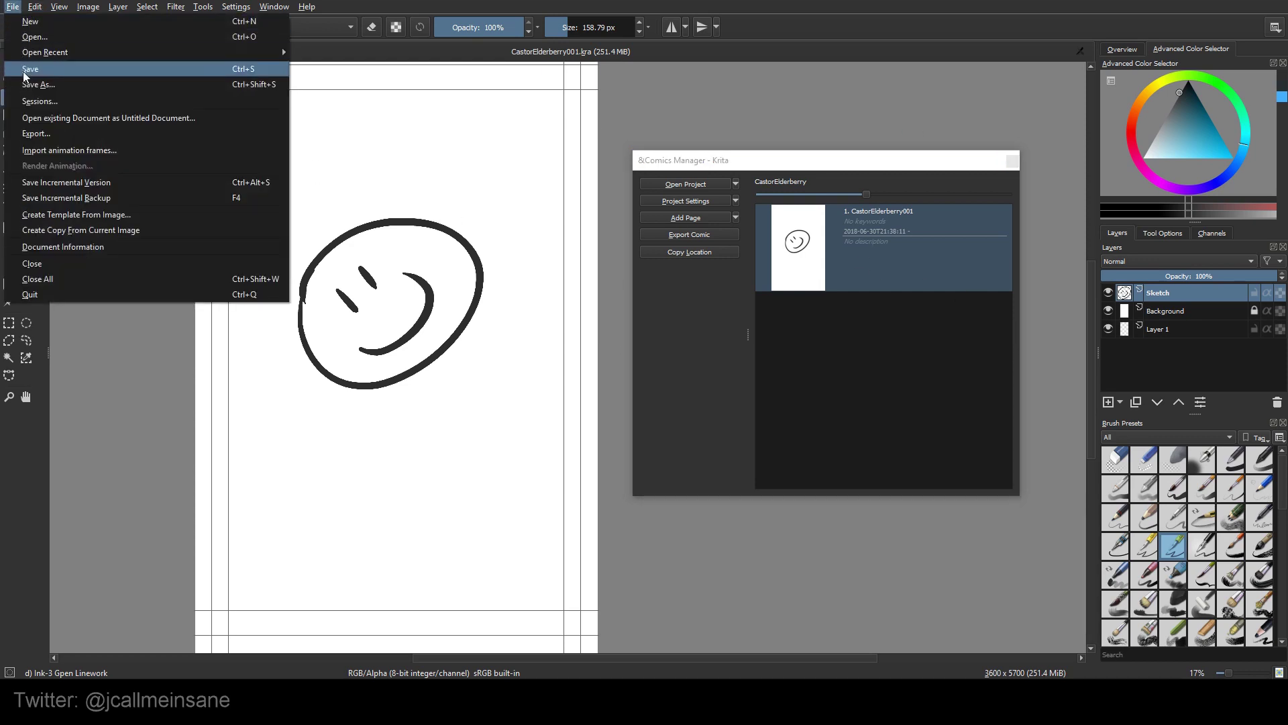
left_click(80, 246)
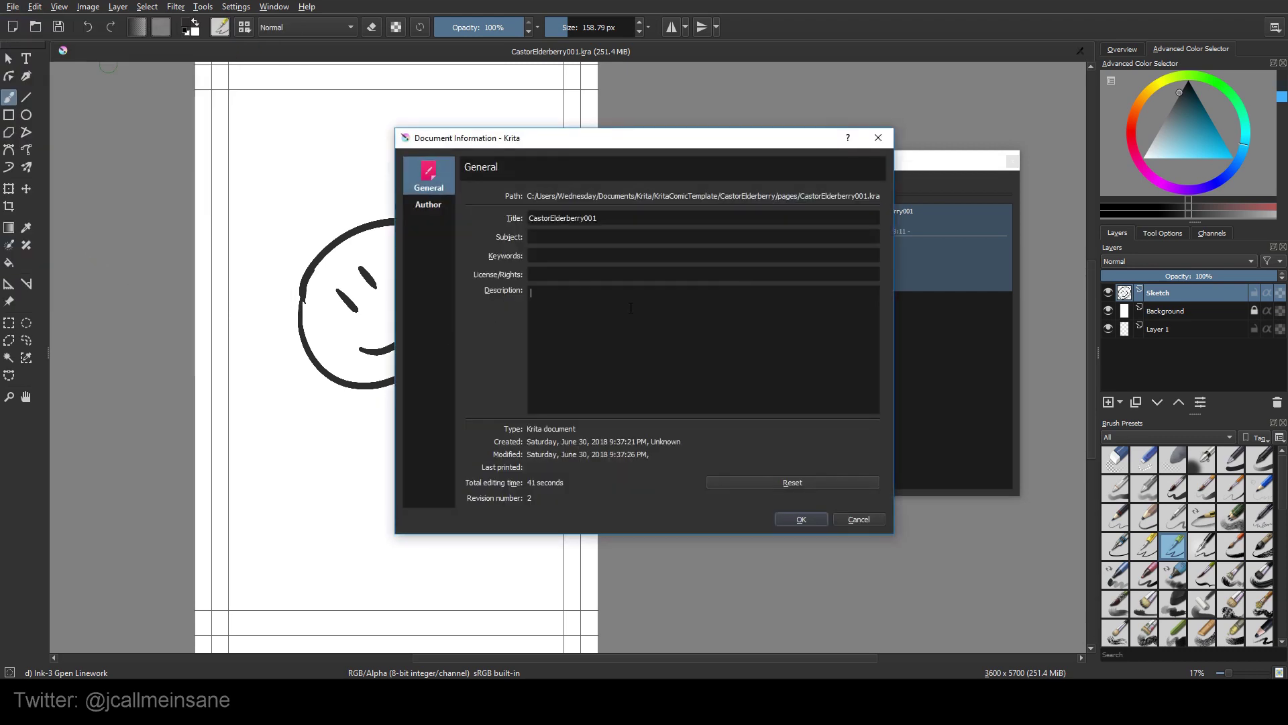
left_click(644, 305)
type("Smiley Sp")
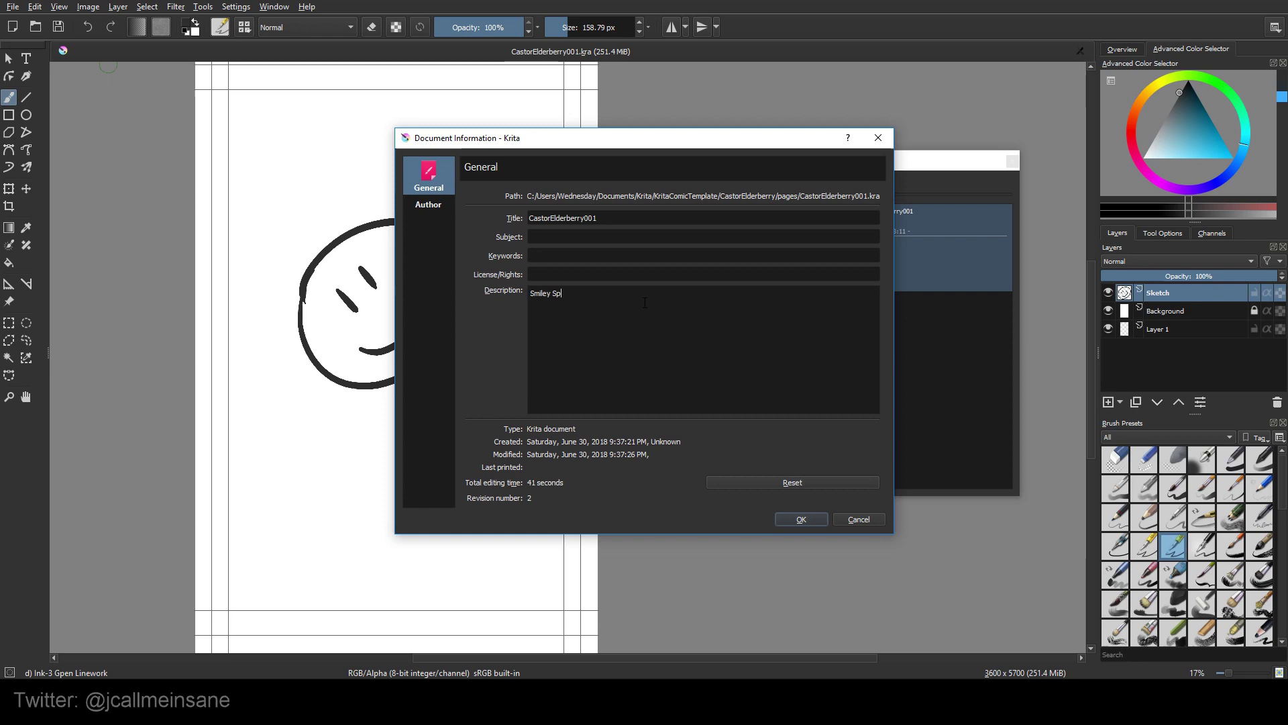
type("lash Page")
left_click(805, 520)
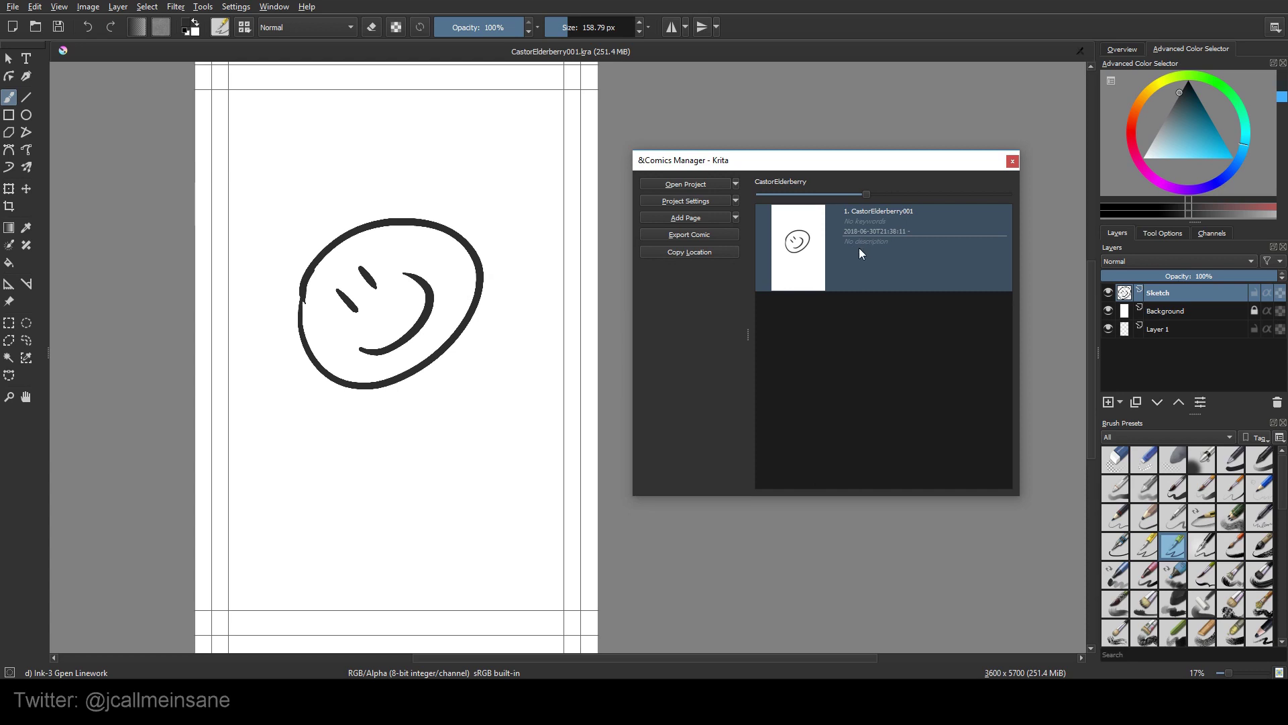
Step: Add a blank second page, CastorElderberry002, to the comic project
left_click(735, 217)
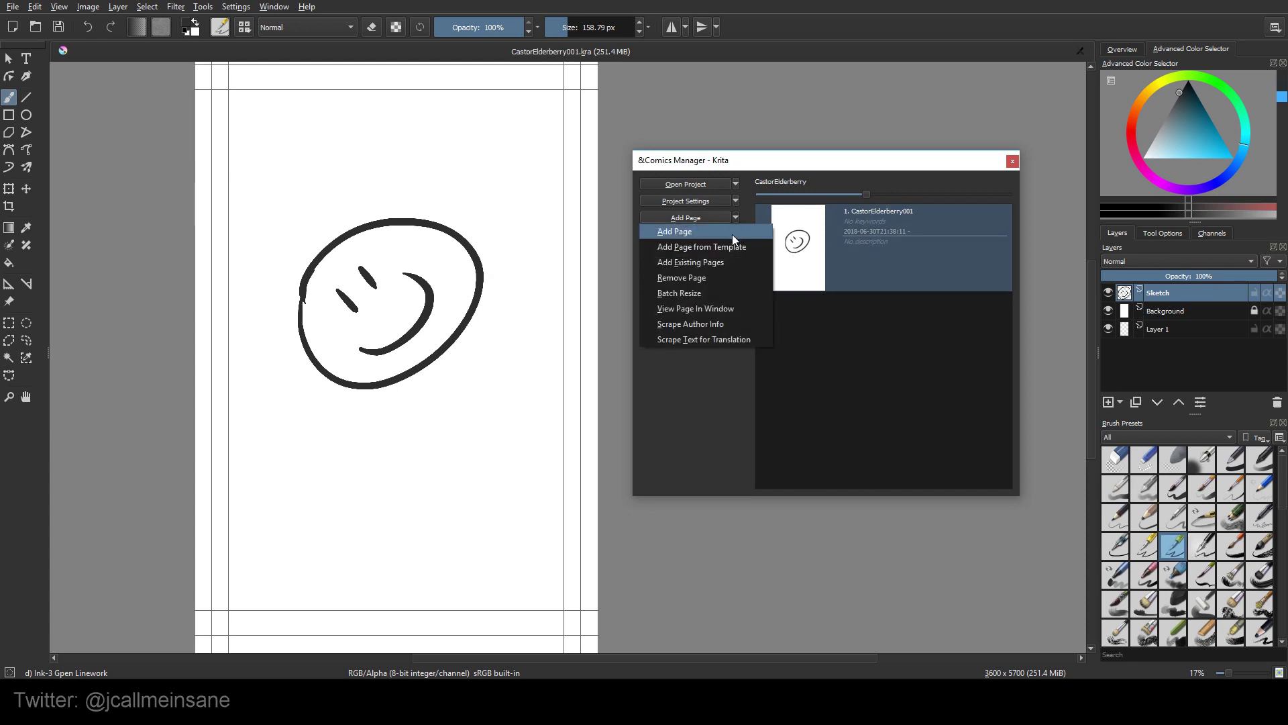
left_click(733, 233)
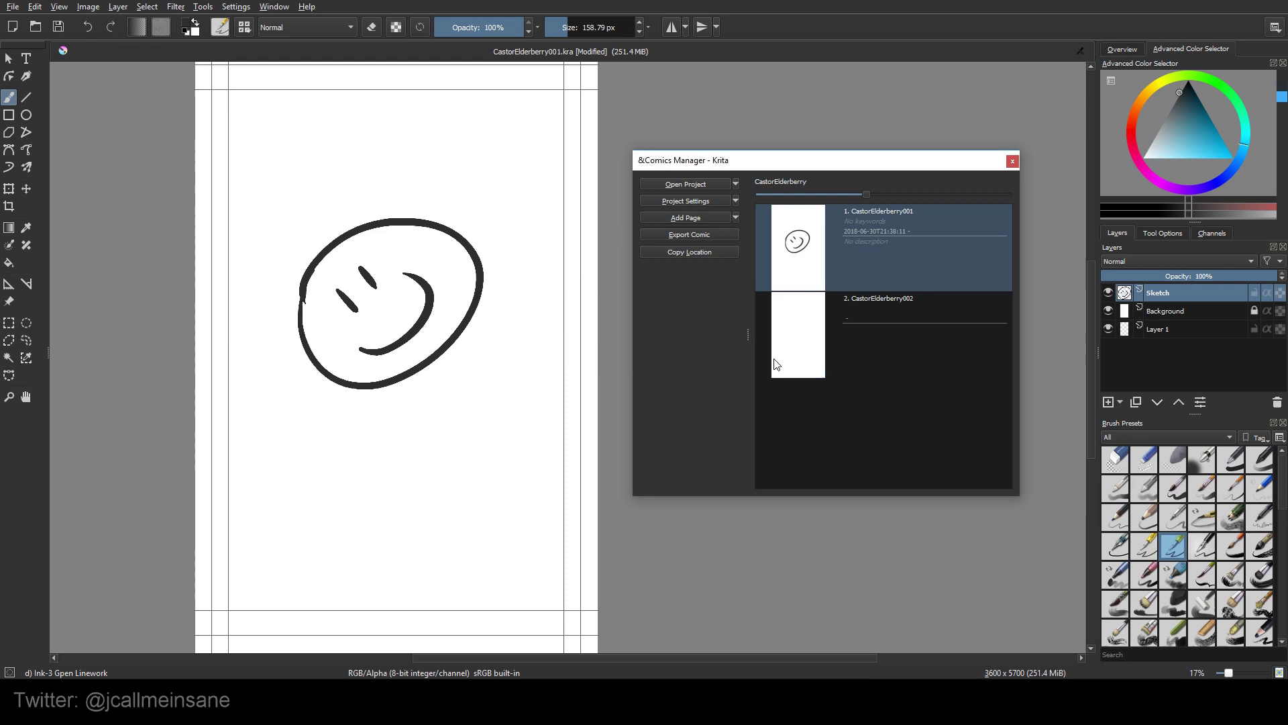
left_click(848, 372)
left_click(899, 248)
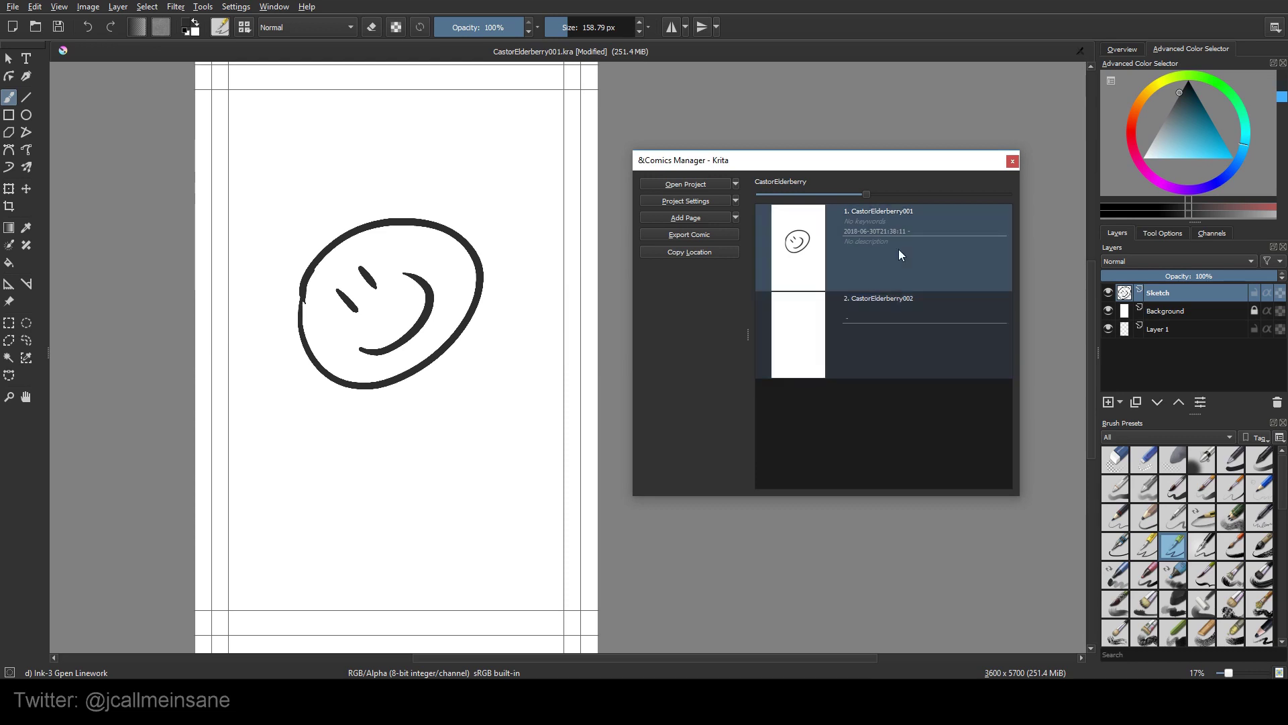
Step: Open page 1 in its own view, move the Comics Manager aside, and open File Explorer
double_click(866, 216)
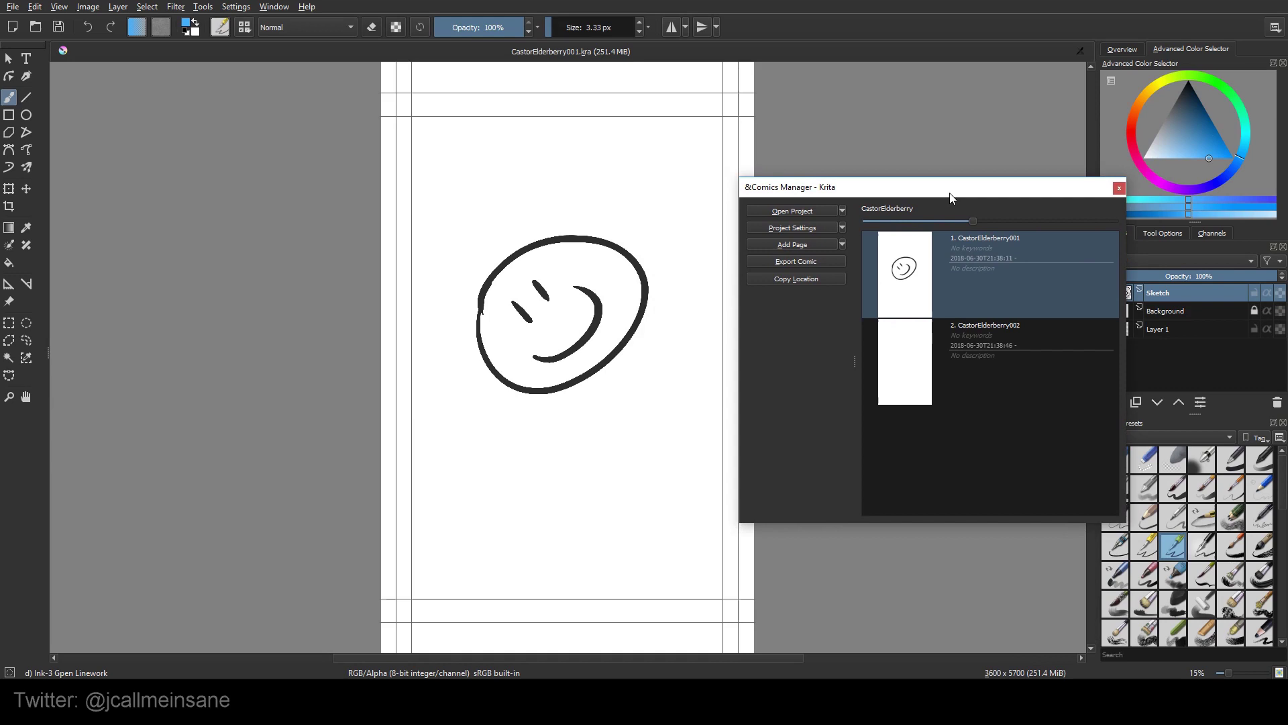
left_click(989, 349)
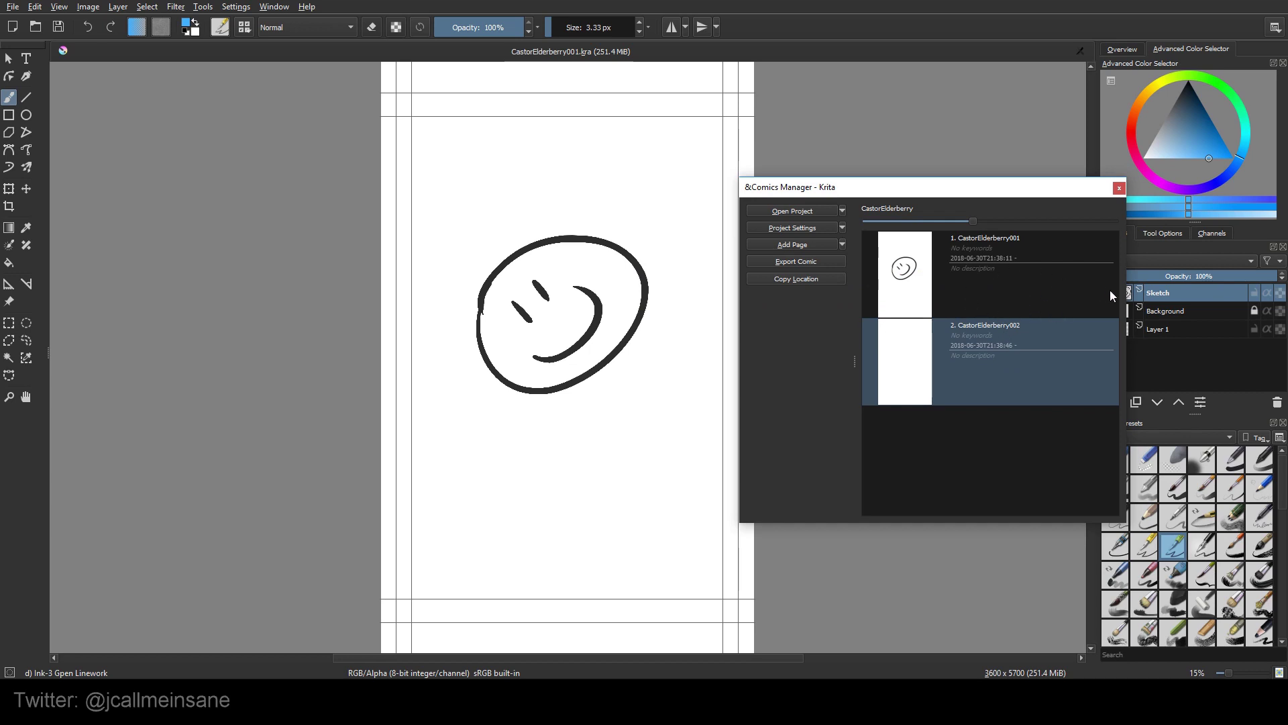
left_click_drag(1013, 194, 967, 220)
left_click(879, 295)
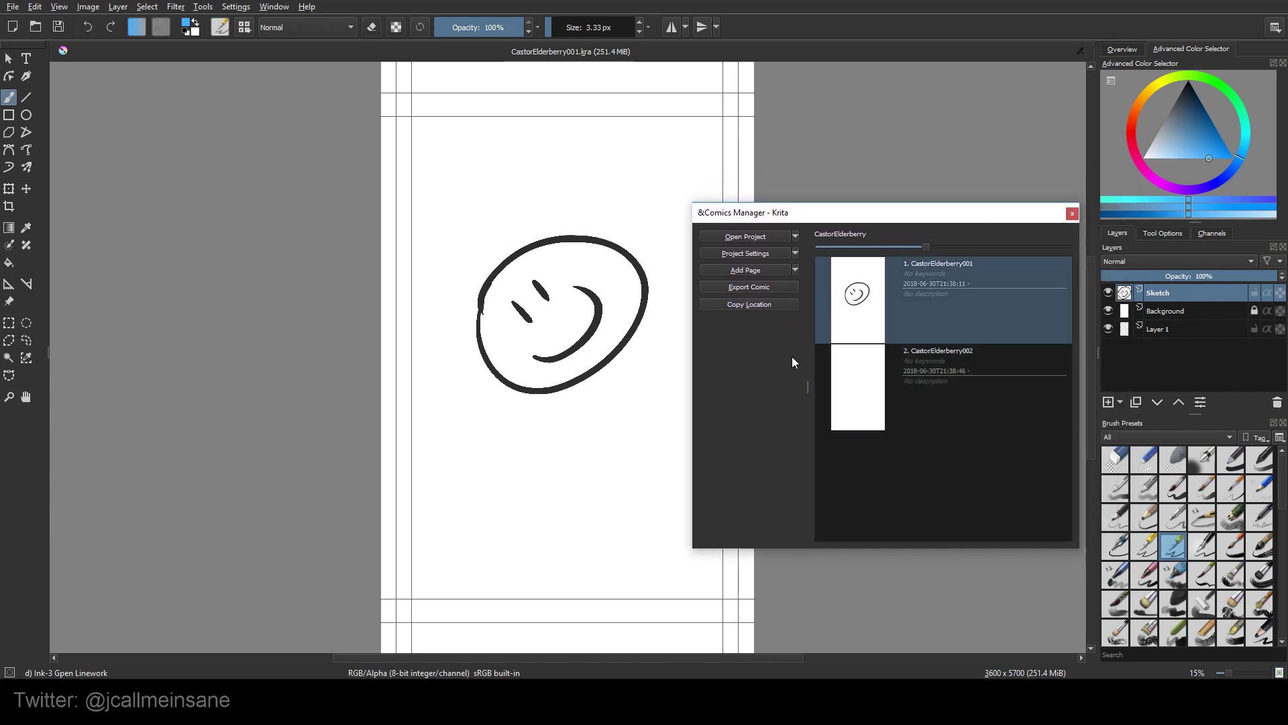
right_click(881, 291)
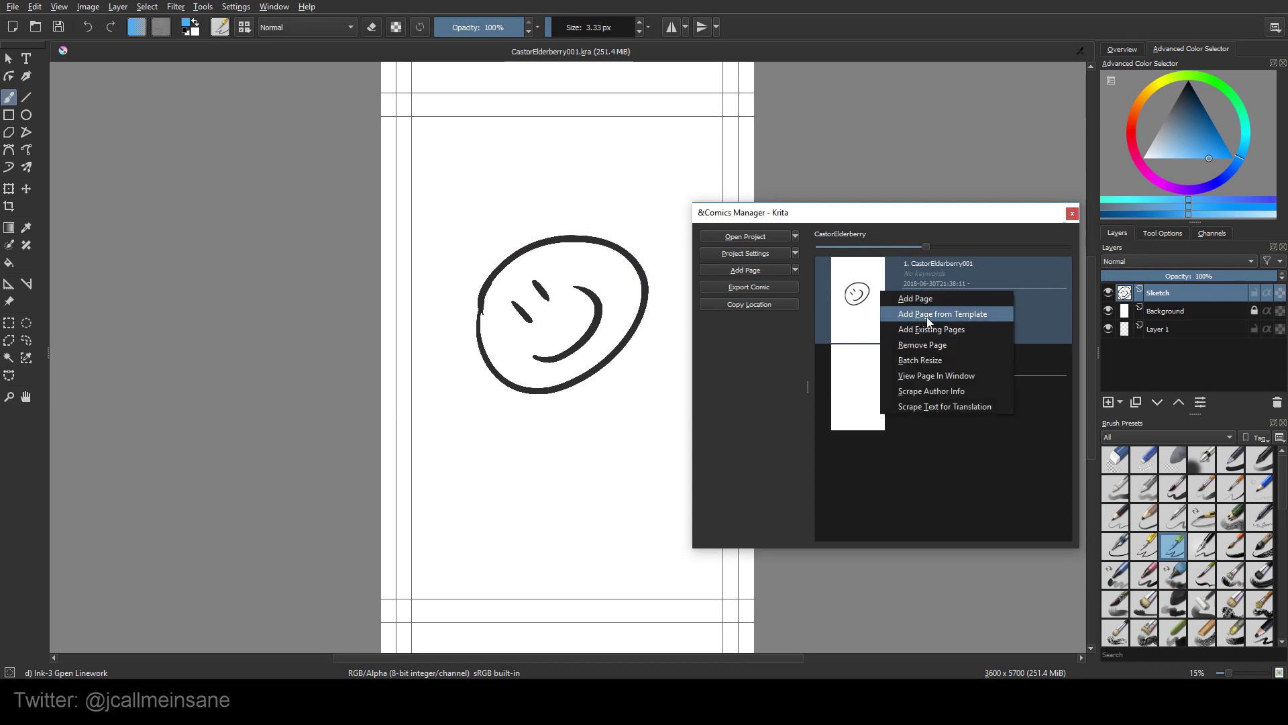
left_click(938, 454)
key("super+e")
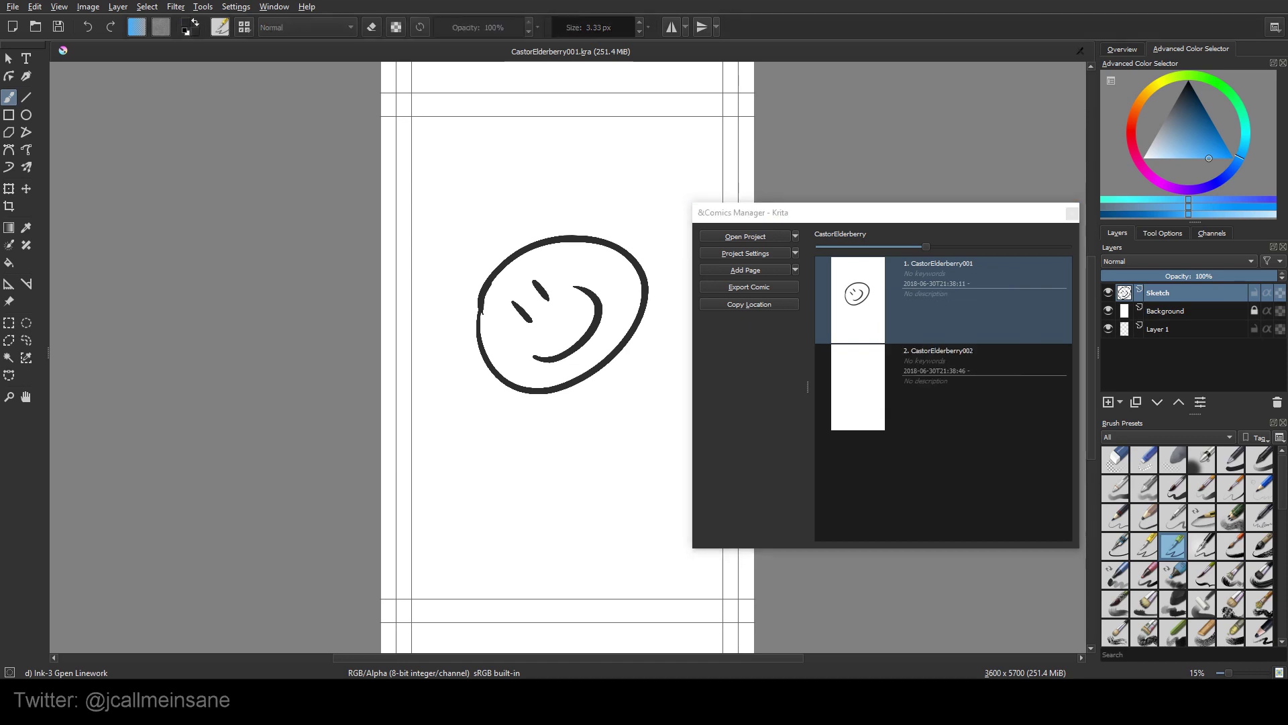
Step: Browse Documents > Krita > KritaComicTemplate > CastorElderberry > pages, then back up to Krita
left_click(161, 293)
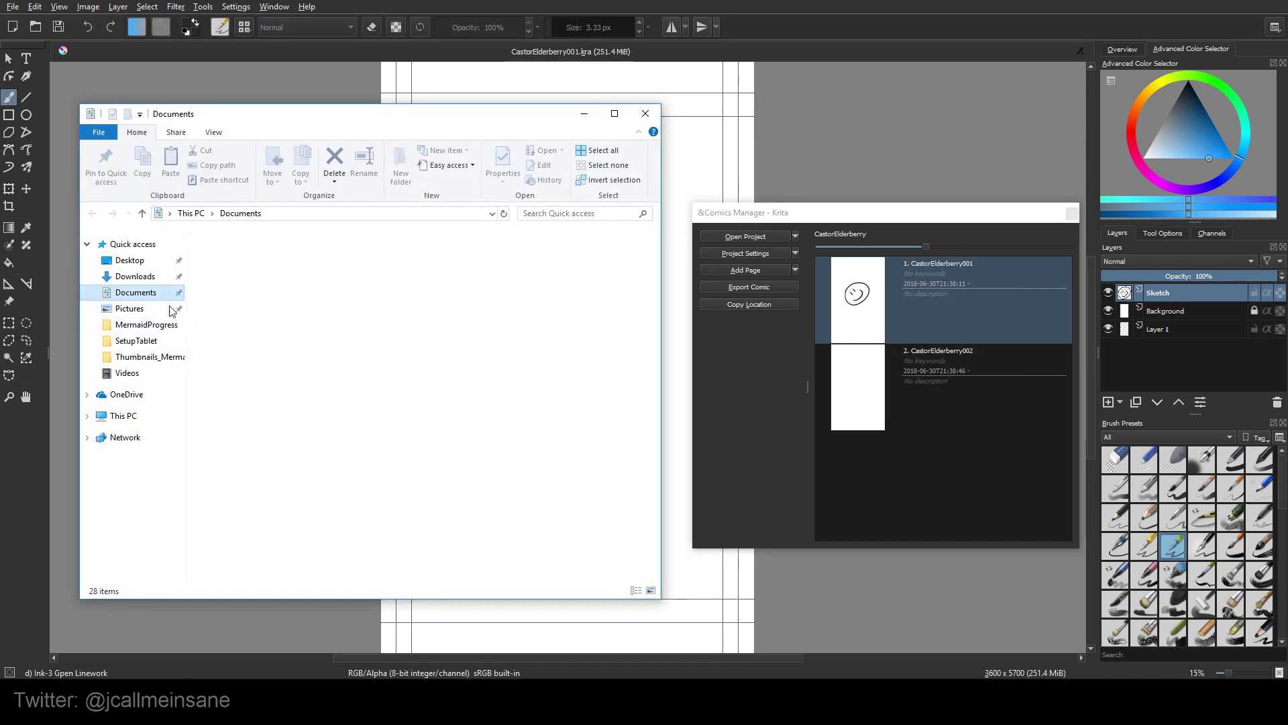
double_click(265, 340)
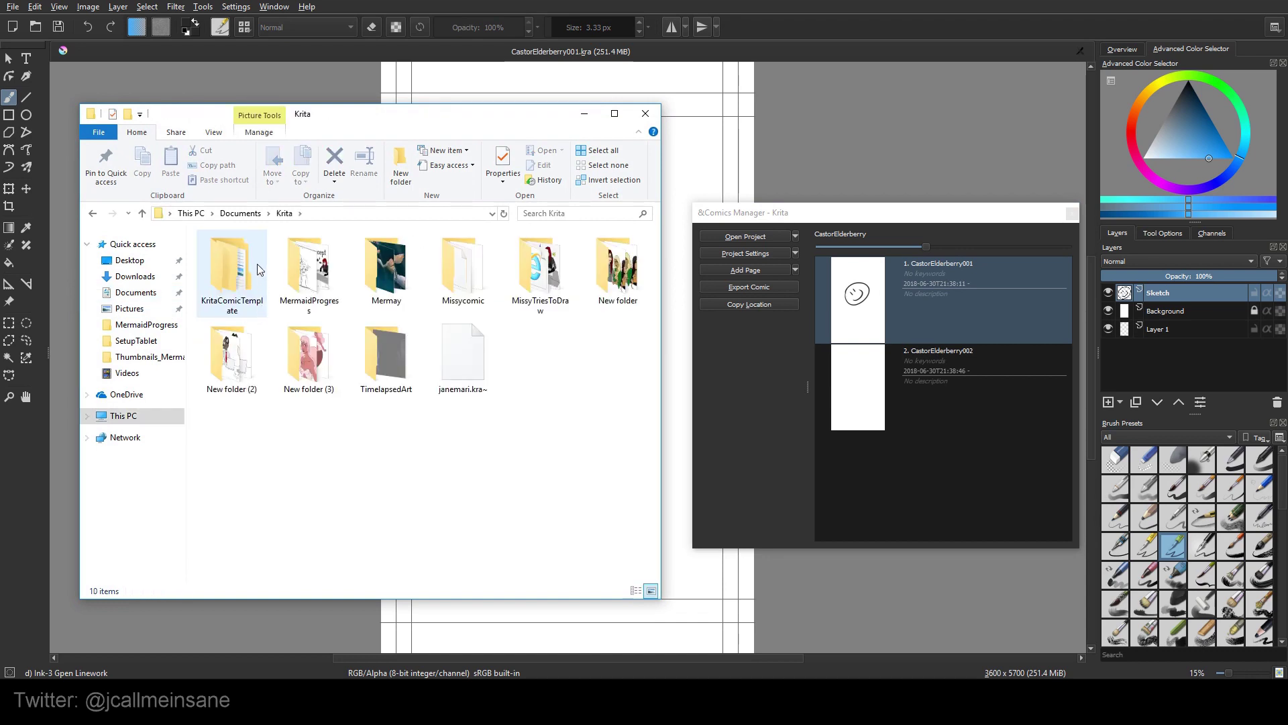
double_click(257, 264)
double_click(247, 259)
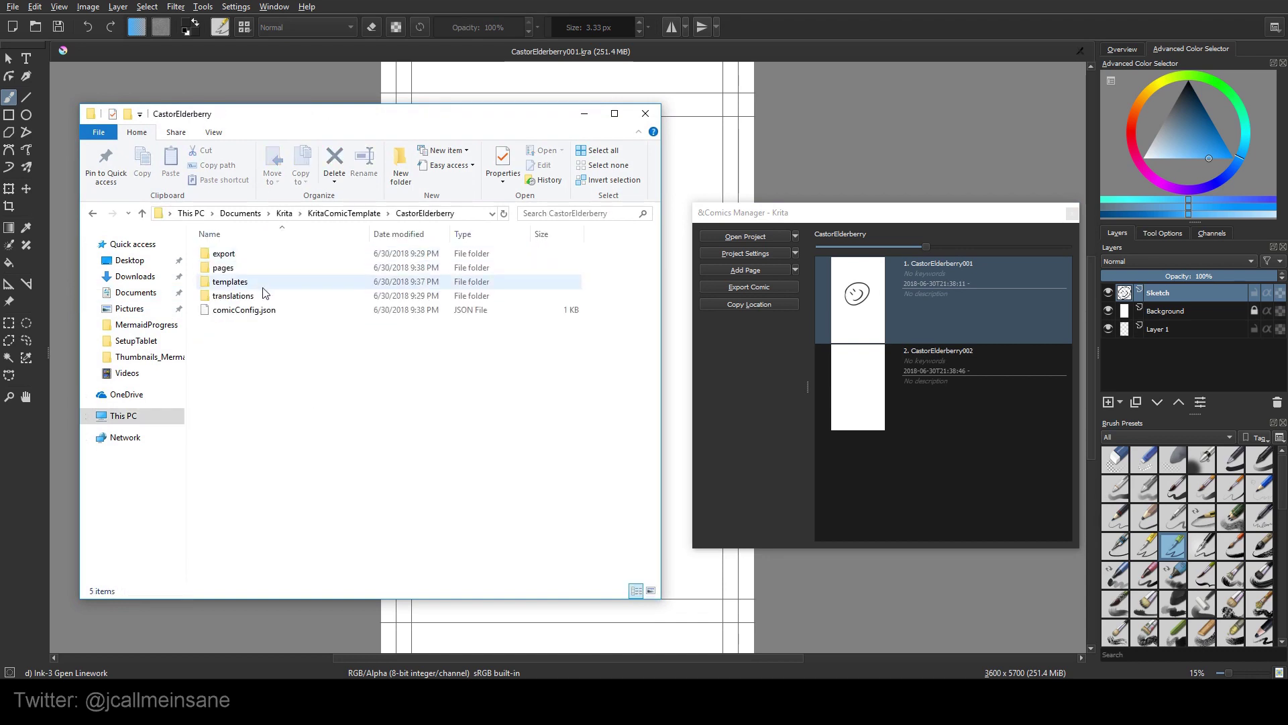
double_click(253, 263)
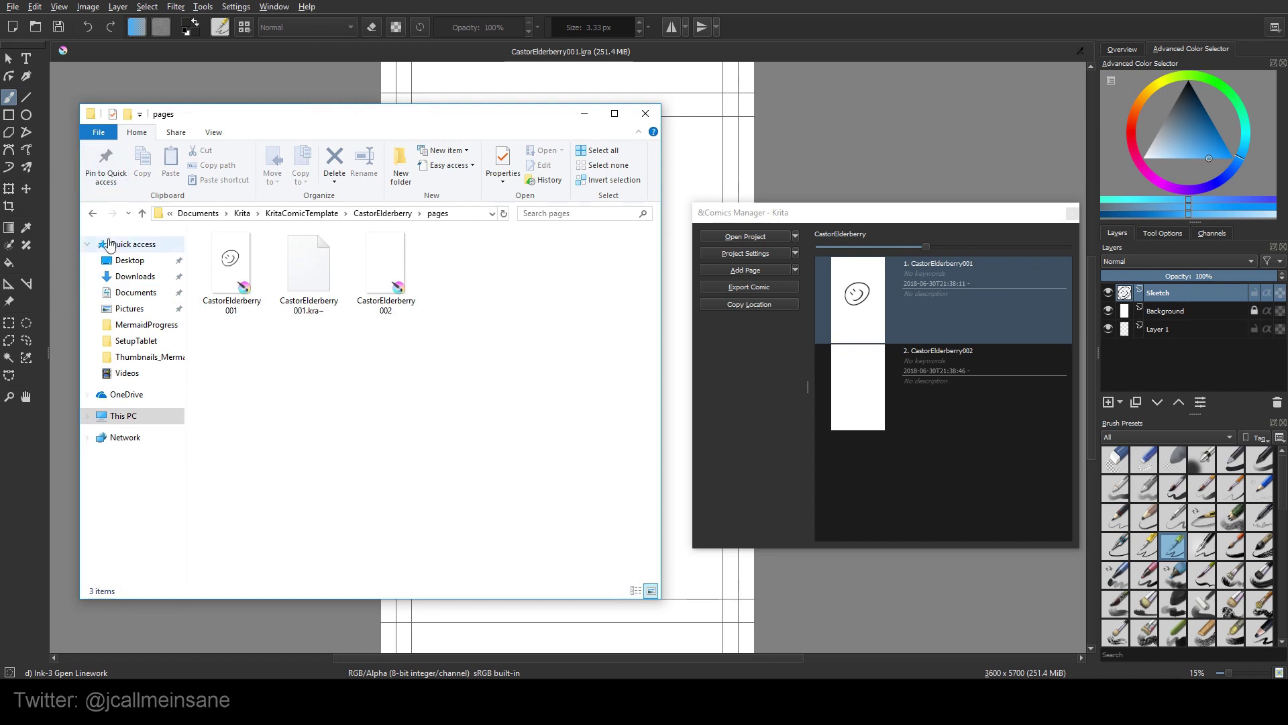
left_click(95, 215)
left_click(96, 215)
left_click(96, 214)
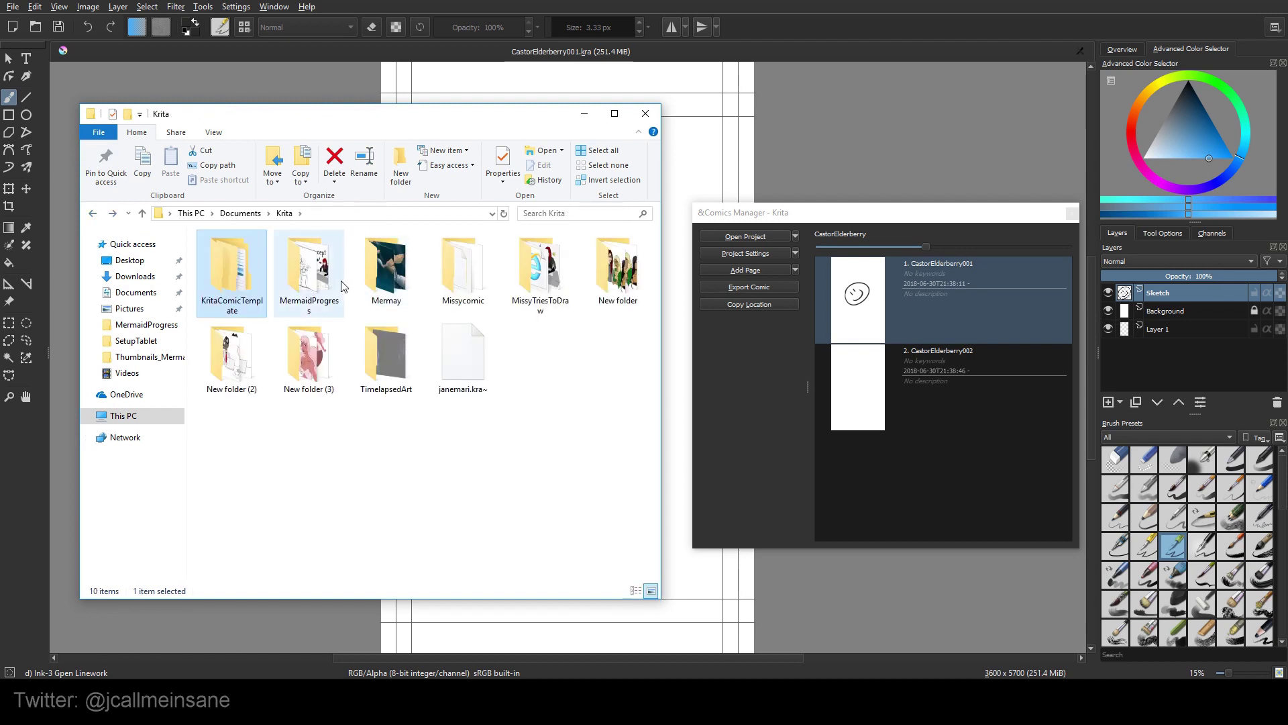
Step: Open Missycomic's Page1 folder holding Page01_._001
left_click(496, 306)
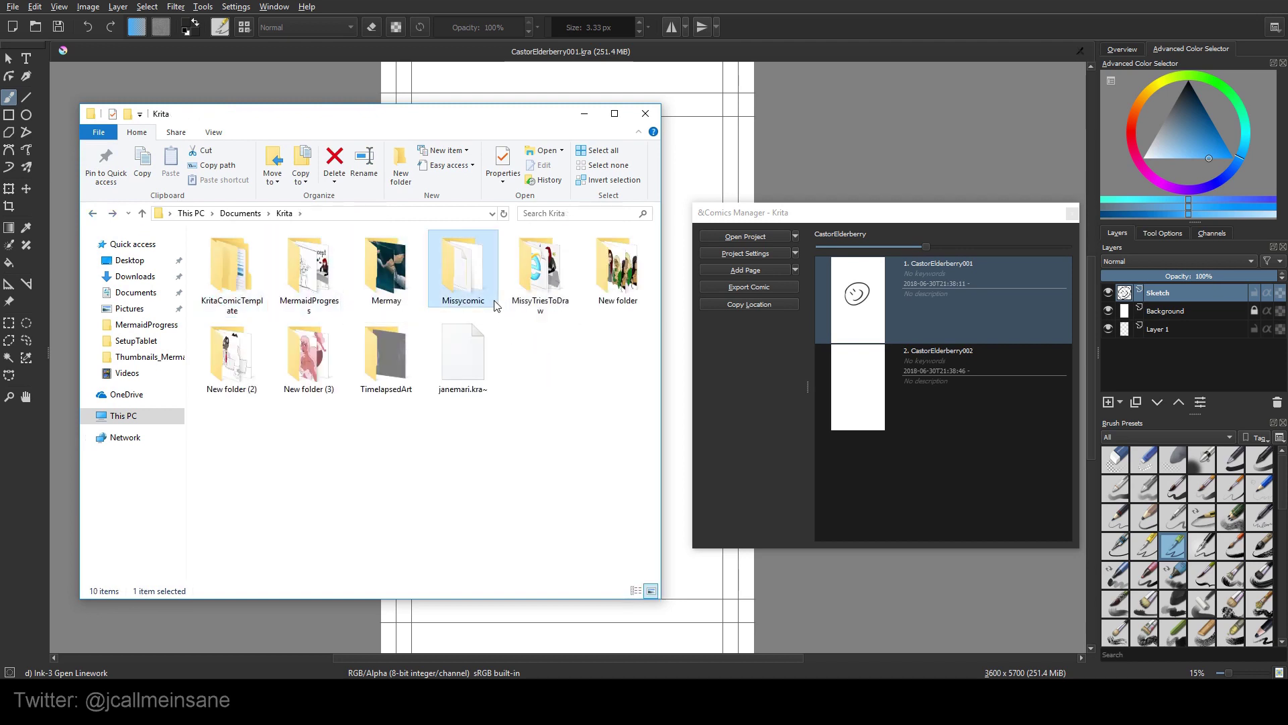
double_click(496, 306)
left_click(248, 269)
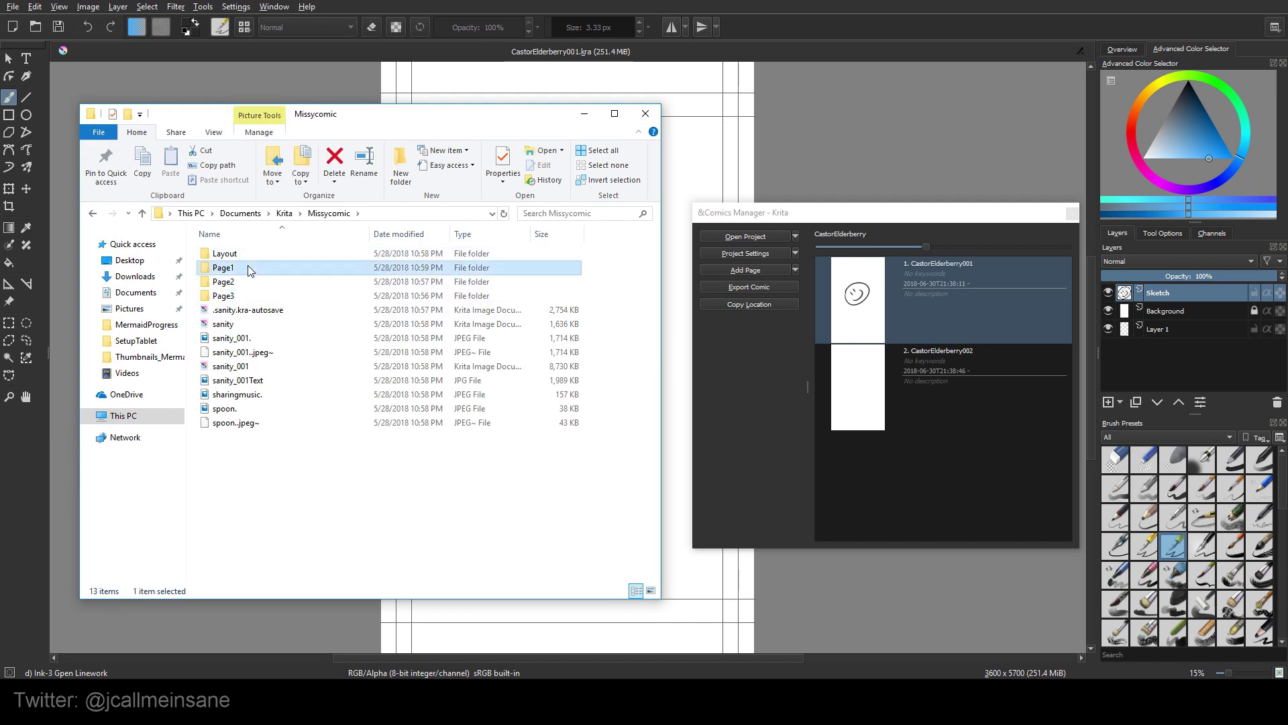
double_click(248, 269)
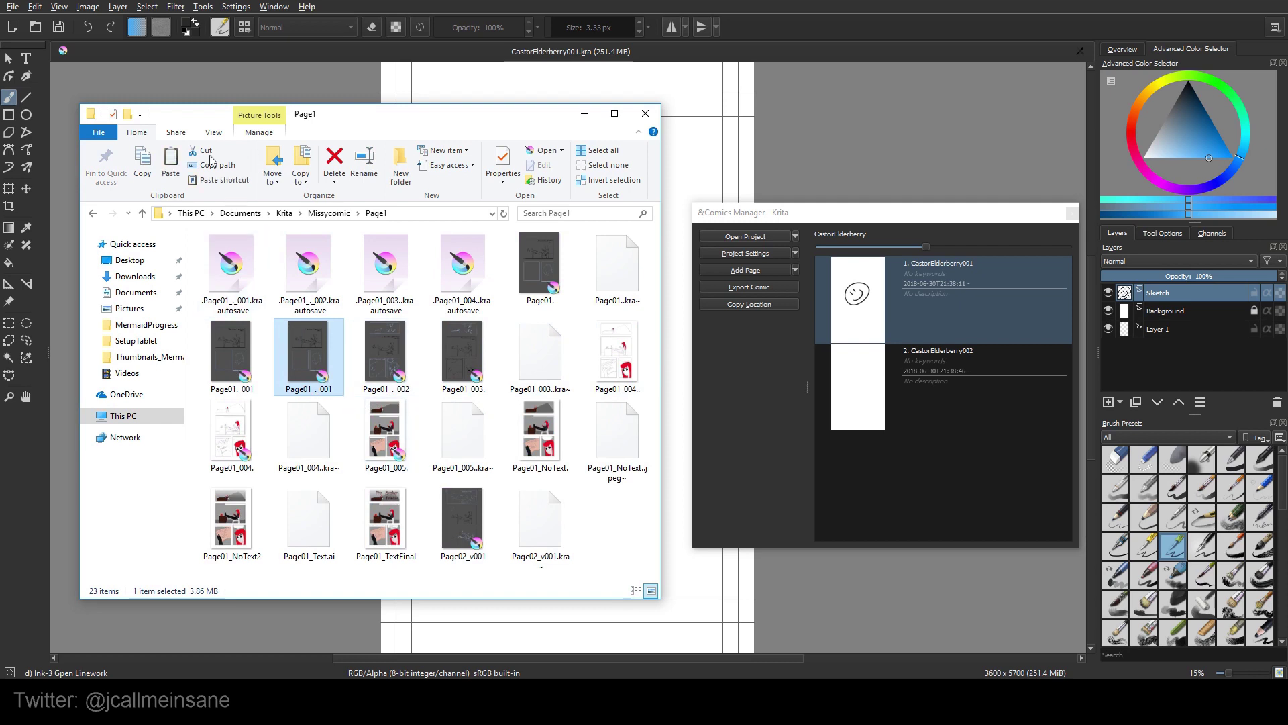
Step: Return to the CastorElderberry project's pages folder to place the file
left_click(287, 215)
double_click(235, 265)
double_click(254, 258)
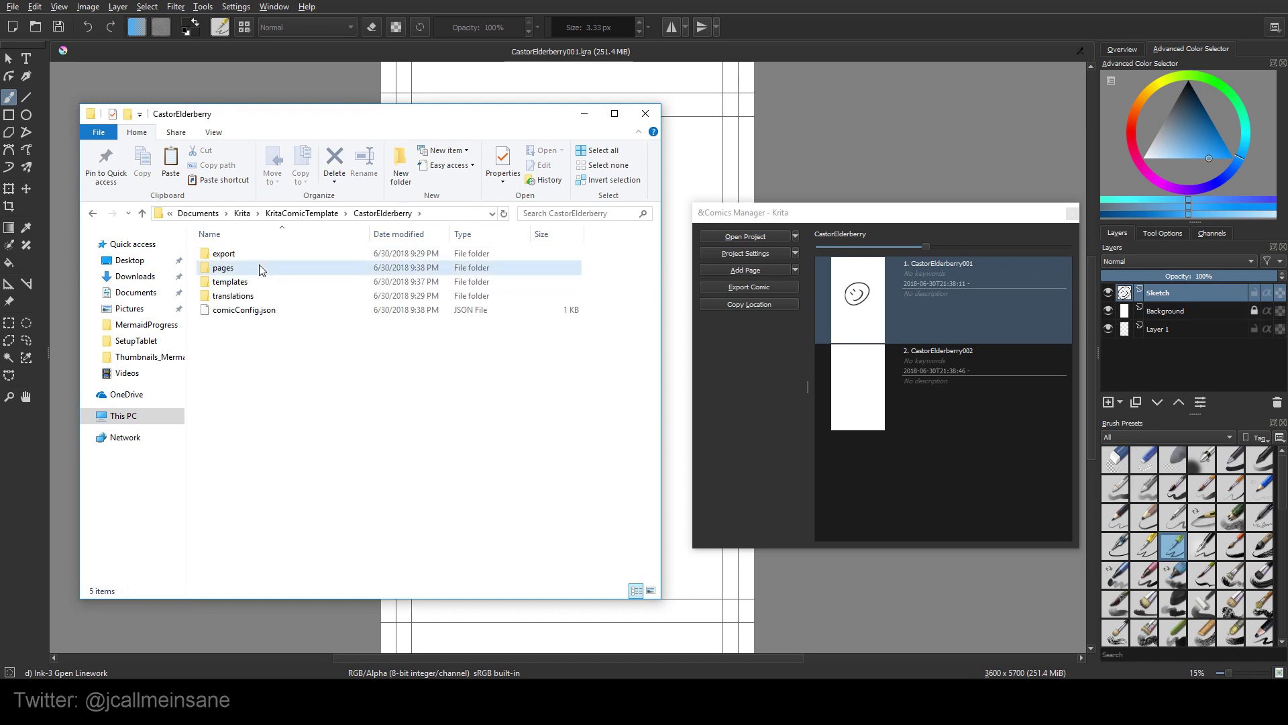
double_click(262, 270)
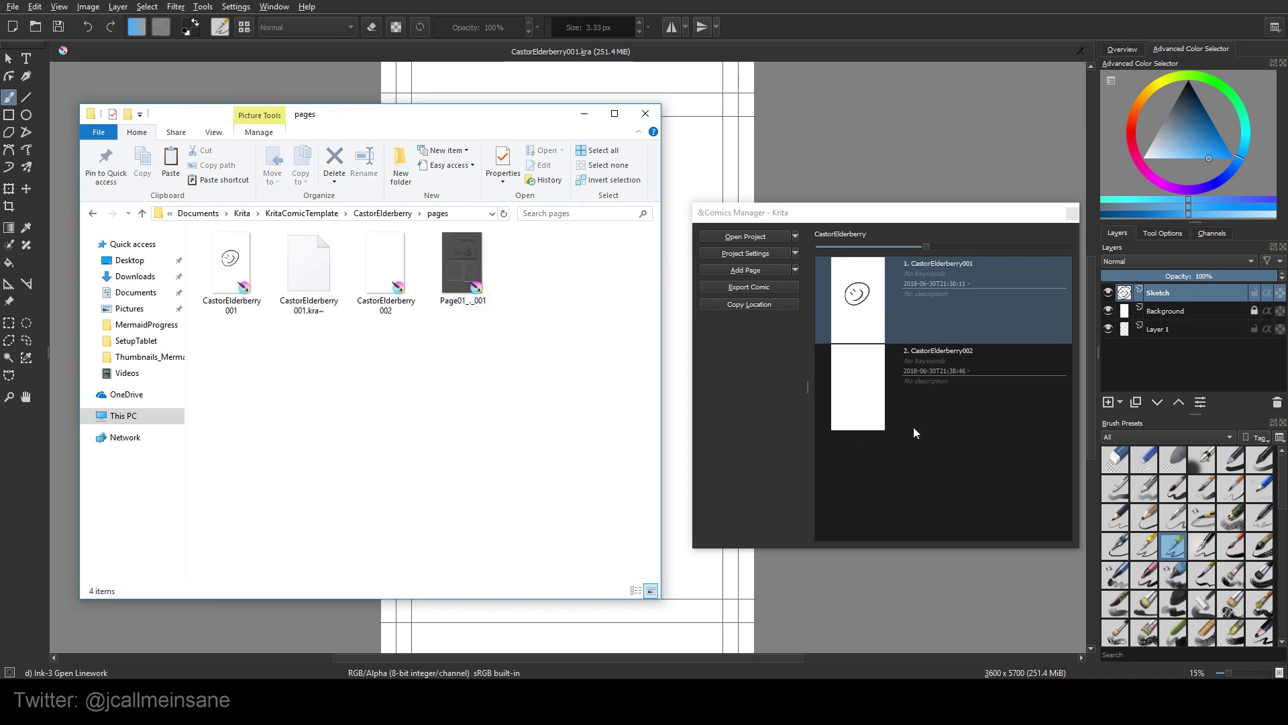
Step: Add the existing Page01_._001 file from the pages folder as page 3
right_click(935, 438)
left_click(963, 475)
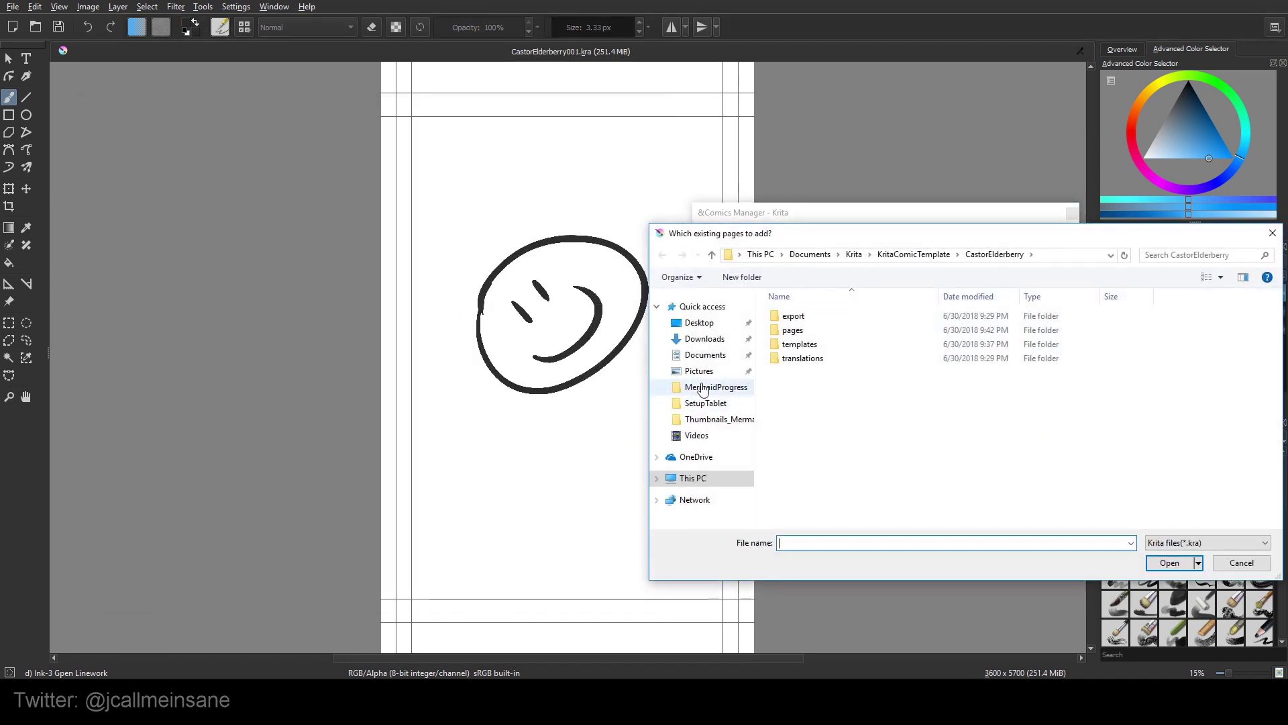
double_click(820, 330)
left_click(952, 328)
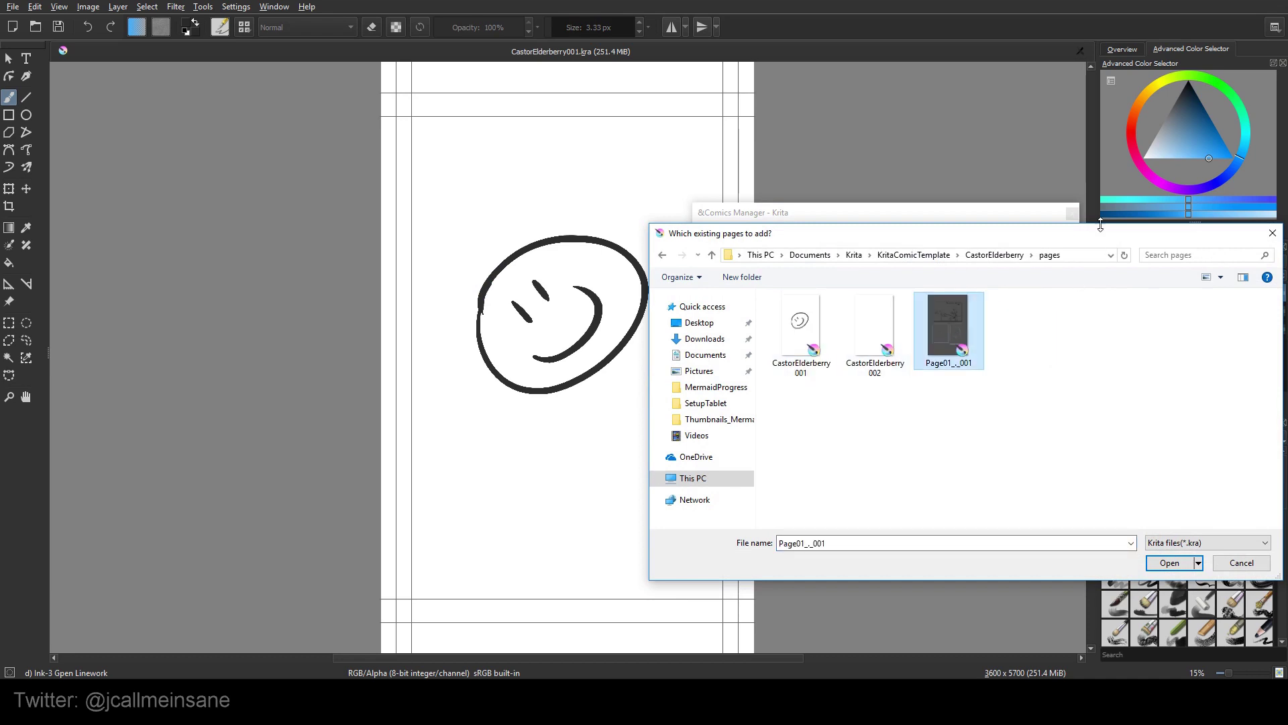
left_click_drag(1080, 235, 593, 139)
left_click(683, 466)
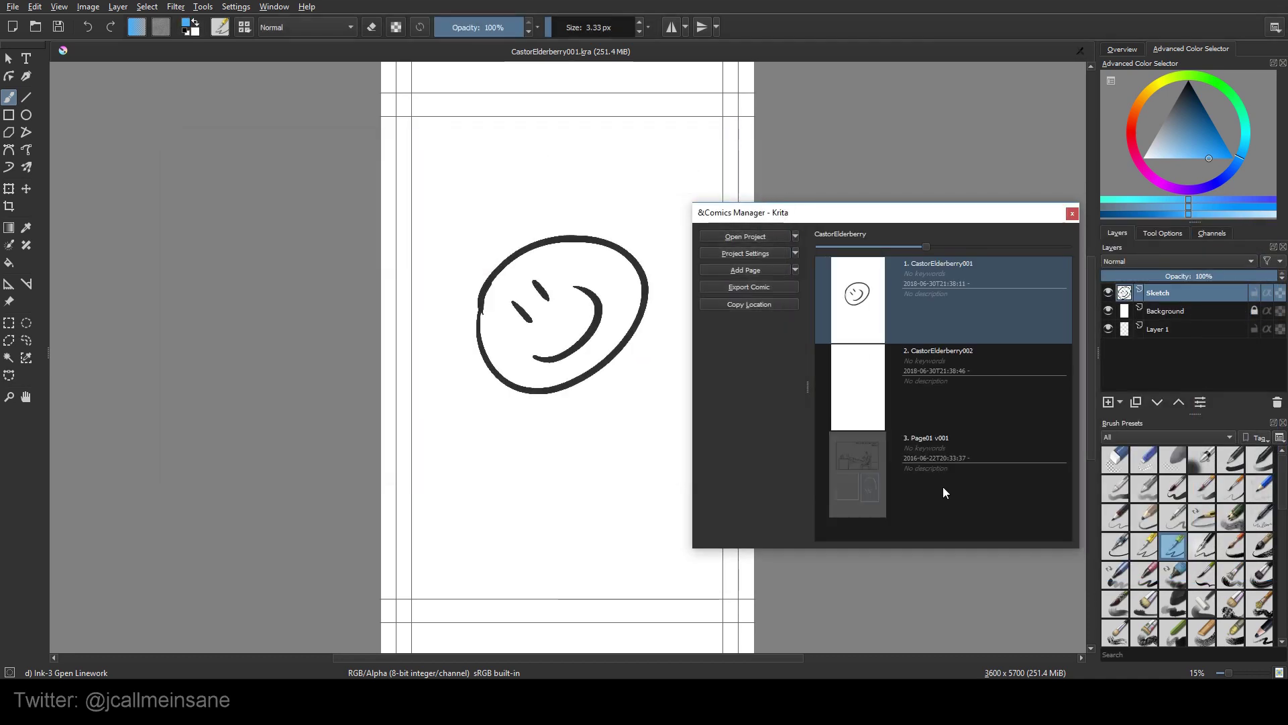
Step: Remove page 3 from the project, leaving CastorElderberry001 and 002
left_click(919, 464)
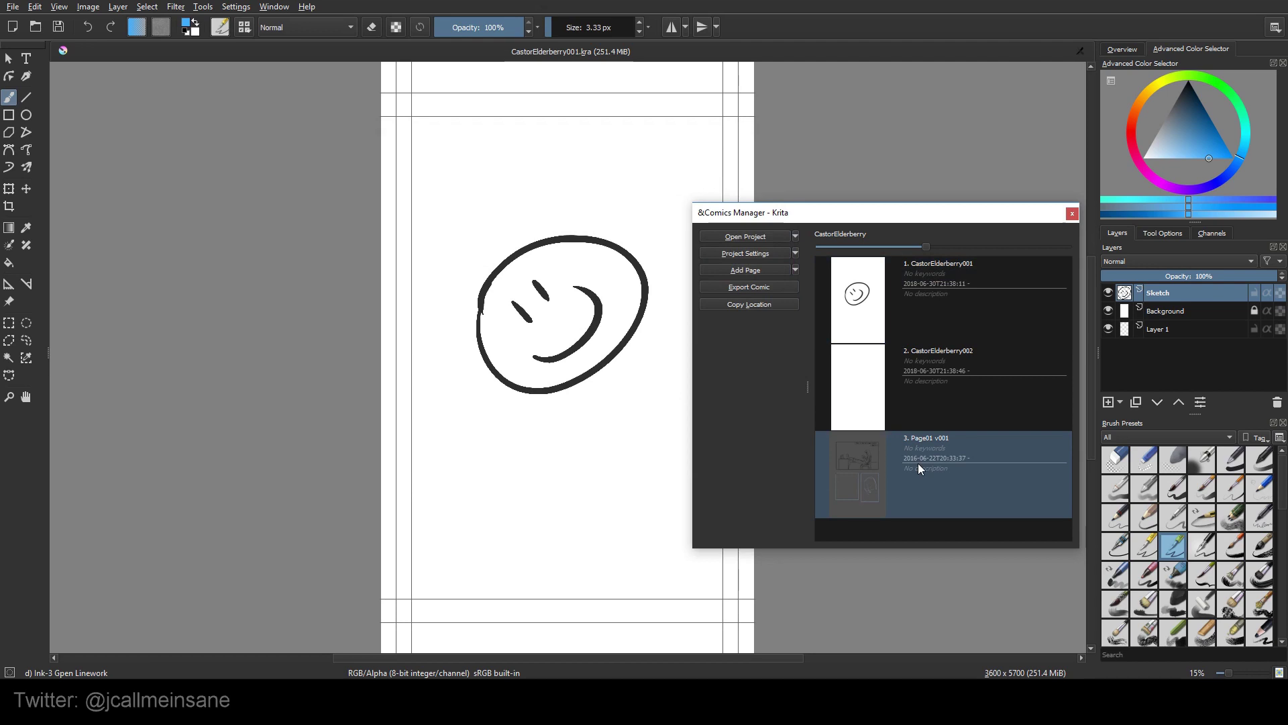
right_click(917, 463)
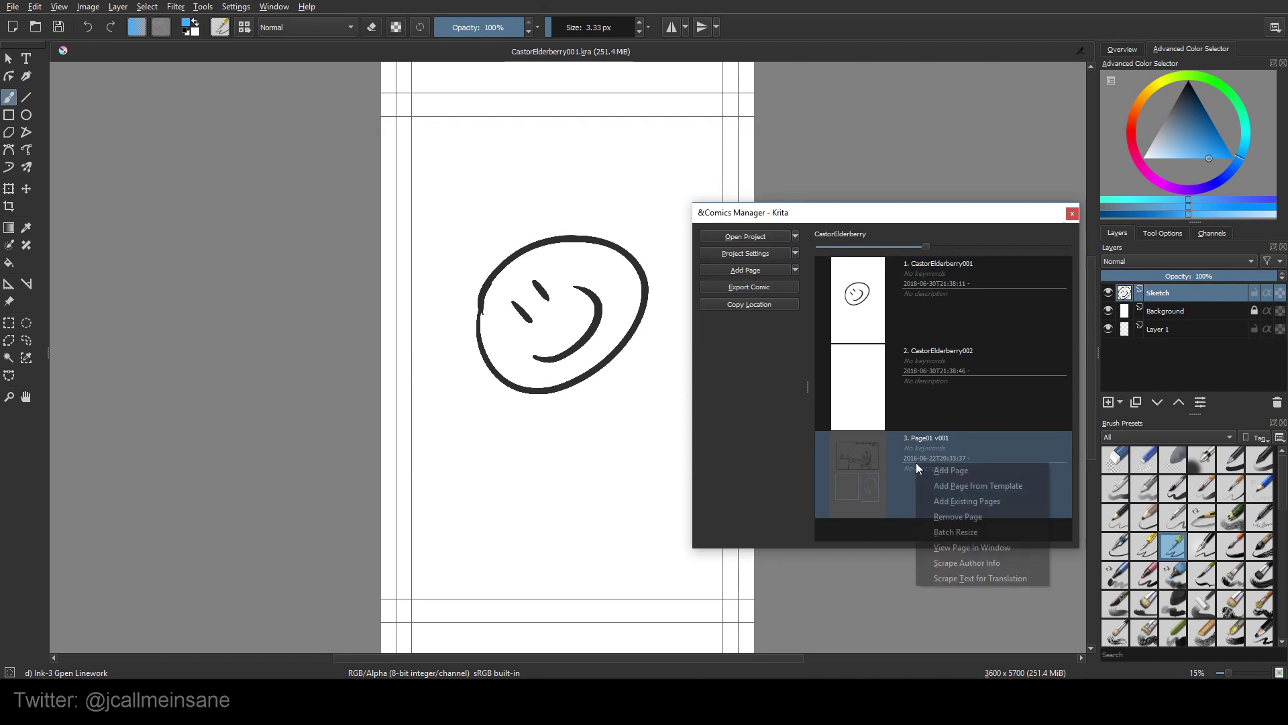
left_click(933, 518)
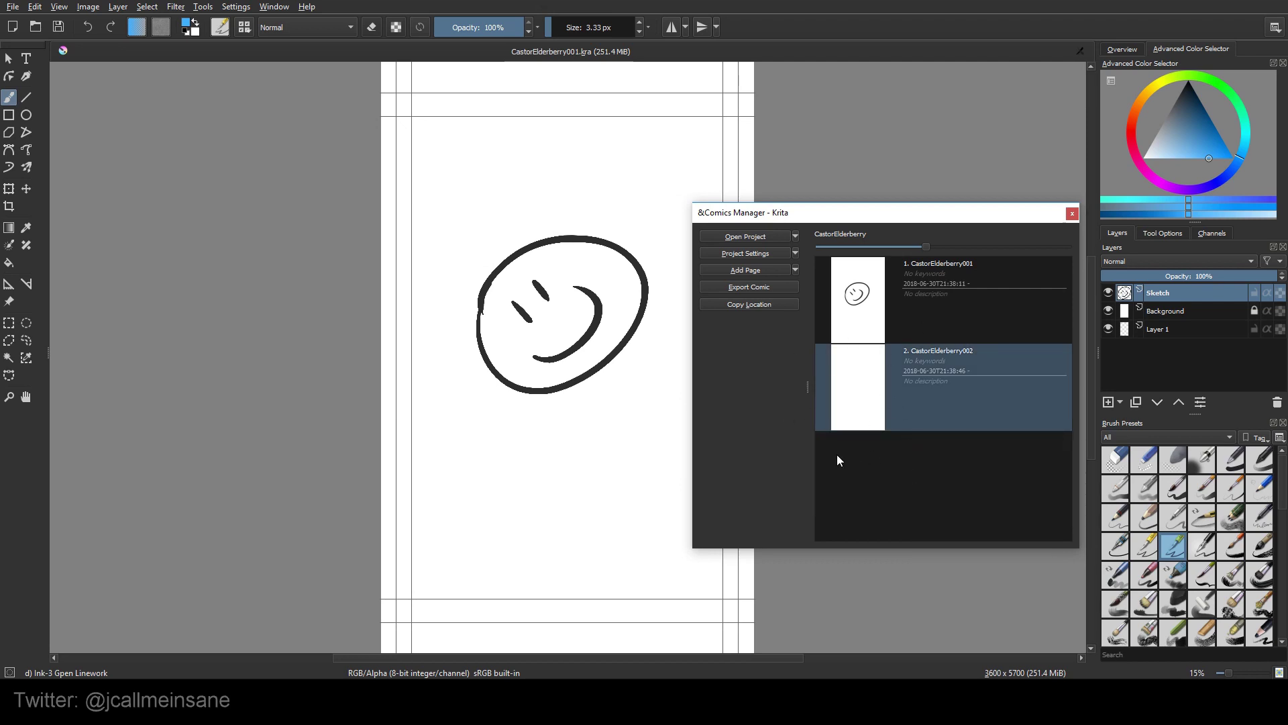
right_click(893, 380)
left_click(878, 513)
Step: Batch-resize the comic pages to 90 percent, then open pages 1 and 2
right_click(898, 397)
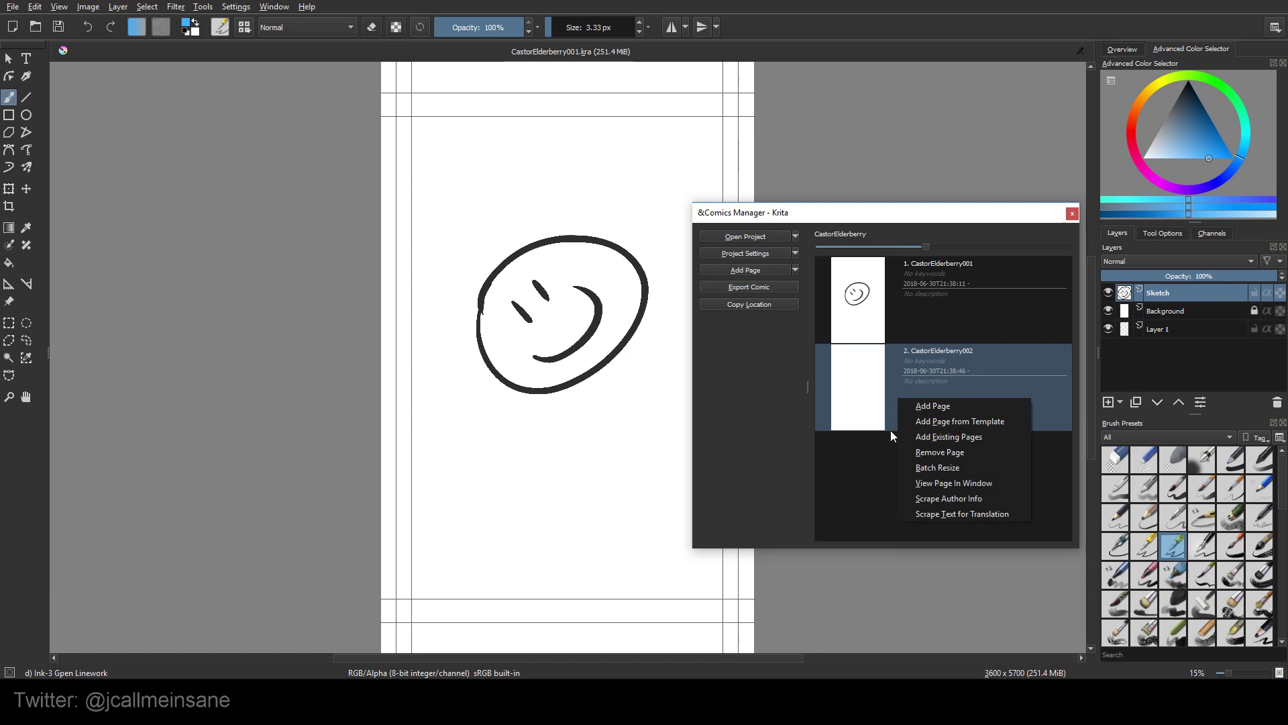
left_click(921, 469)
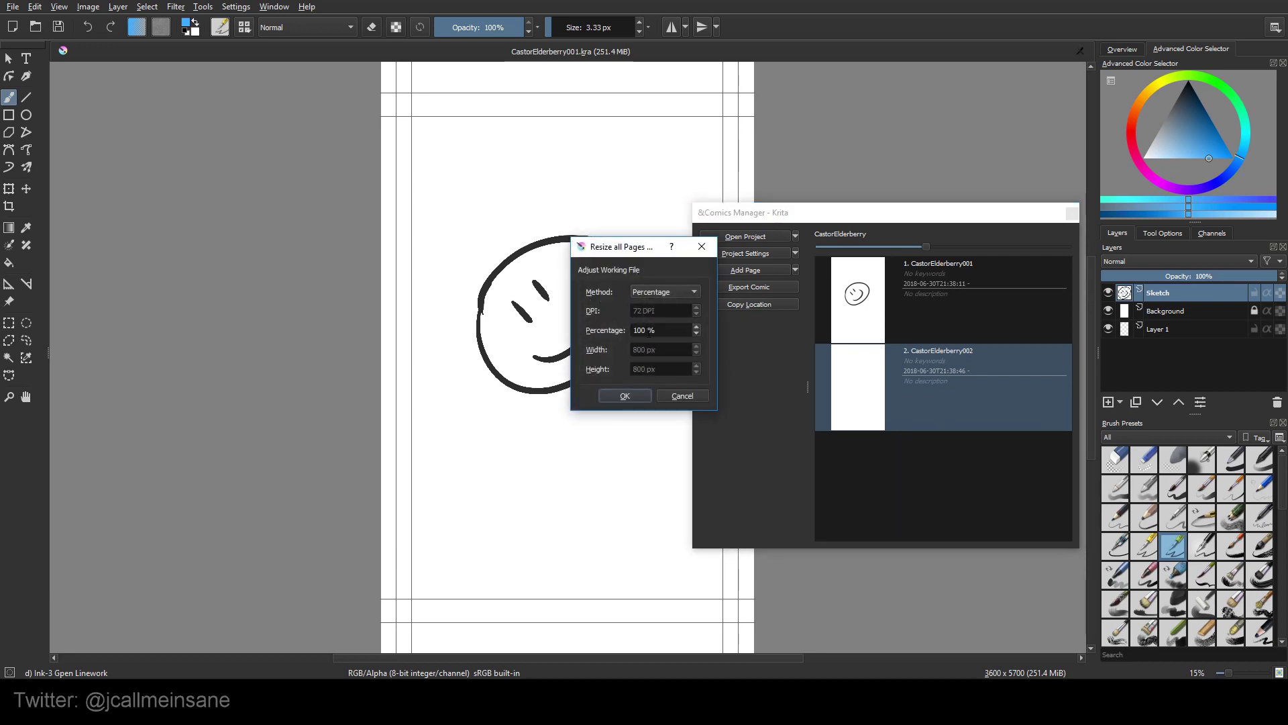
double_click(648, 330)
type("90")
left_click(675, 396)
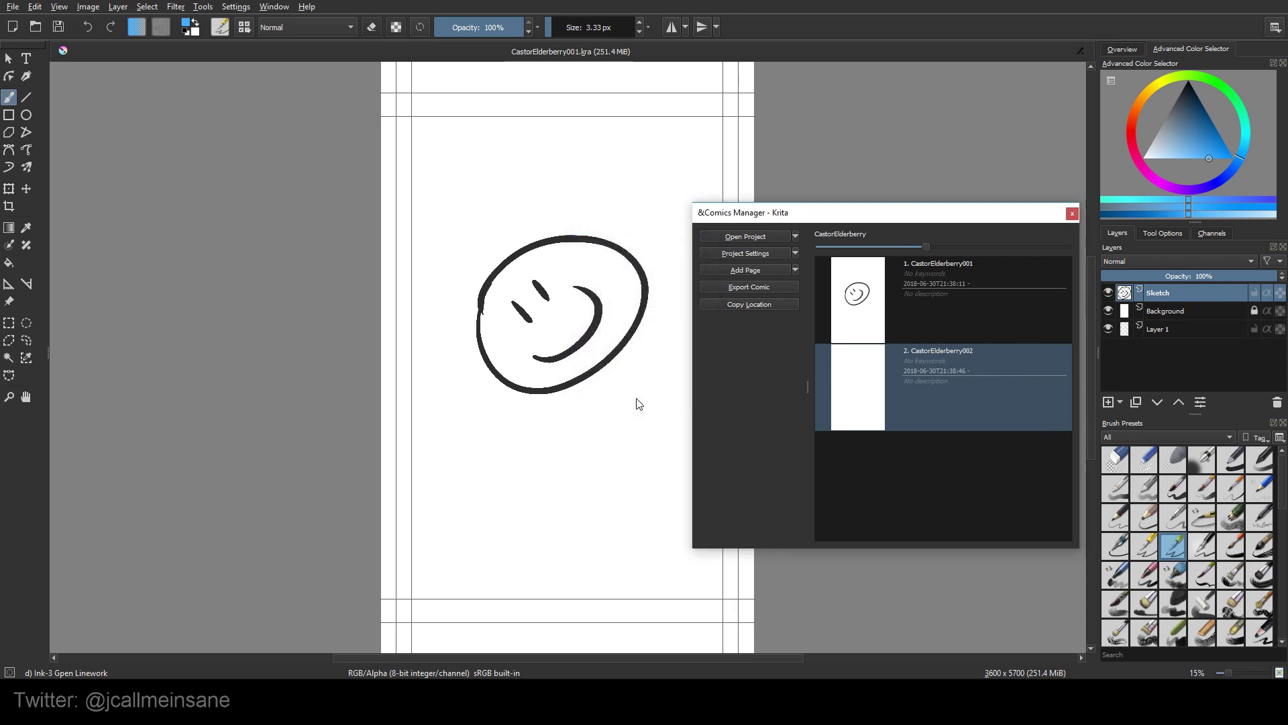
double_click(944, 333)
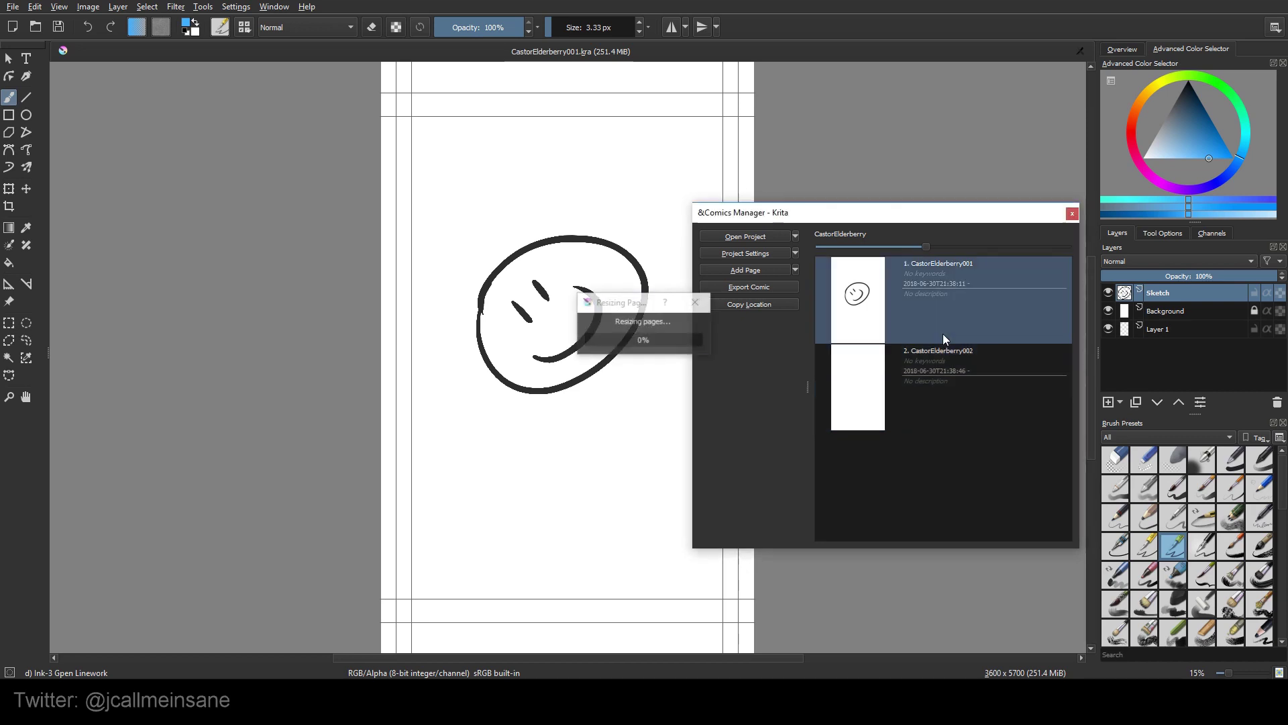
double_click(929, 380)
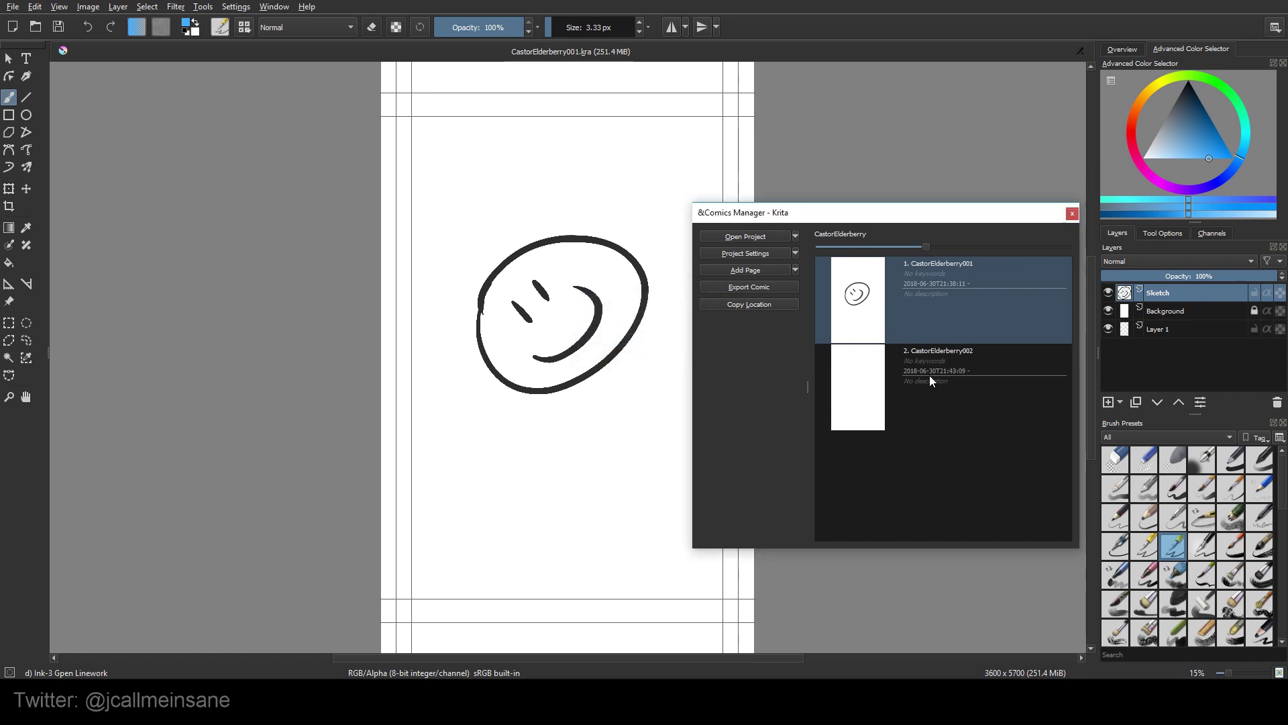
left_click(930, 413)
right_click(924, 451)
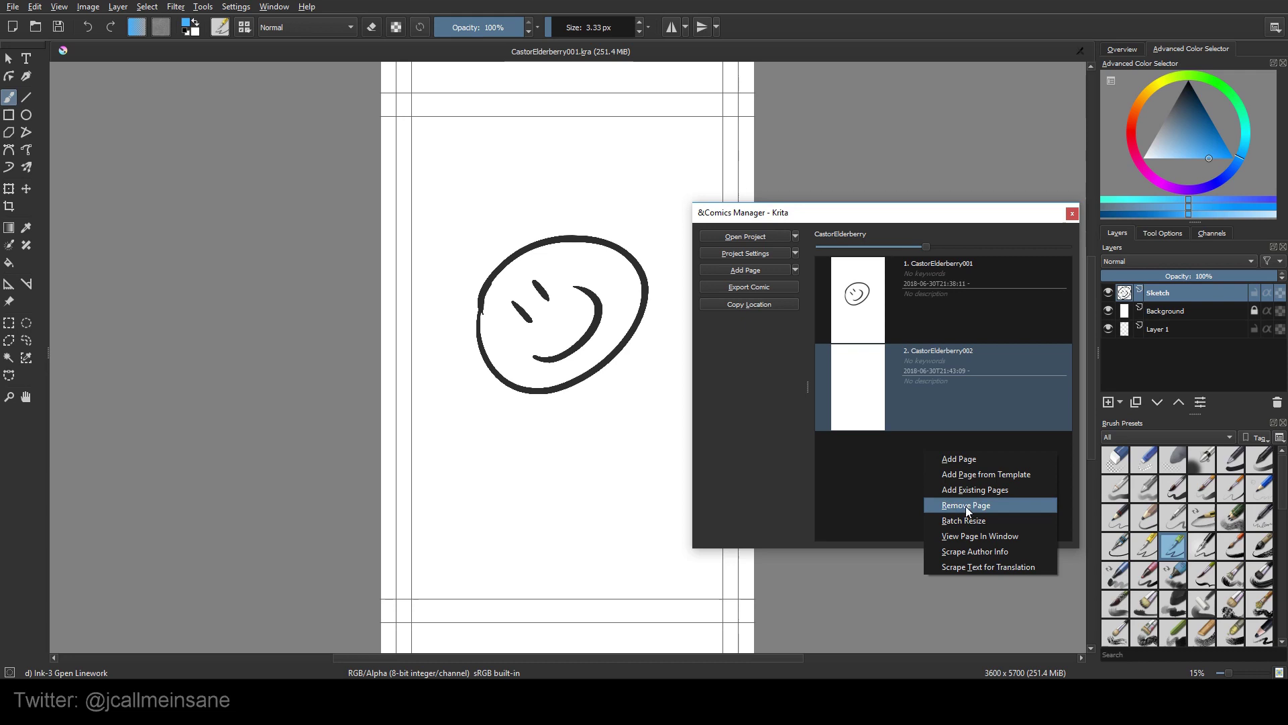
left_click(975, 541)
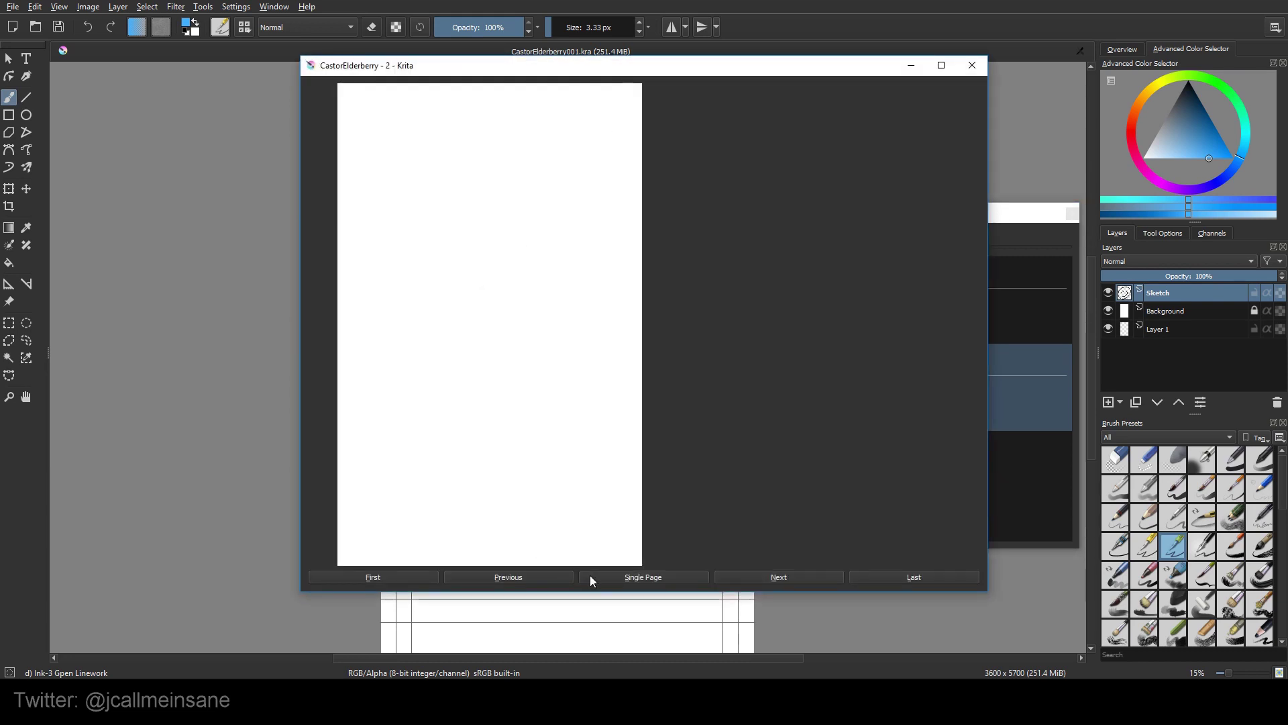
left_click(453, 577)
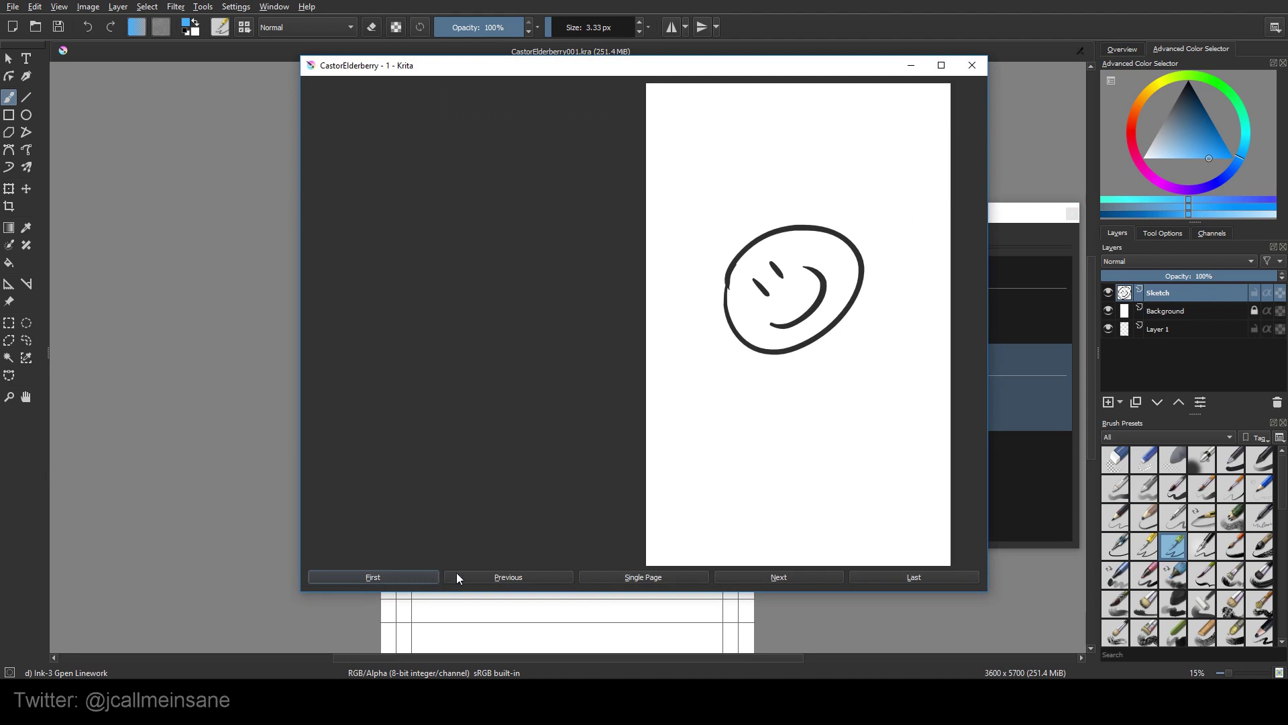
left_click(778, 576)
left_click(571, 577)
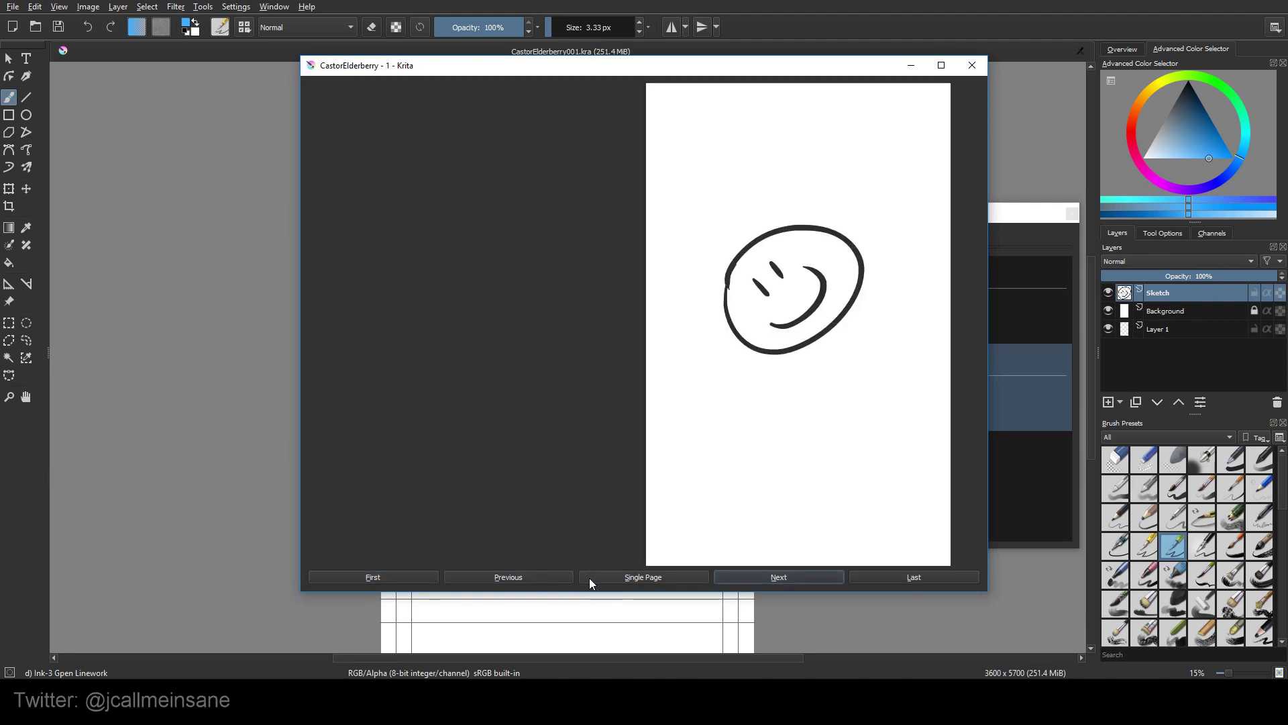
left_click(629, 577)
left_click(741, 576)
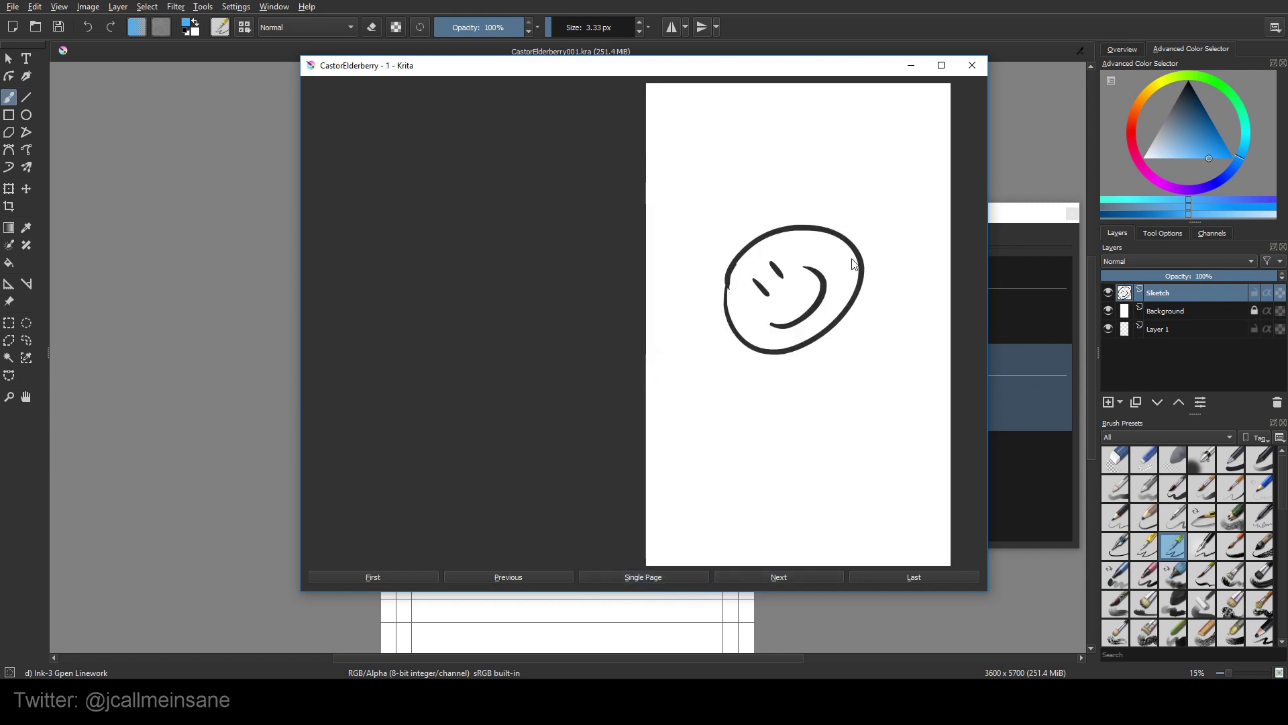
left_click(973, 65)
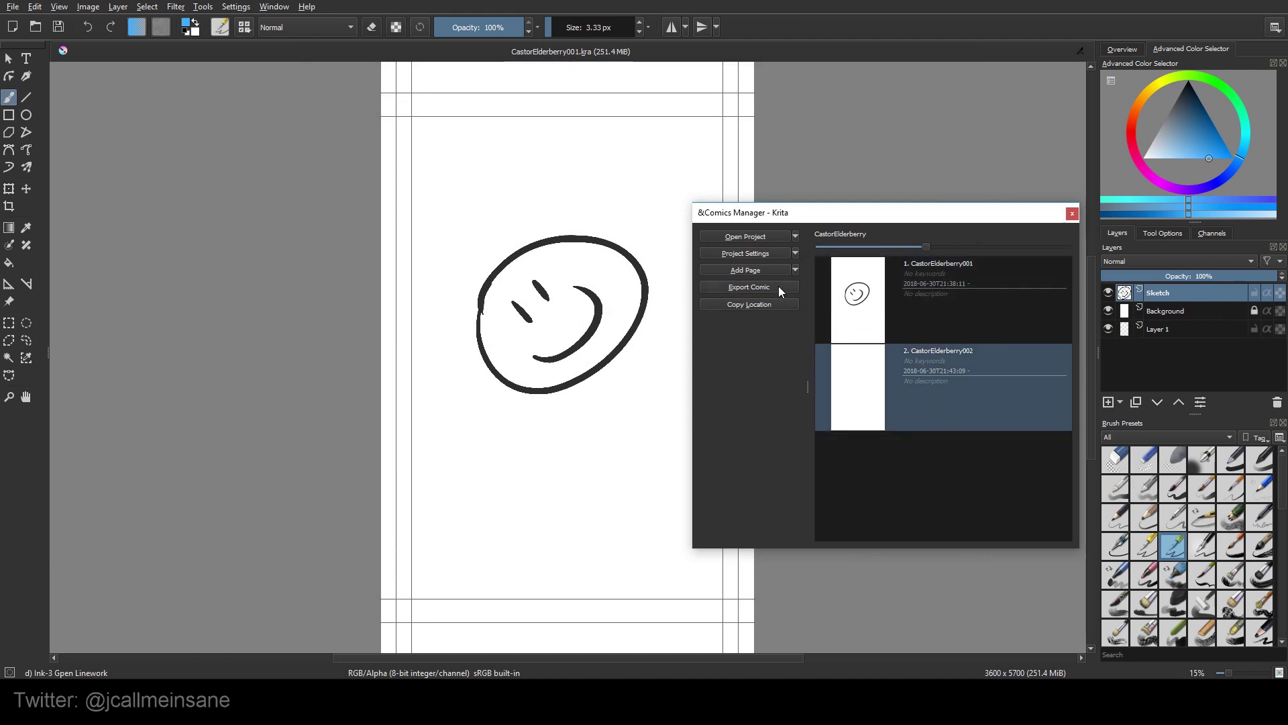
Step: Resize the Comics Manager page thumbnails, enlarging them and settling on a medium size
right_click(905, 400)
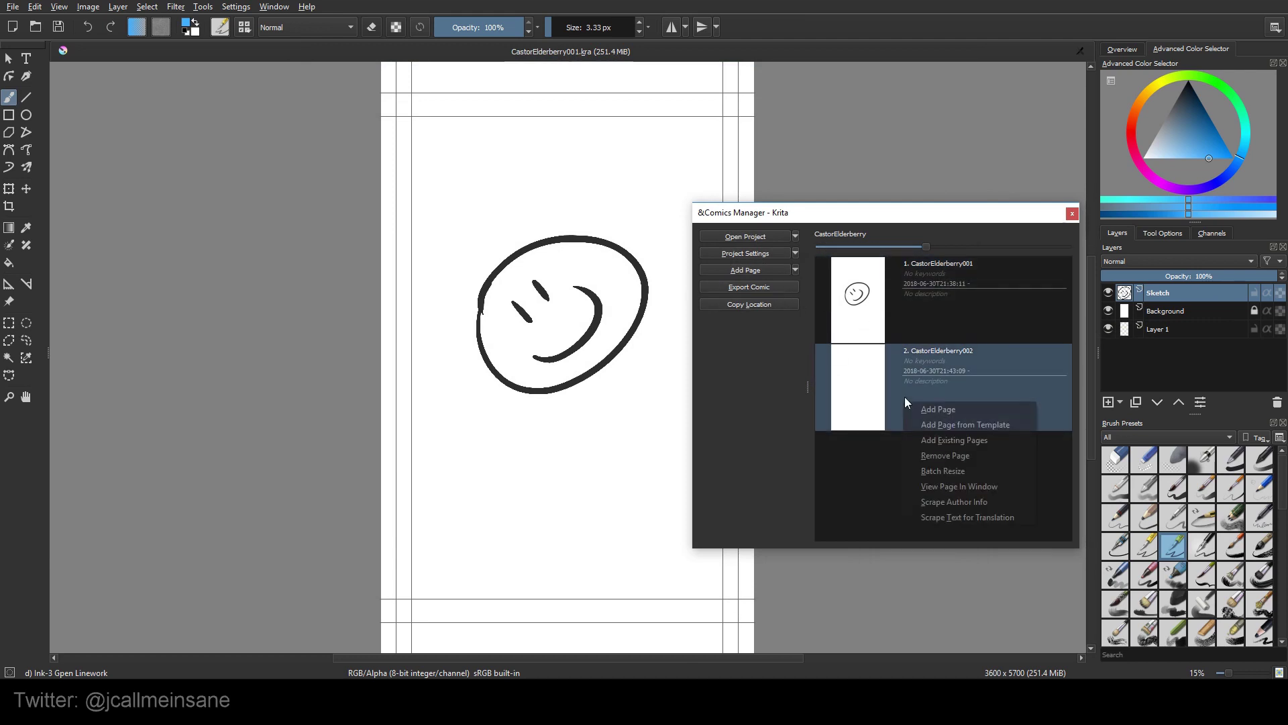
left_click(851, 496)
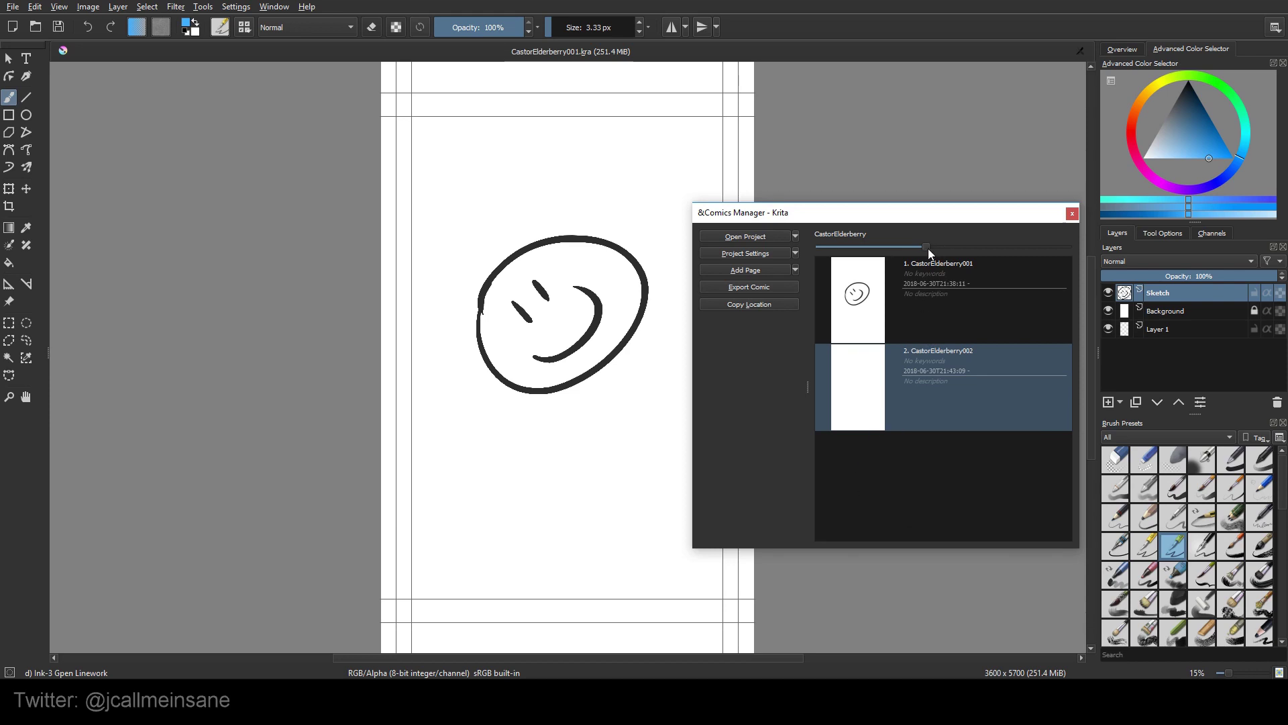
left_click_drag(928, 248, 1065, 265)
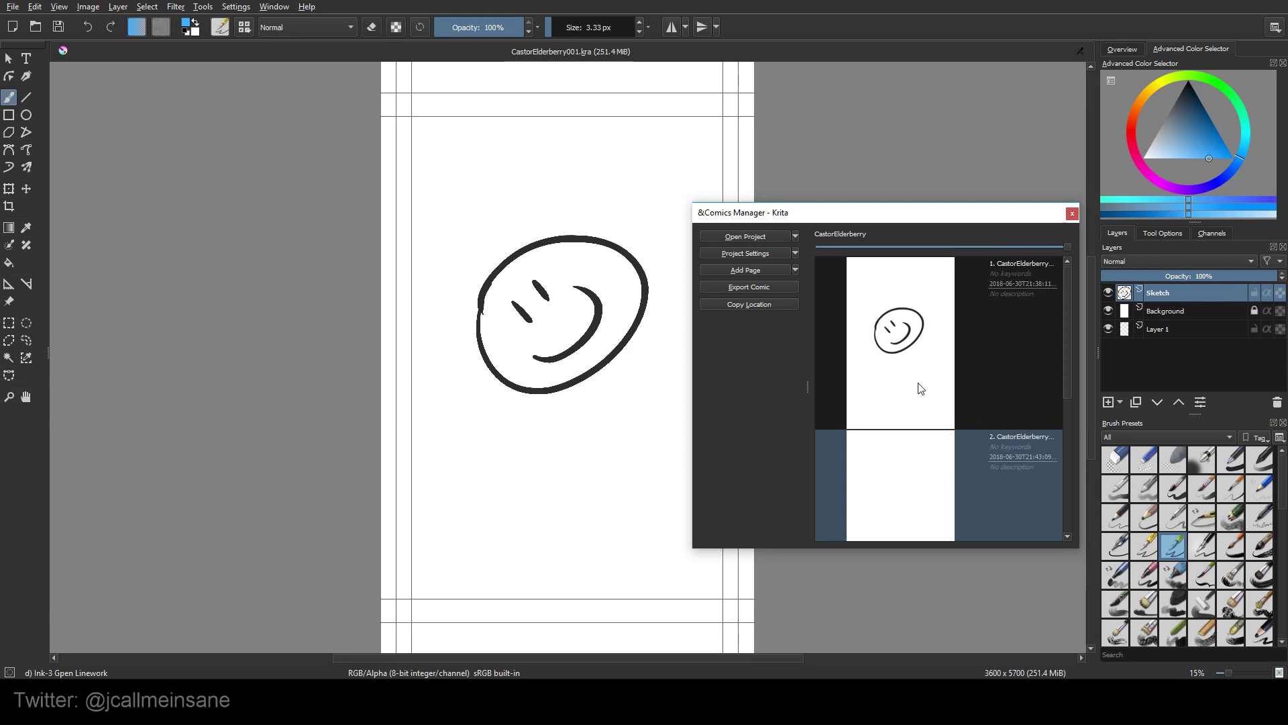
left_click_drag(917, 385, 960, 409)
left_click_drag(1068, 247, 1005, 247)
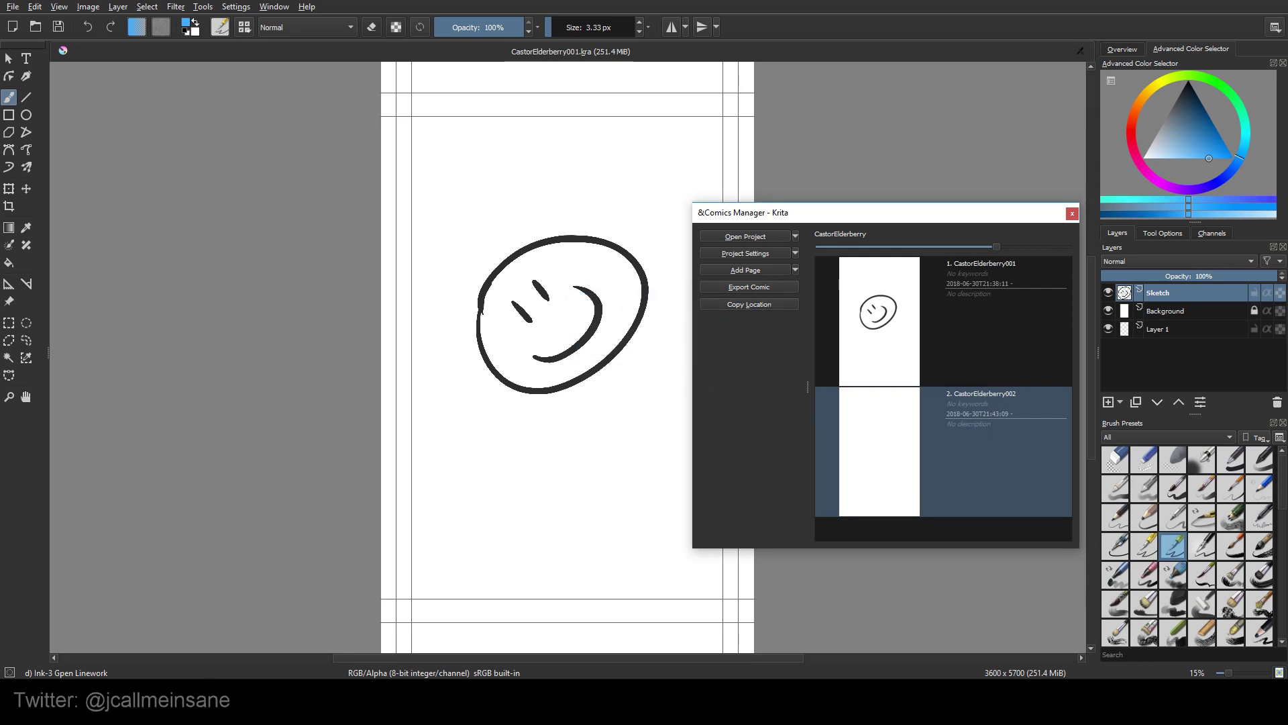
Step: Open the project folder in Explorer, browse export > metadata, then close that window
left_click(386, 213)
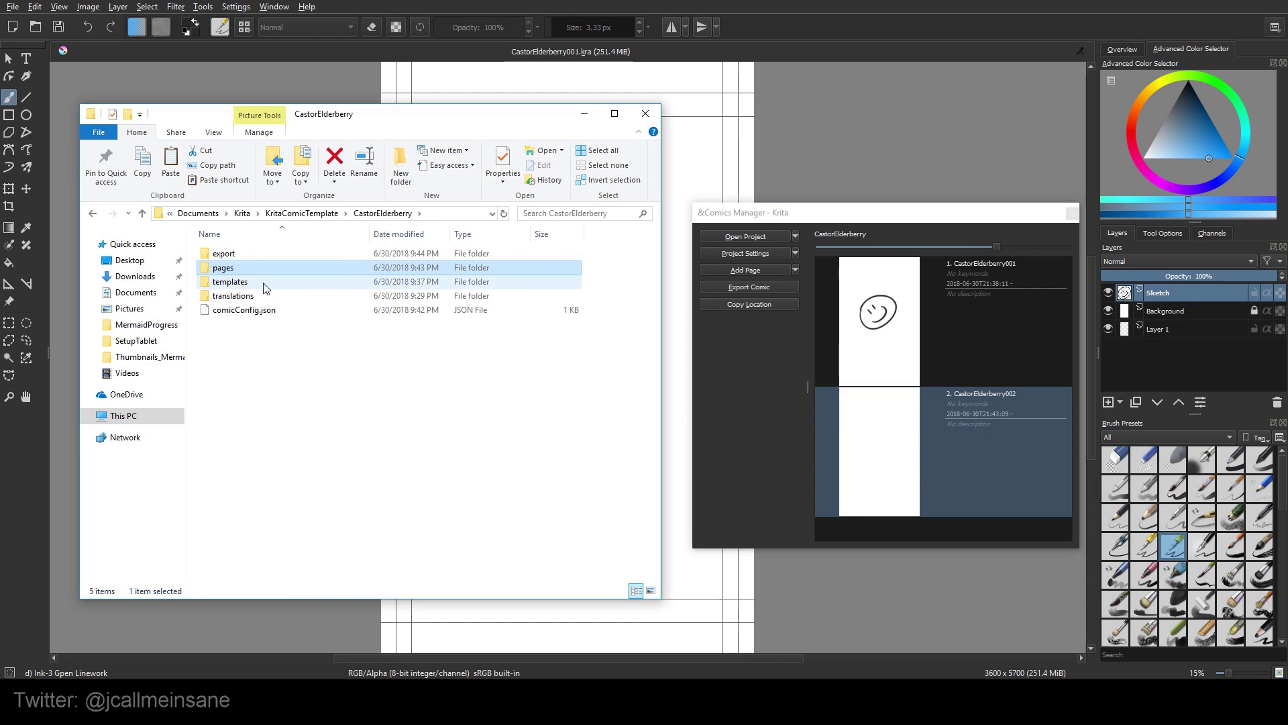
double_click(264, 255)
double_click(275, 258)
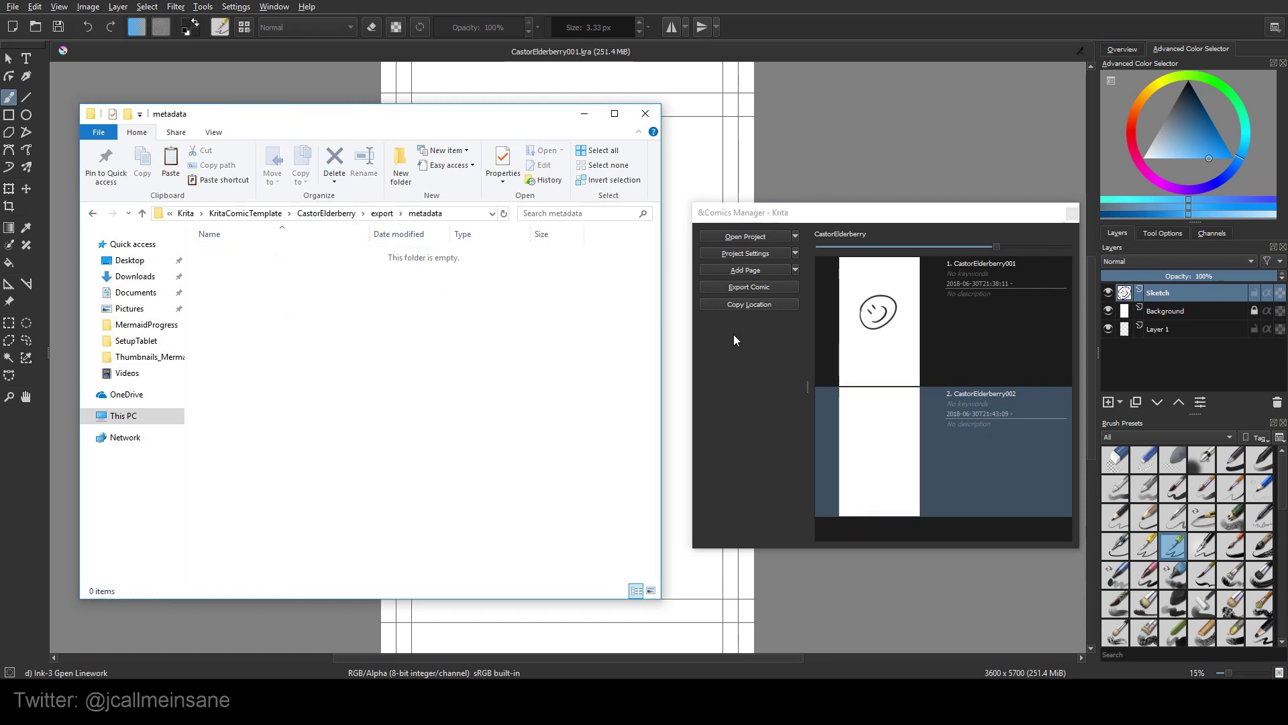
left_click(767, 320)
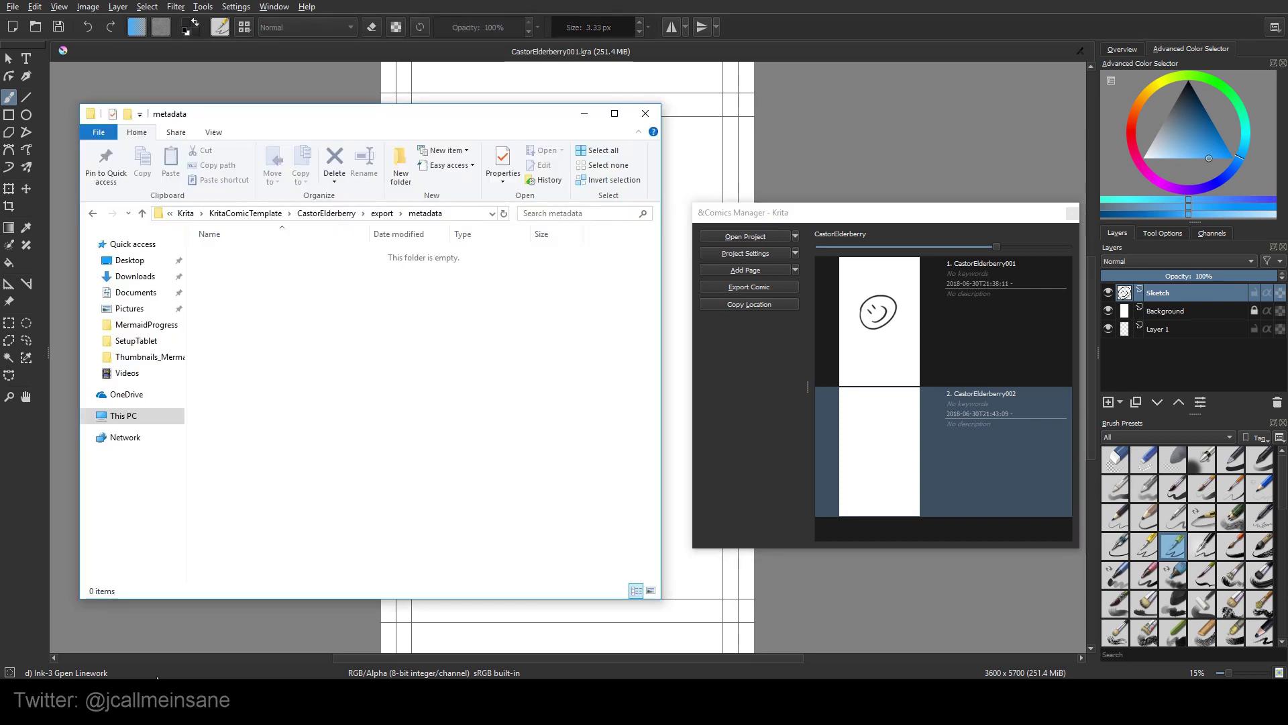
left_click(646, 114)
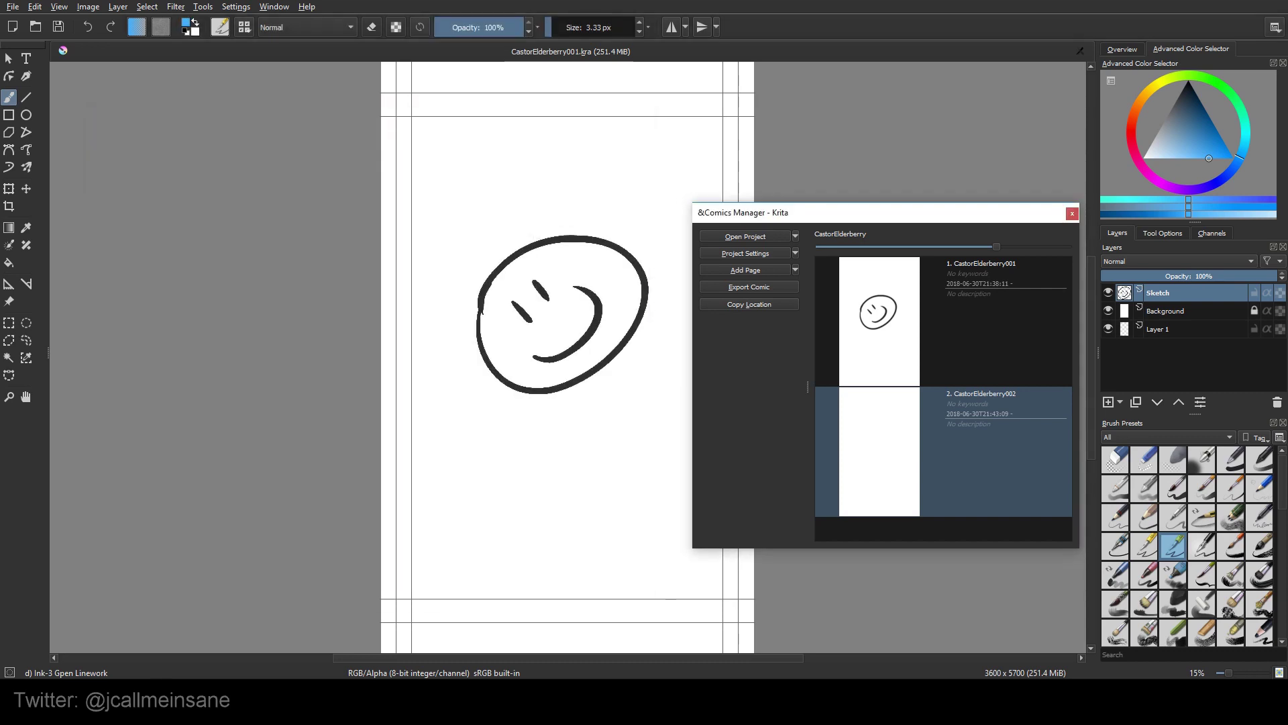
Step: Open a new Explorer at the pasted CastorElderberry project folder path, then minimize it
key("super+e")
left_click(418, 215)
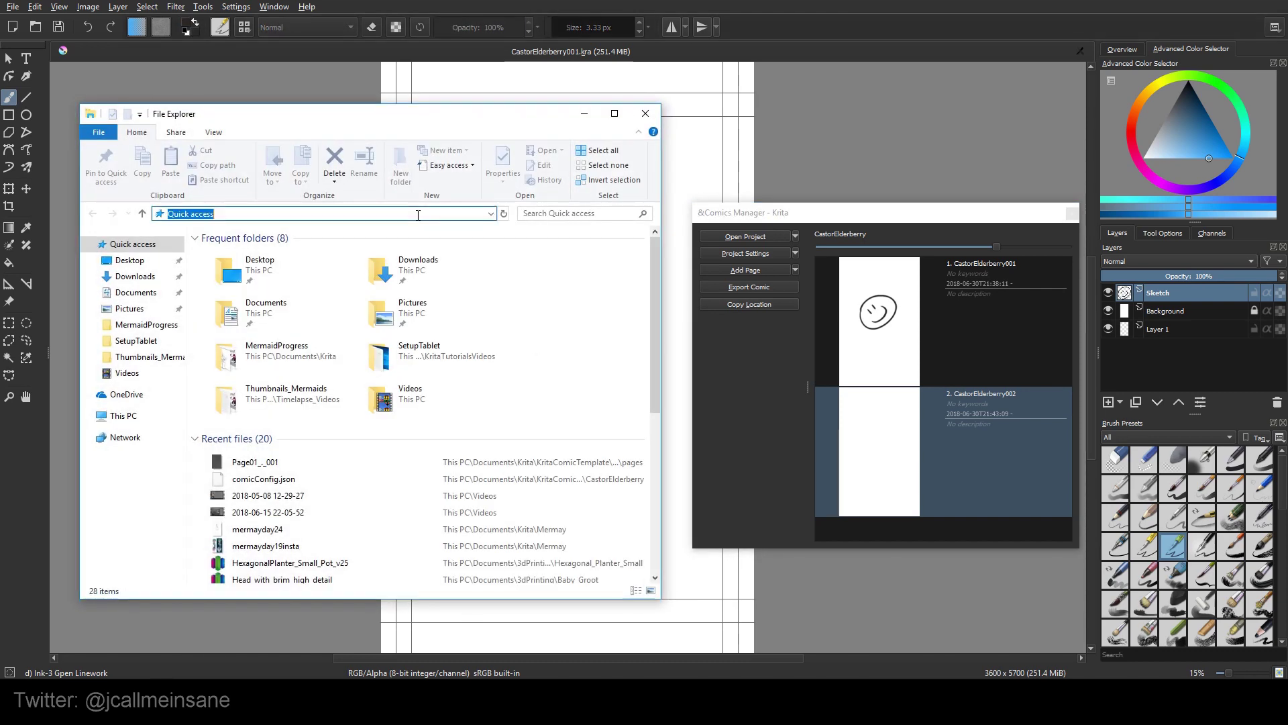
key("ctrl+v")
key("Return")
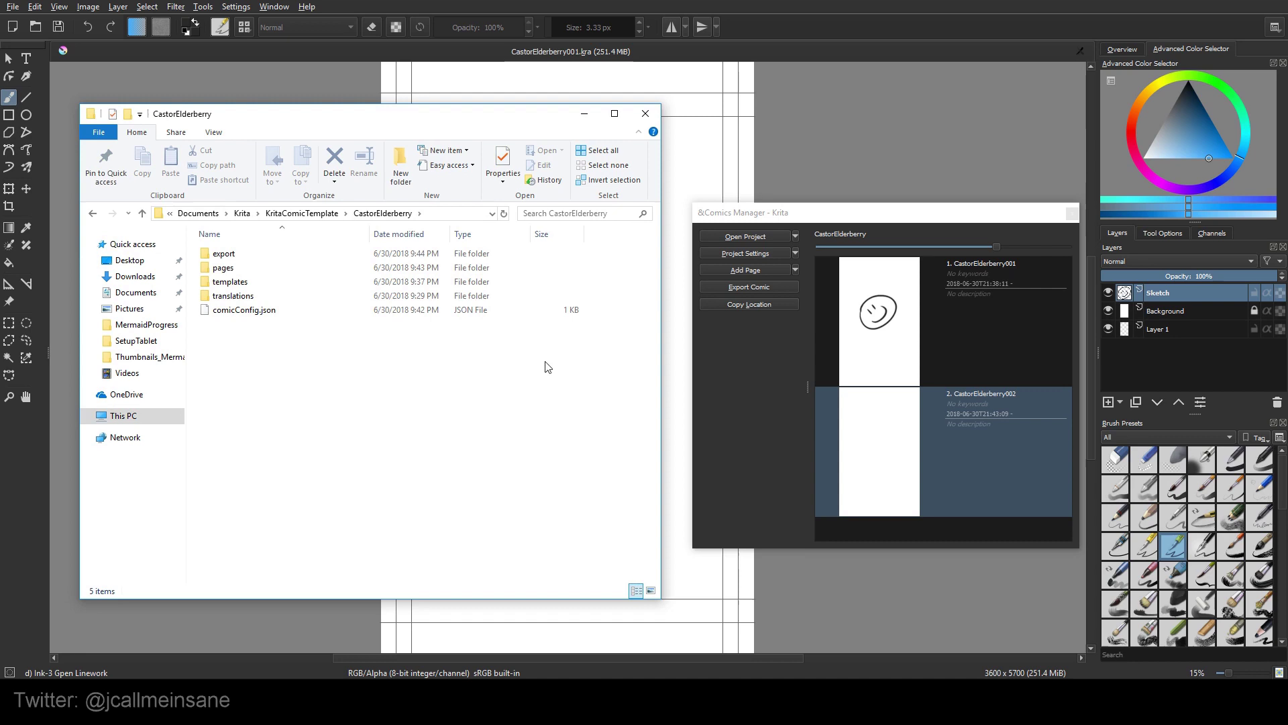
mouse_move(300, 268)
left_click(583, 113)
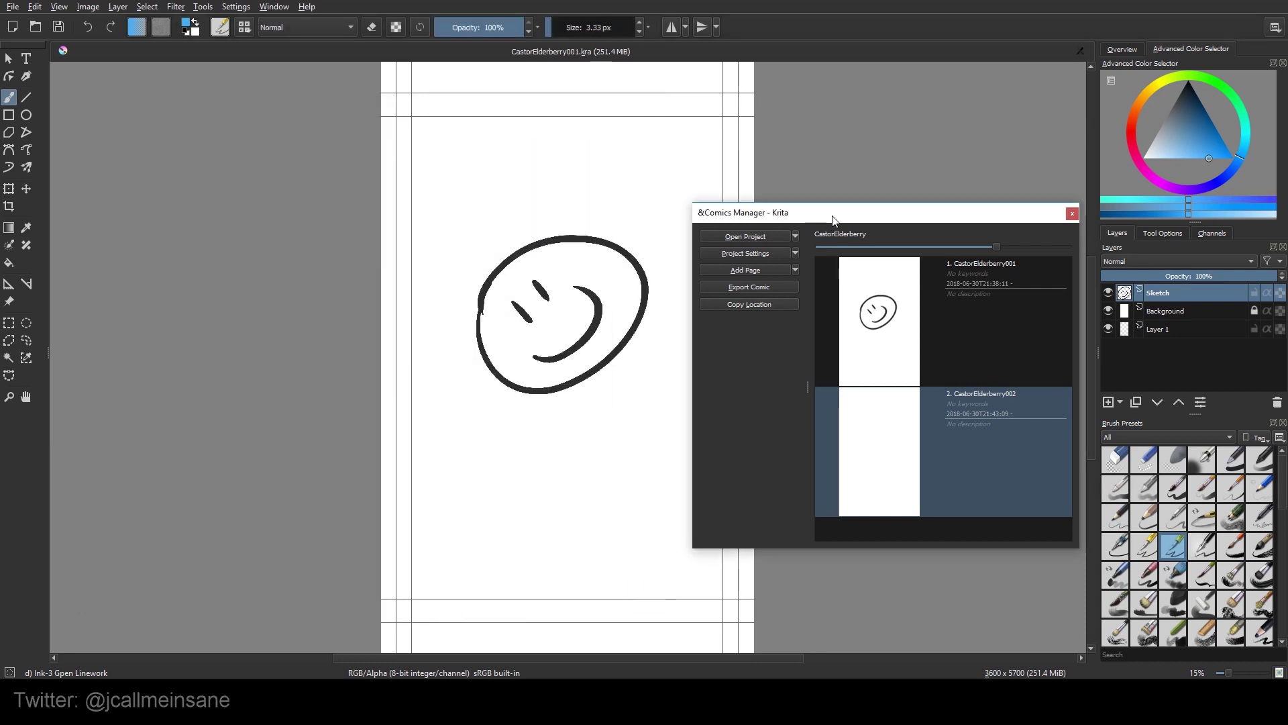
Step: Move the floating Comics Manager toward the centre and close it, leaving the smiley page
left_click_drag(834, 216, 693, 226)
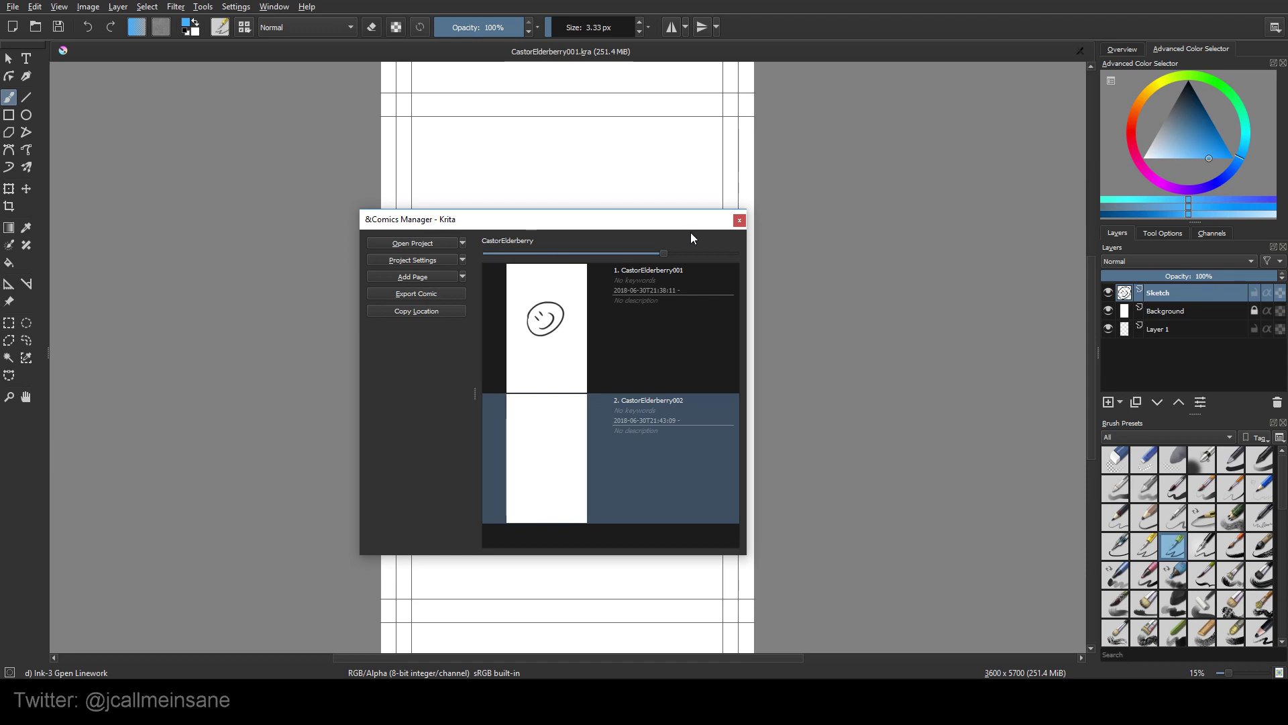
left_click(739, 221)
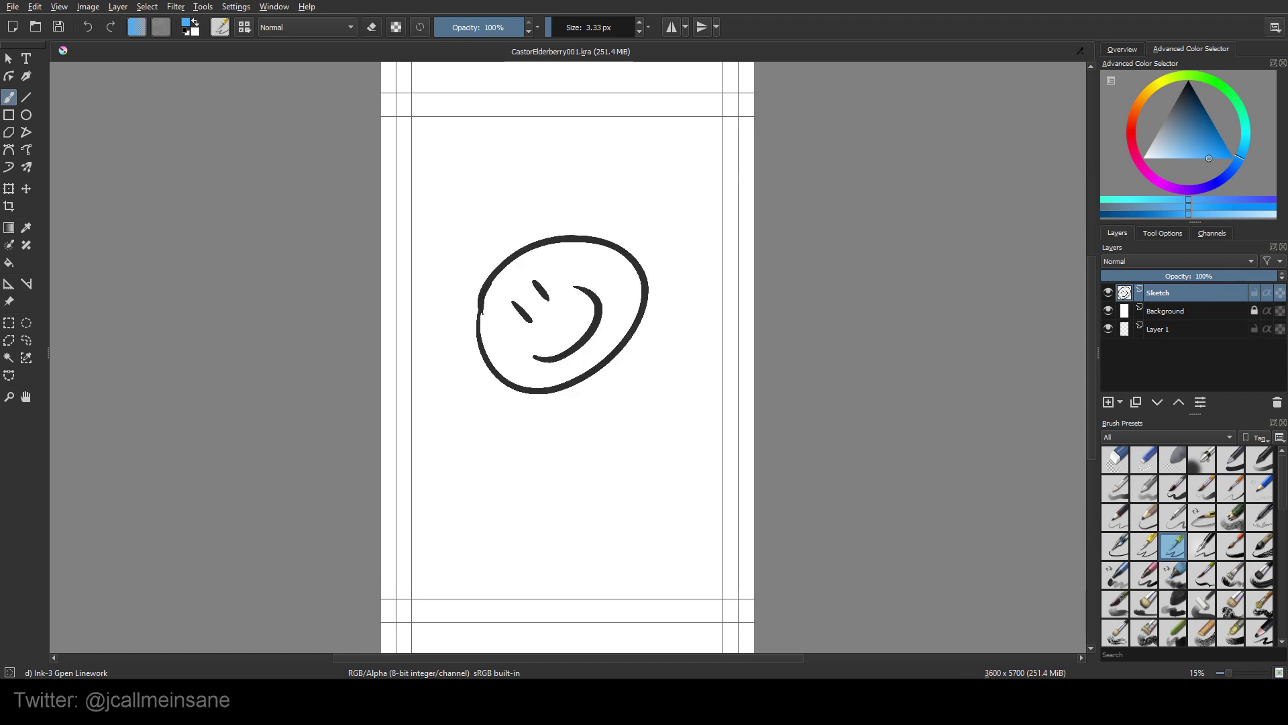
scroll(659, 267, "down", 1)
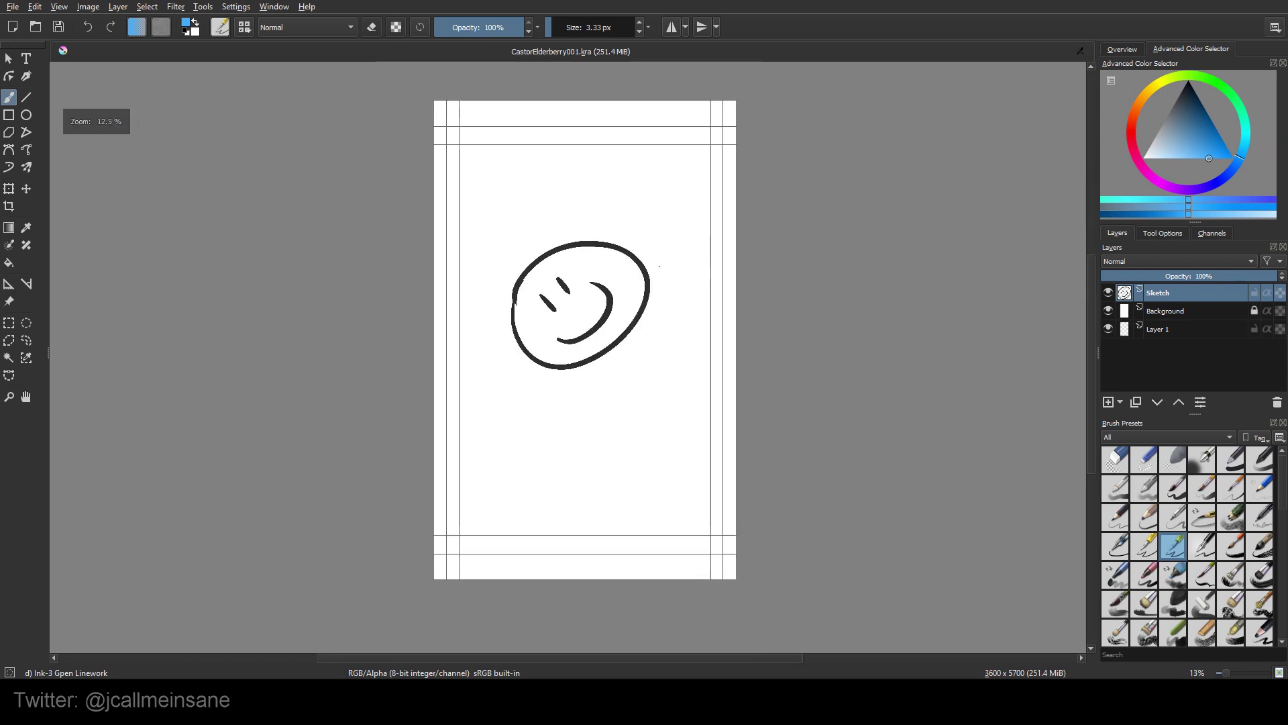
scroll(658, 267, "up", 1)
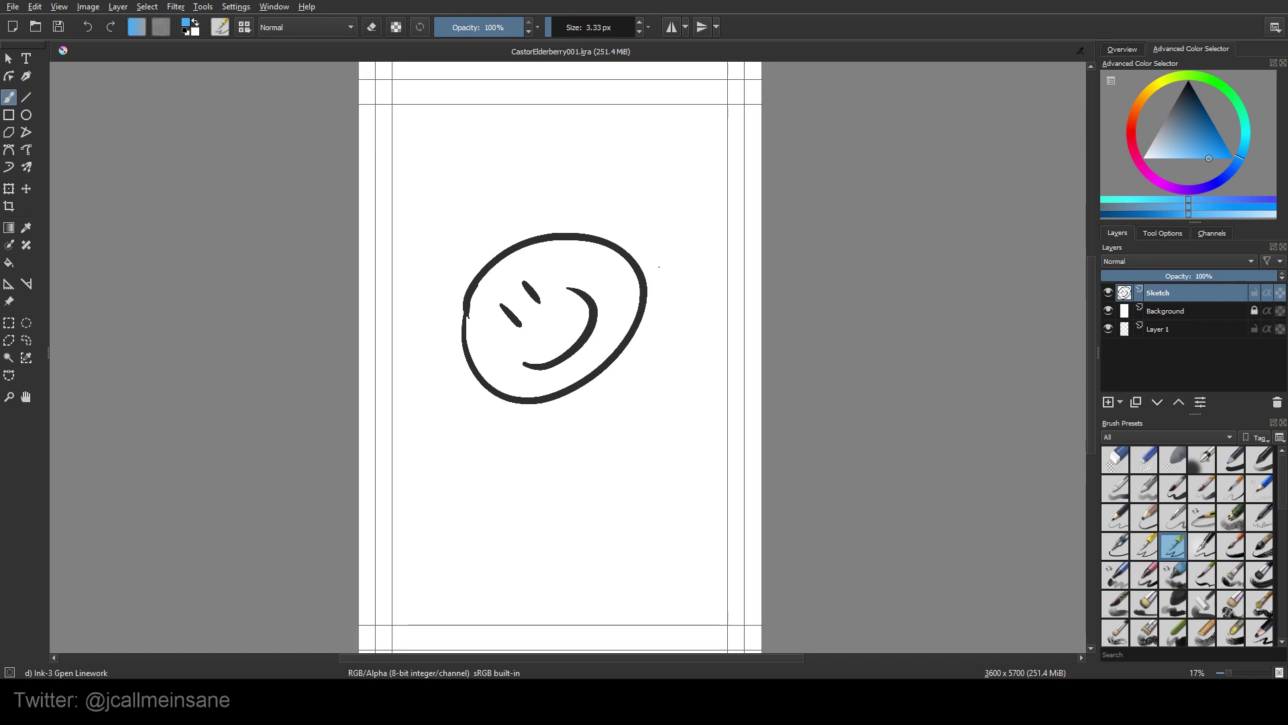